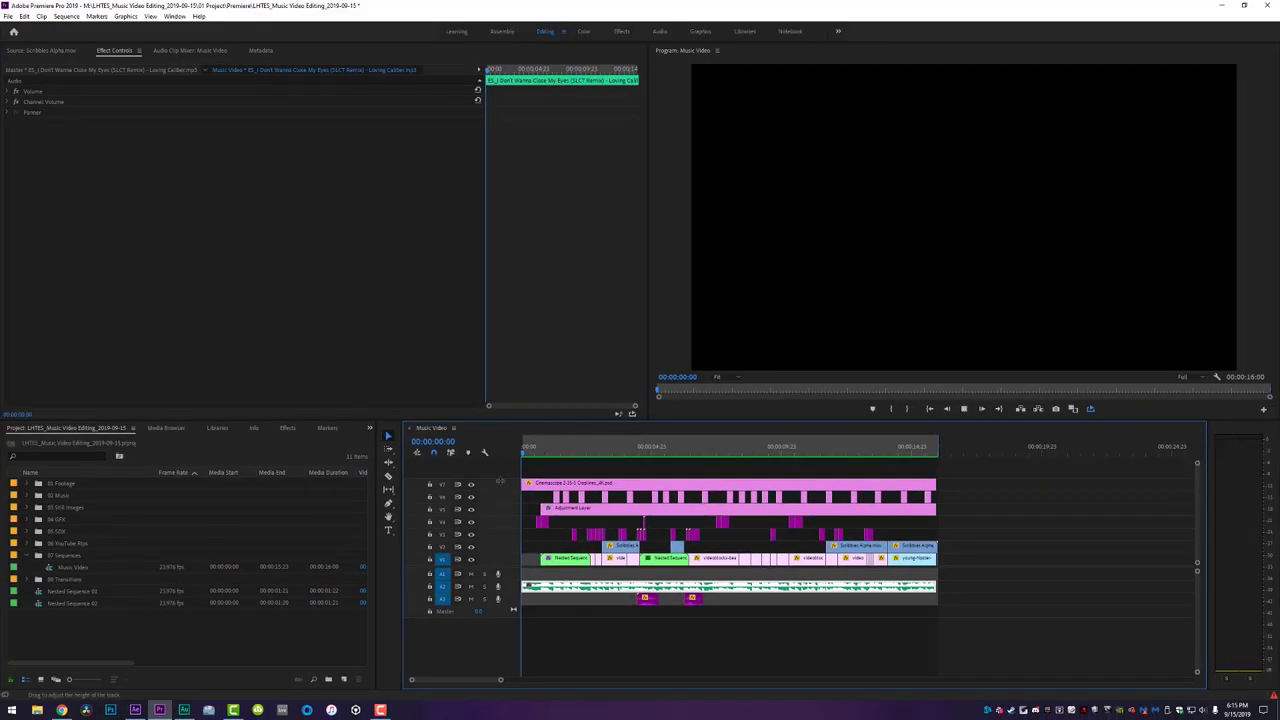
Play back the Music Video sequence to examine the finished edit and how its cuts follow the music.
{"action": "key", "text": "space"}
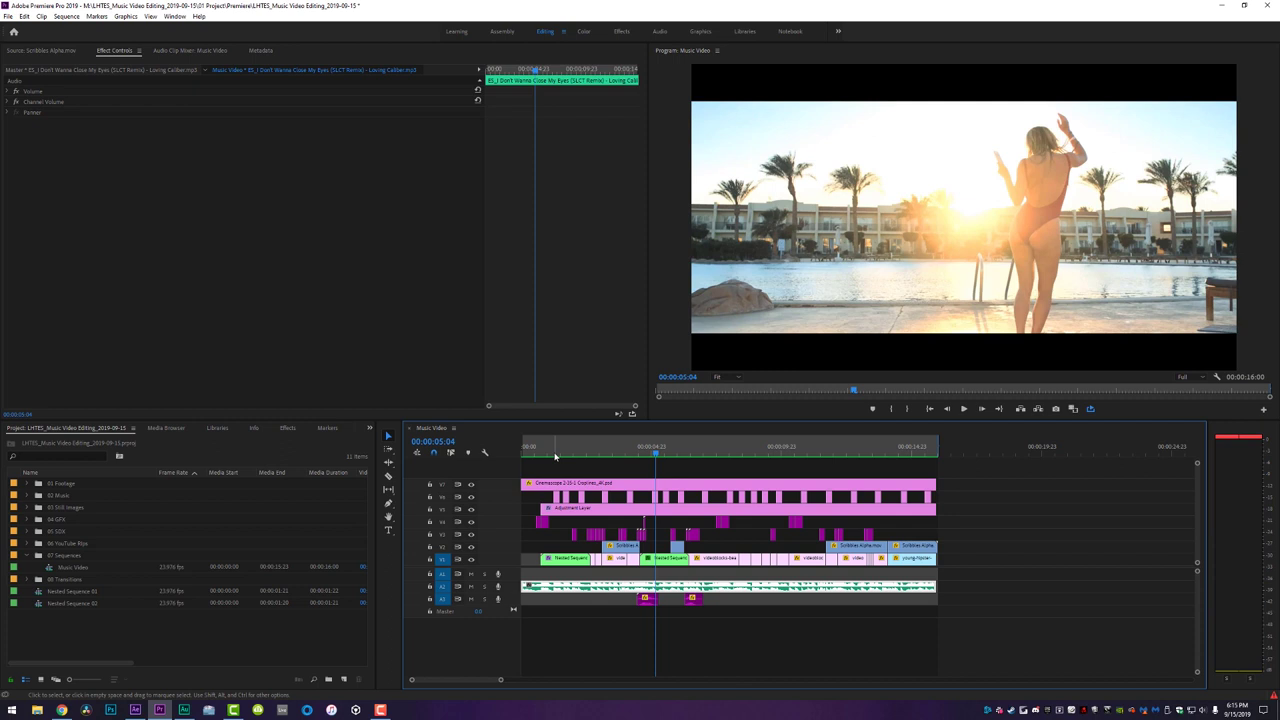
{"action": "left_click", "coordinate": [540, 450]}
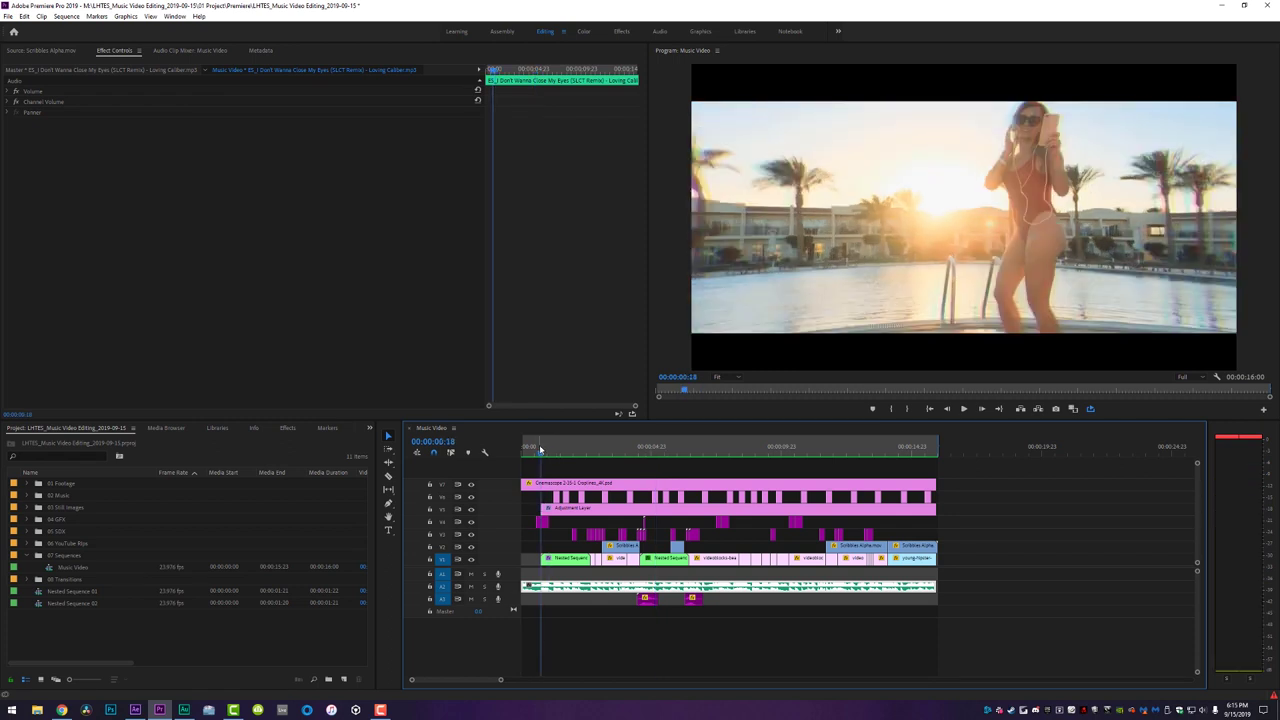
{"action": "left_click", "coordinate": [540, 450]}
{"action": "left_click", "coordinate": [540, 450]}
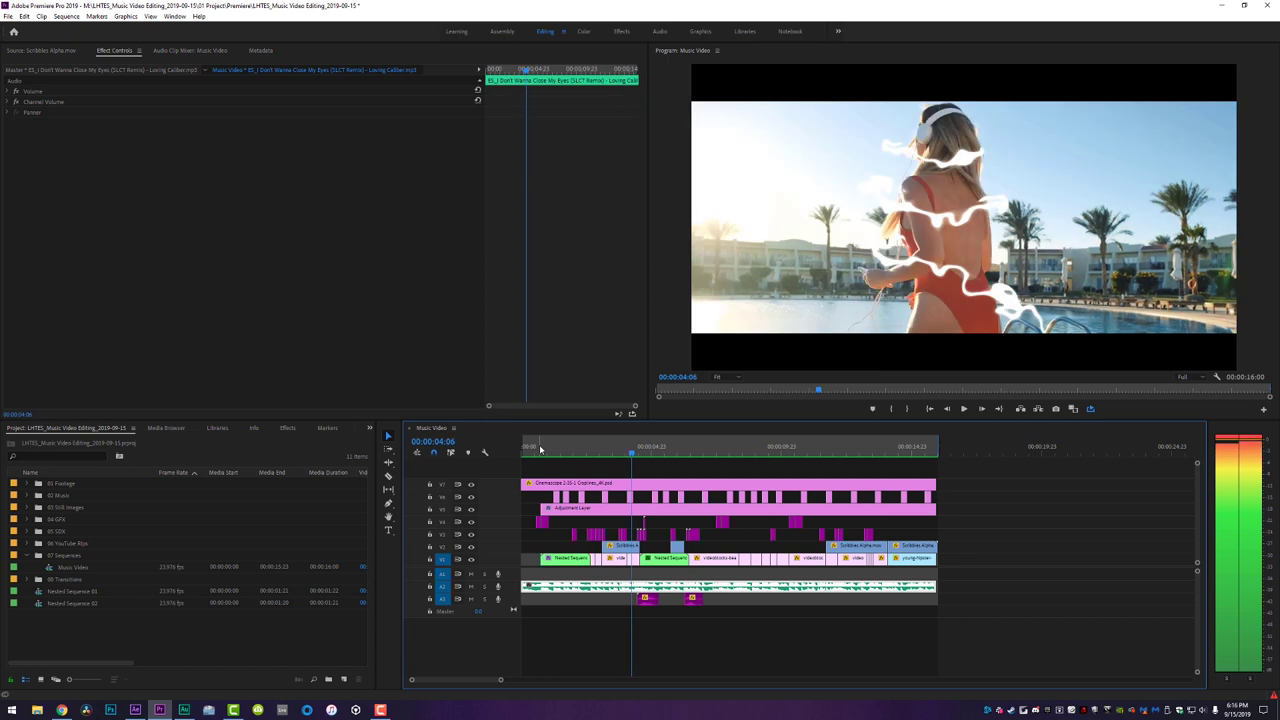
{"action": "key", "text": "space"}
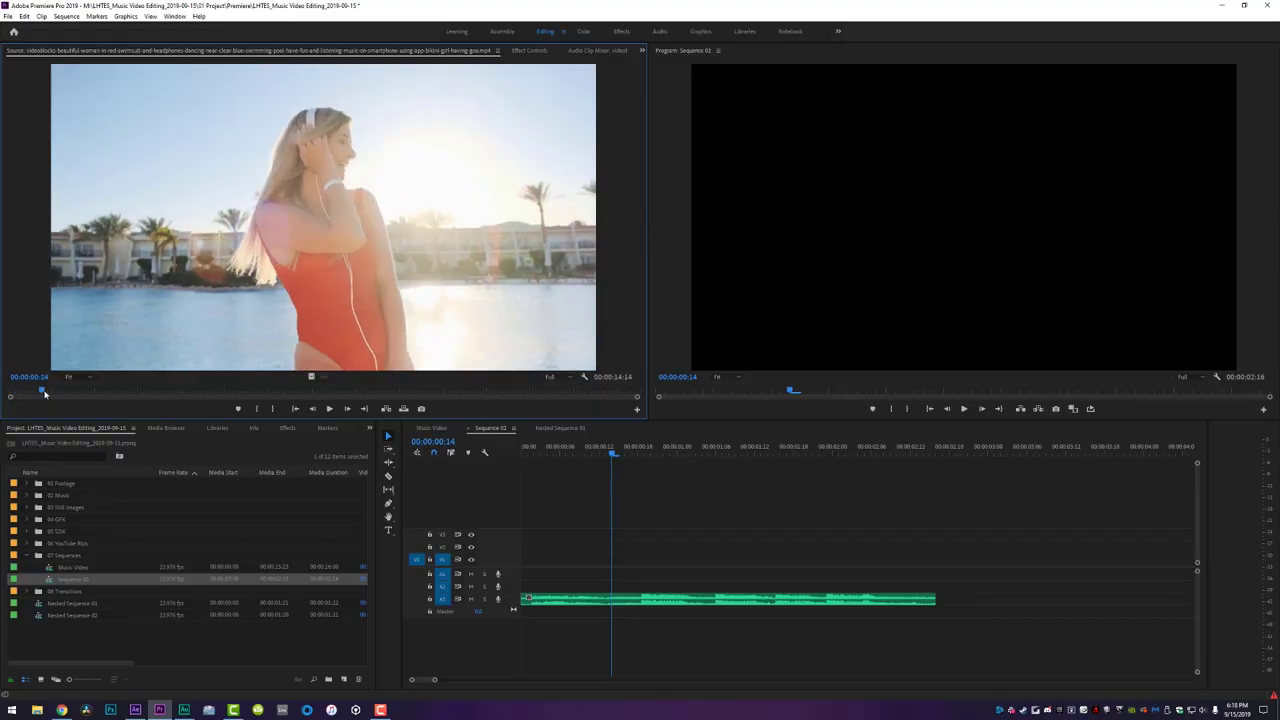
Place the pool dancing clip from its first frame on track V1 of Sequence 02, starting at the beat at 00:00:00:18.
{"action": "mouse_move", "coordinate": [44, 393]}
{"action": "left_mouse_down"}
{"action": "mouse_move", "coordinate": [630, 398]}
{"action": "mouse_move", "coordinate": [21, 402]}
{"action": "left_mouse_up"}
{"action": "key", "text": "space"}
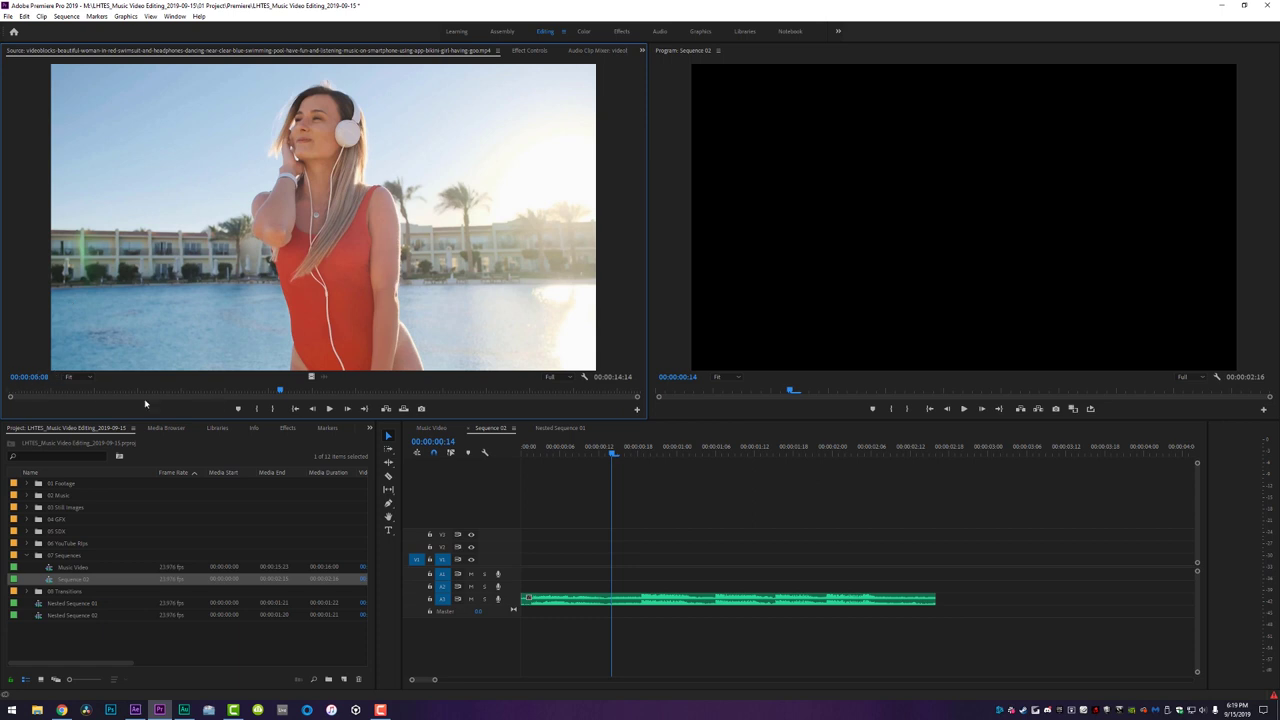
{"action": "left_click_drag", "start_coordinate": [883, 568], "coordinate": [667, 605]}
{"action": "left_click", "coordinate": [614, 455]}
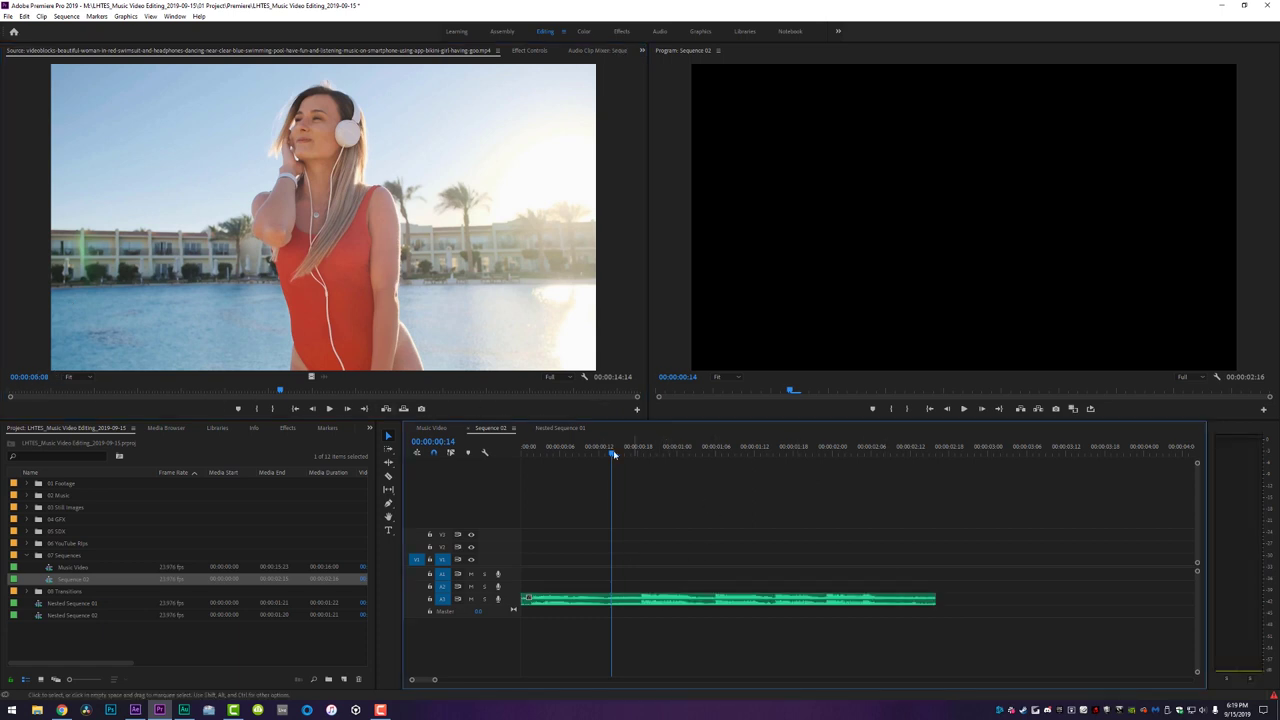
{"action": "key", "text": "space"}
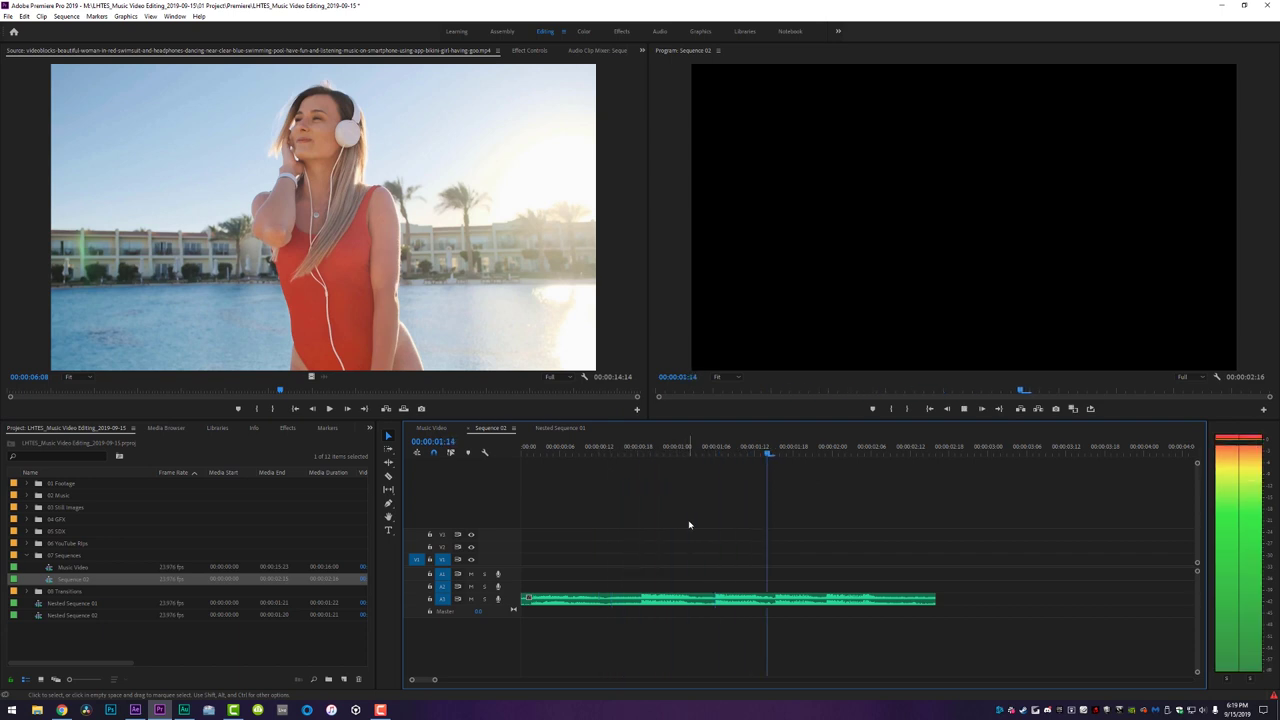
{"action": "key", "text": "space"}
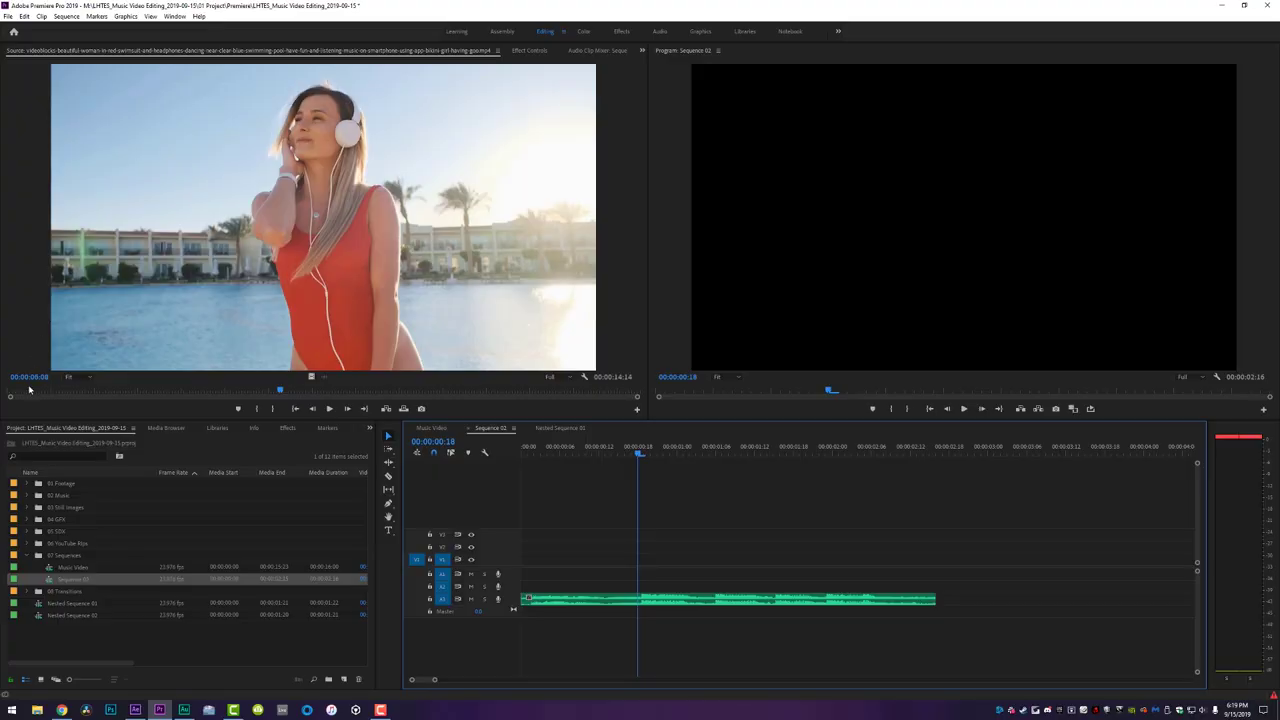
{"action": "left_click", "coordinate": [8, 392]}
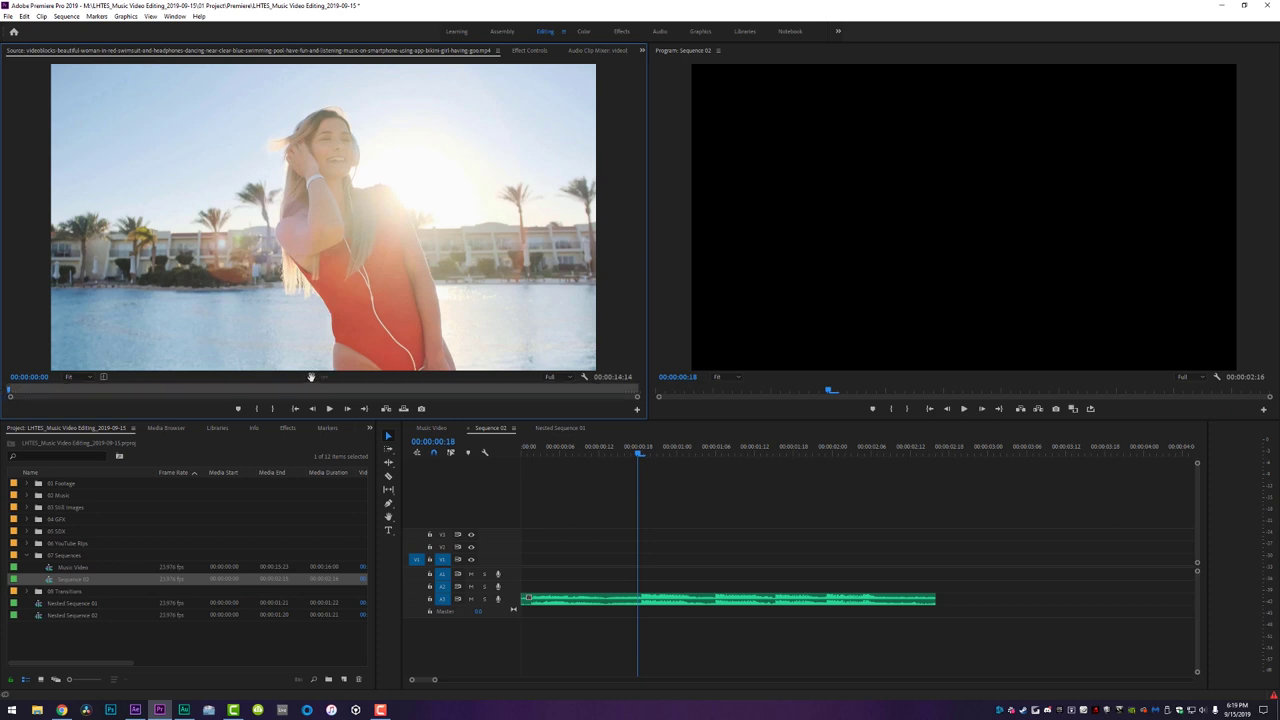
{"action": "left_click_drag", "start_coordinate": [594, 481], "coordinate": [645, 562]}
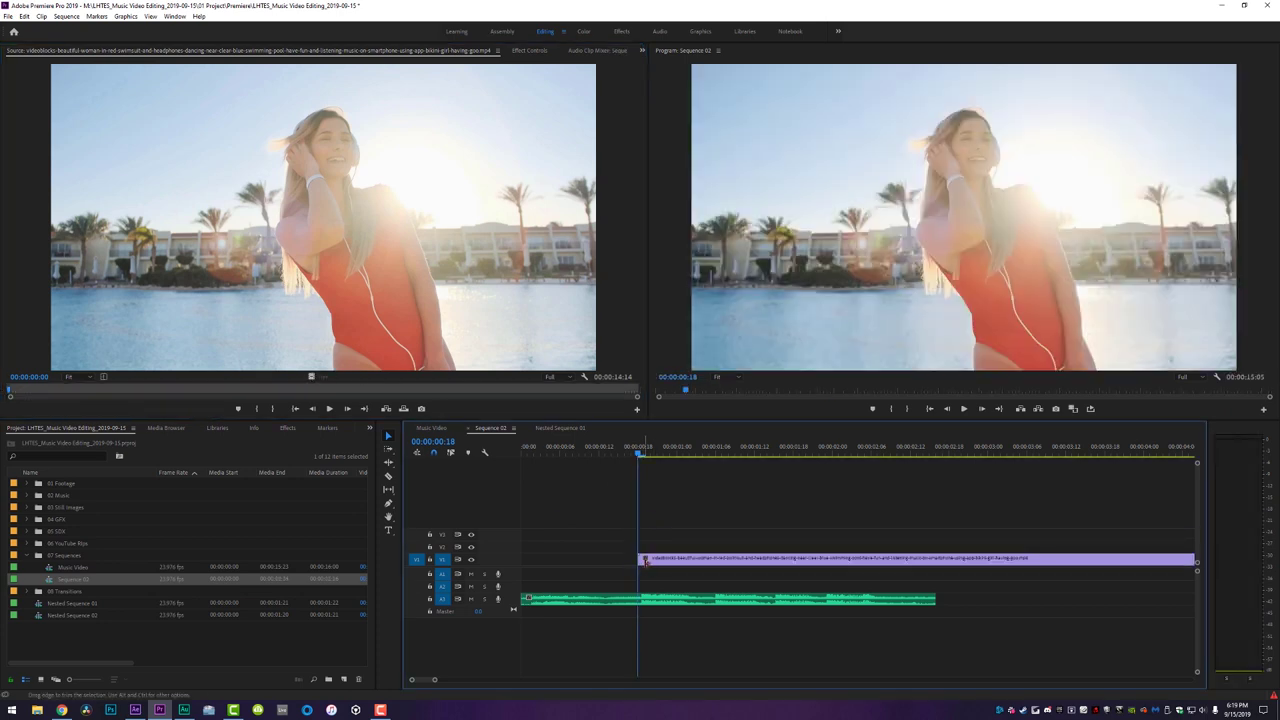
Play to the next music beat and split the pool clip on V1 at 00:00:01:06.
{"action": "left_click", "coordinate": [615, 456]}
{"action": "key", "text": "space"}
{"action": "key", "text": "space"}
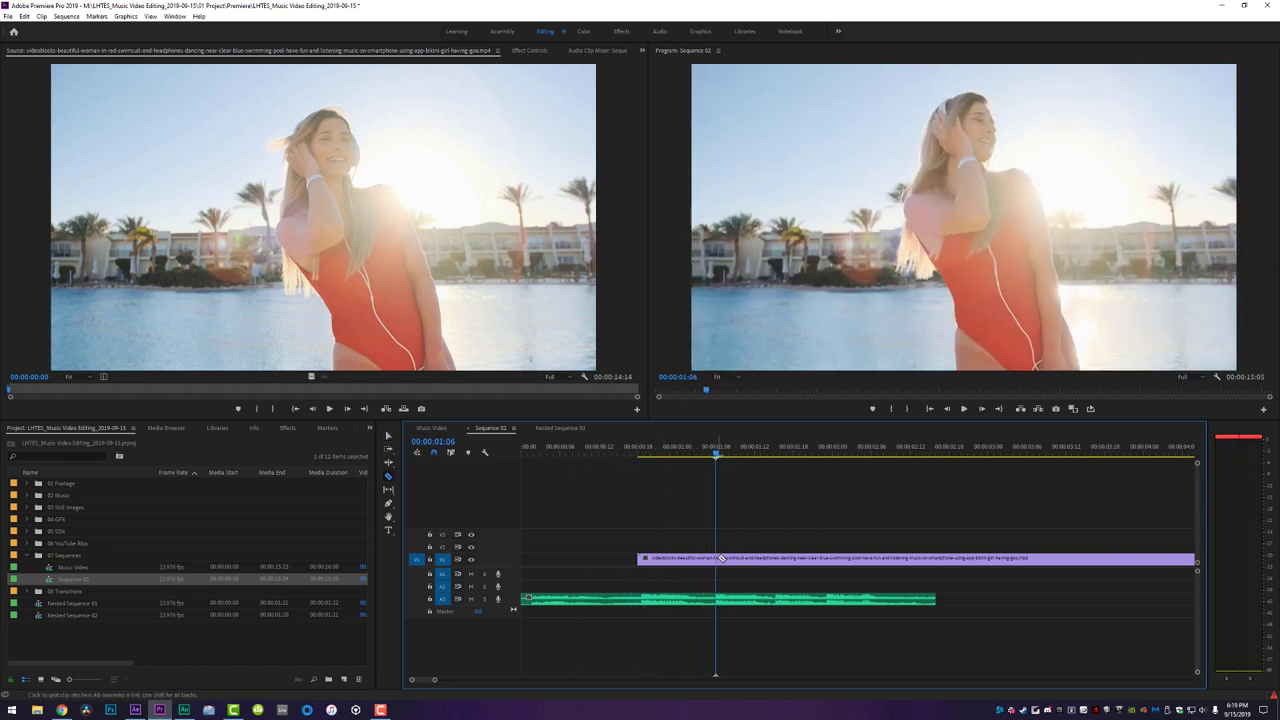
{"action": "key", "text": "minus"}
{"action": "key", "text": "minus"}
{"action": "key", "text": "minus"}
{"action": "key", "text": "equal"}
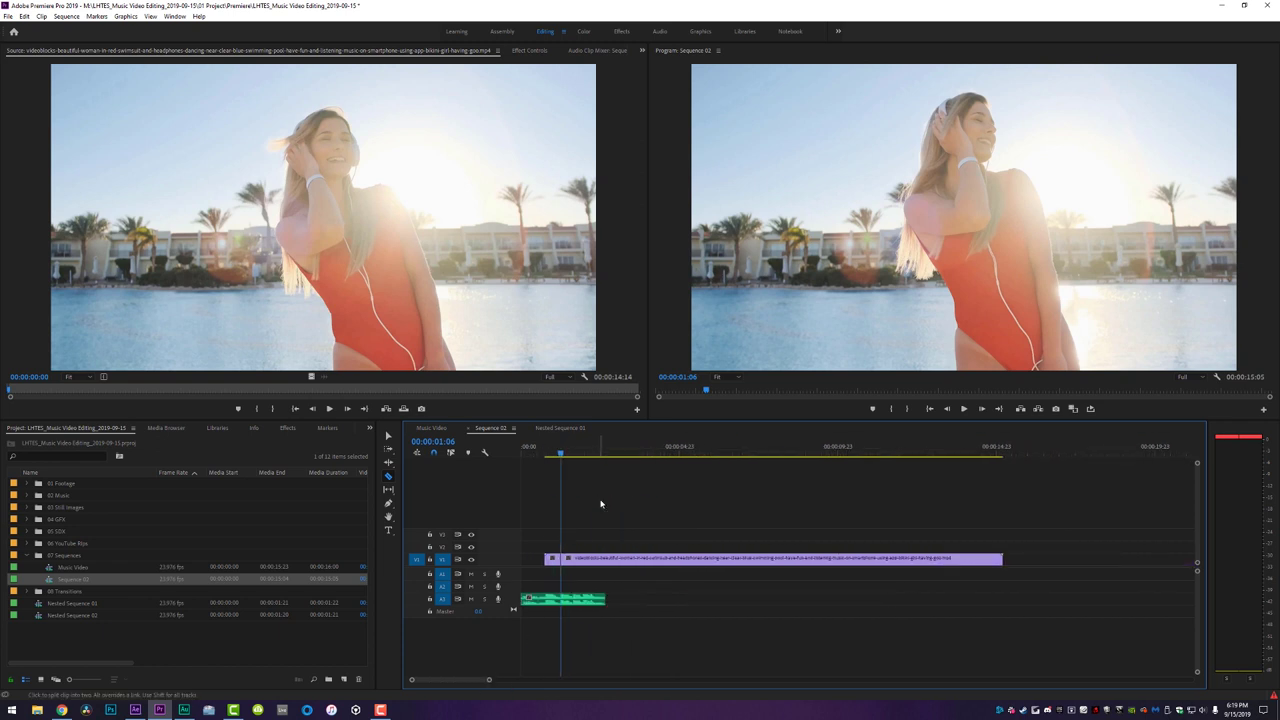
Cut out the footage between 00:00:01:06 and 00:00:03:13, moving the remaining clip back against the first piece.
{"action": "key", "text": "v"}
{"action": "left_click_drag", "start_coordinate": [594, 452], "coordinate": [633, 455]}
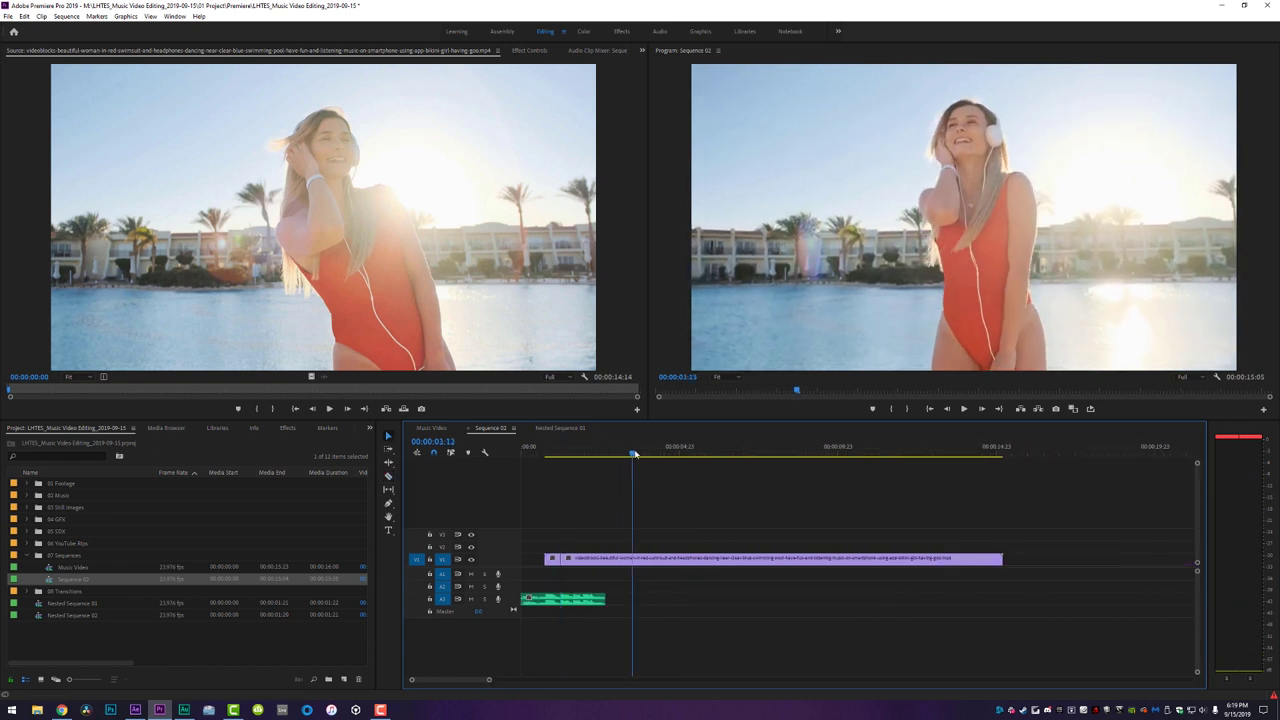
{"action": "left_click", "coordinate": [637, 558]}
{"action": "key", "text": "v"}
{"action": "left_click_drag", "start_coordinate": [634, 558], "coordinate": [563, 556]}
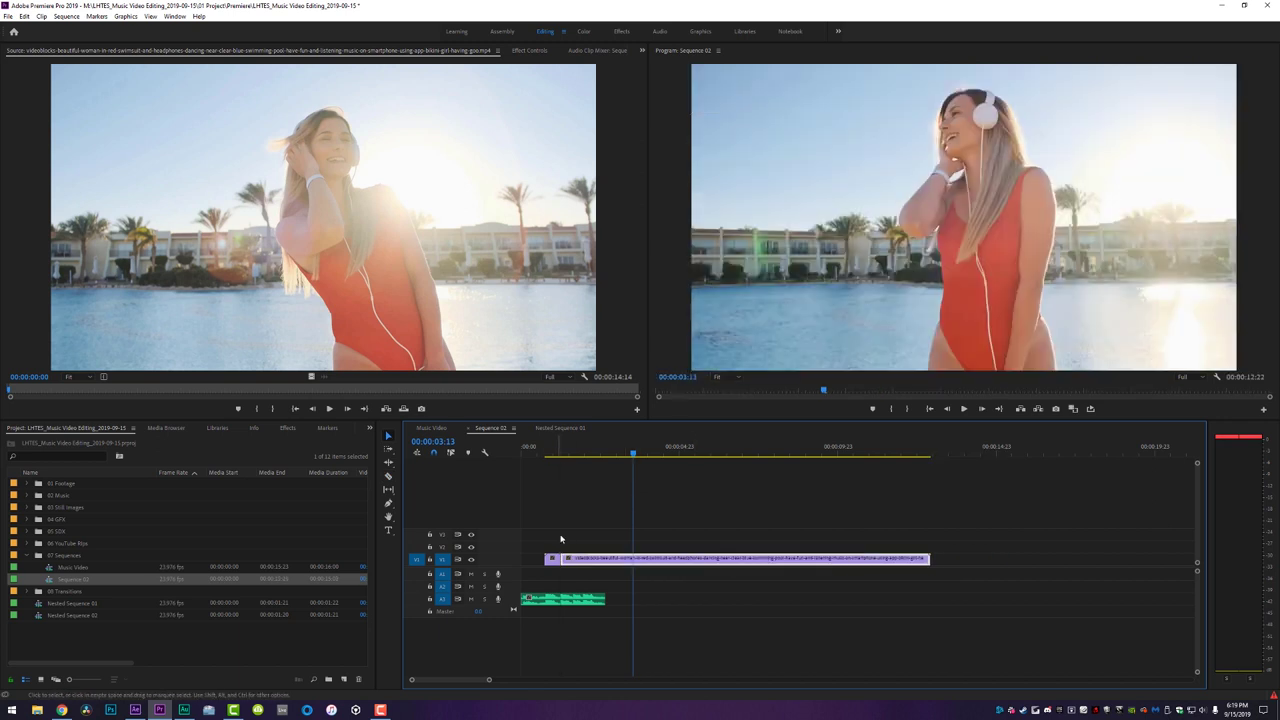
Split the clip at the beat at 00:00:01:15 and remove the footage up to 00:00:04:11, closing the gap.
{"action": "left_click", "coordinate": [546, 455]}
{"action": "key", "text": "space"}
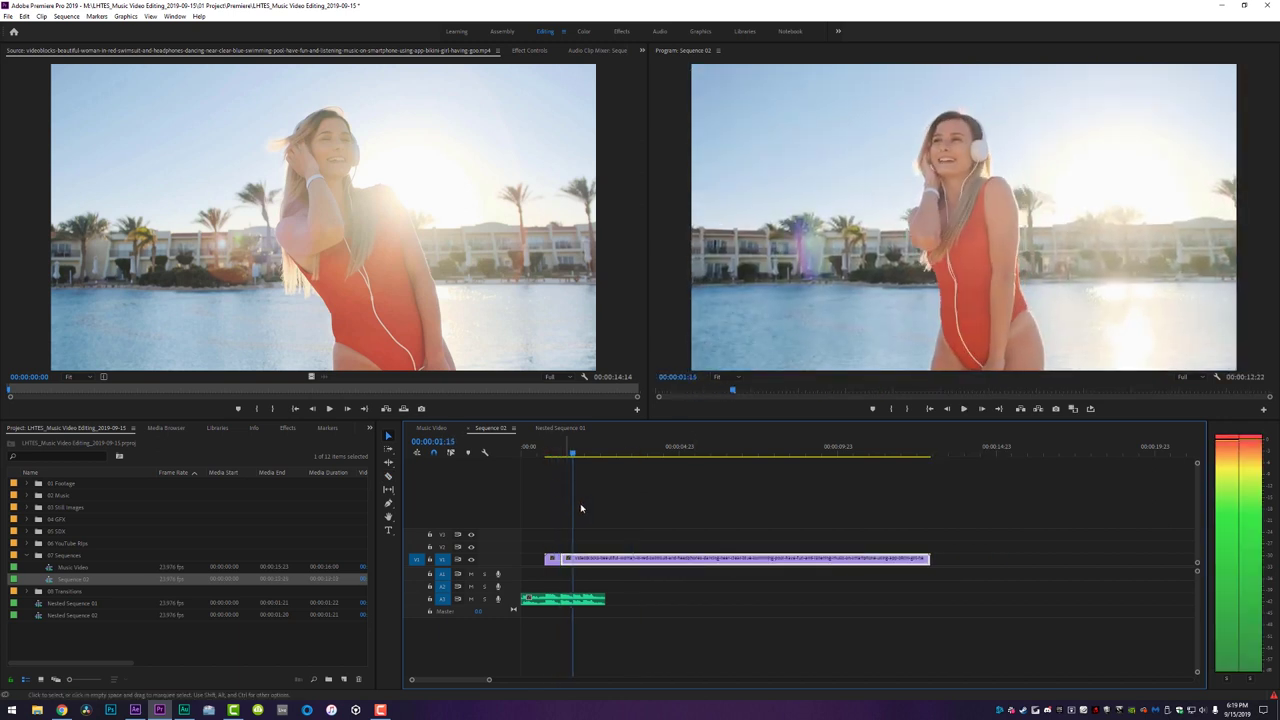
{"action": "left_click", "coordinate": [577, 559]}
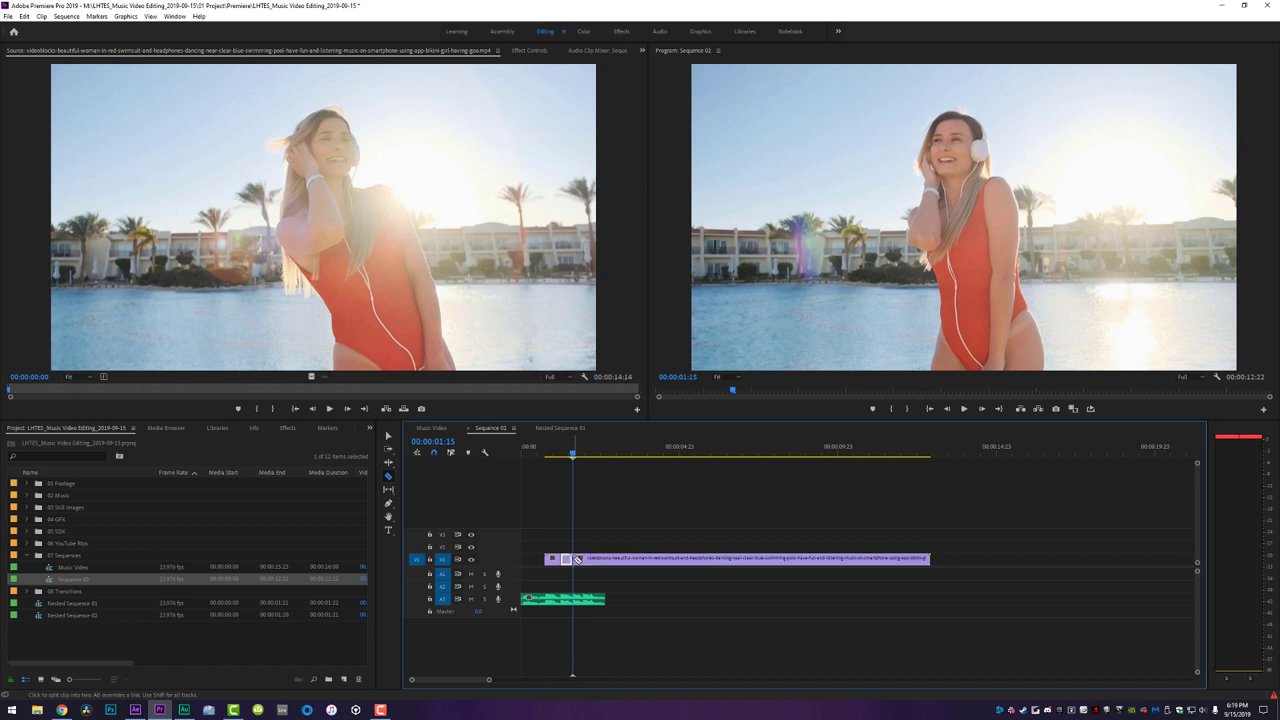
{"action": "key", "text": "space"}
{"action": "key", "text": "space"}
{"action": "key", "text": "q"}
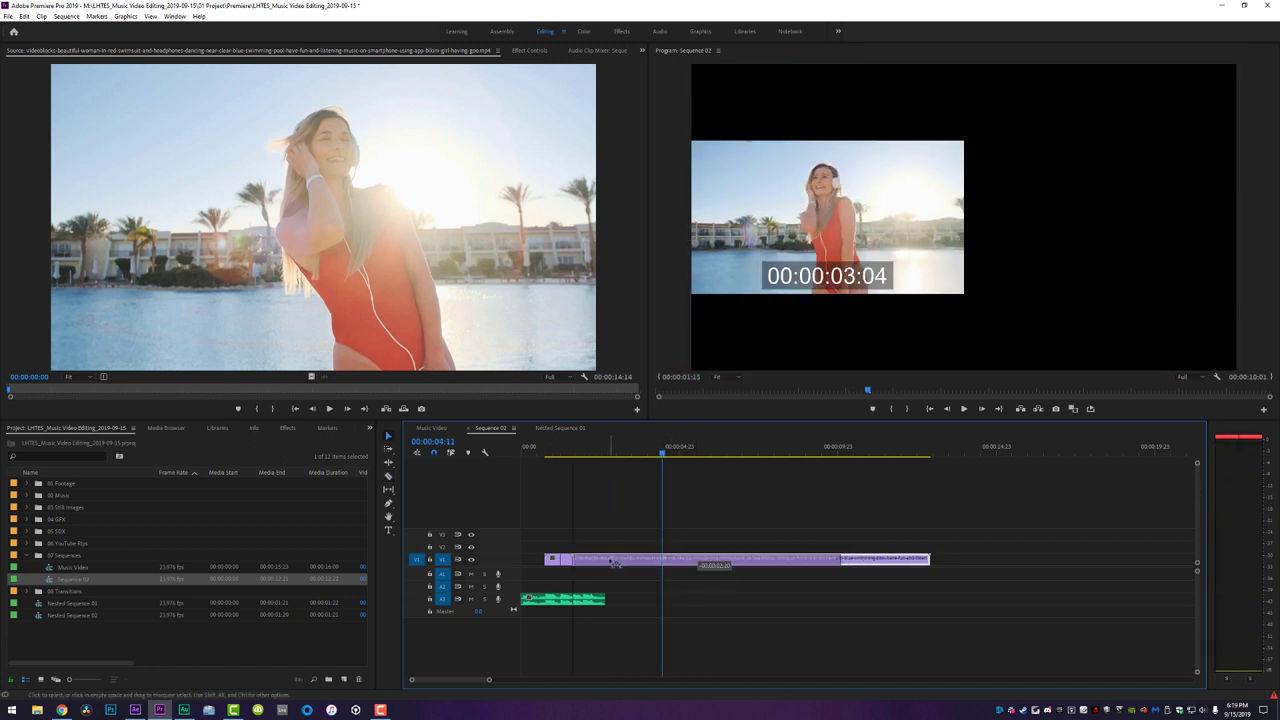
{"action": "key", "text": "v"}
Split the last clip at the beat following 00:00:01:15 and skip ahead in its footage, joining the remainder to the cut.
{"action": "left_click", "coordinate": [533, 455]}
{"action": "key", "text": "space"}
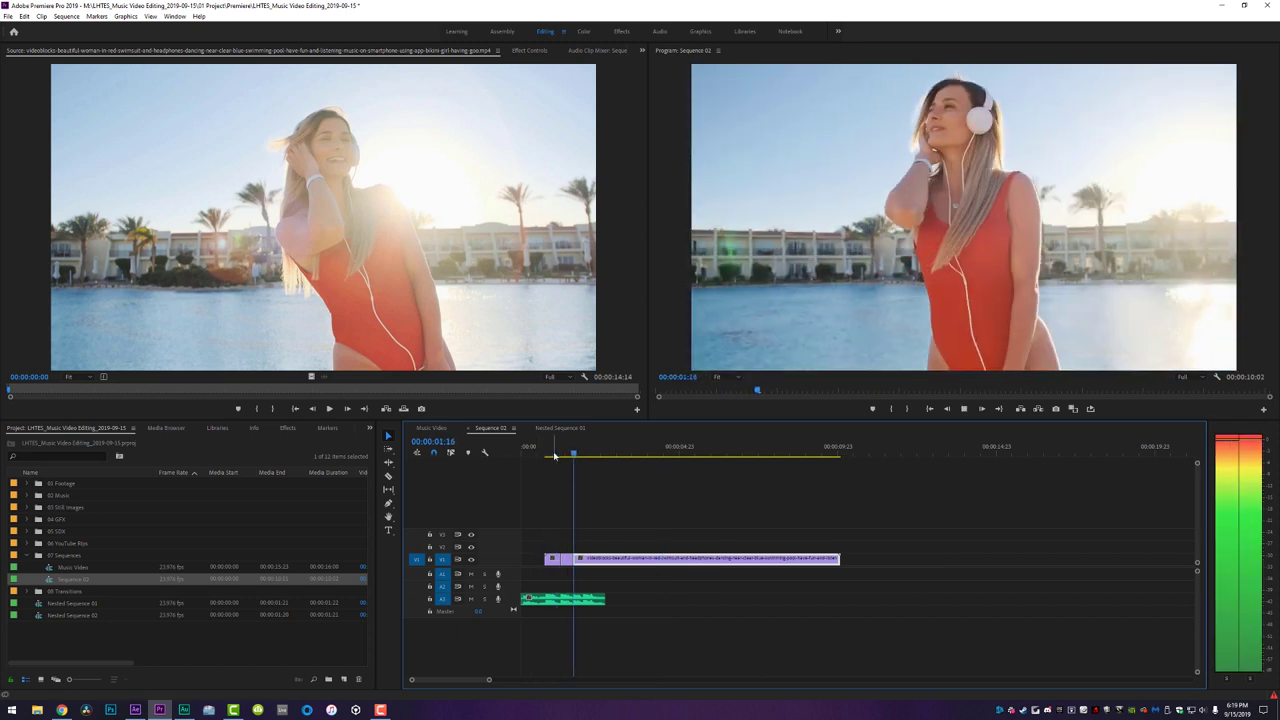
{"action": "key", "text": "space"}
{"action": "key", "text": "ctrl+k"}
{"action": "left_click_drag", "start_coordinate": [605, 455], "coordinate": [682, 456]}
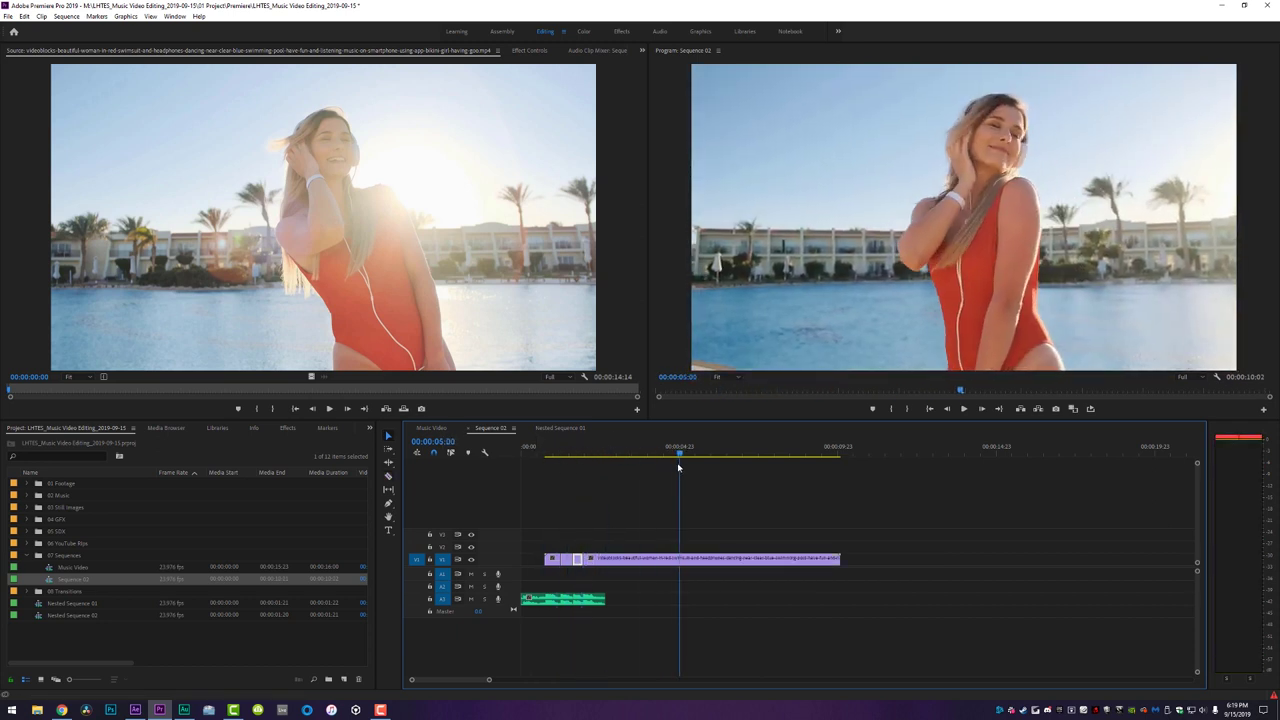
{"action": "left_click_drag", "start_coordinate": [688, 558], "coordinate": [728, 562]}
Cut the last clip at the beat at 00:00:02:05 and move a further part of the footage back to that point.
{"action": "left_click", "coordinate": [538, 447]}
{"action": "key", "text": "space"}
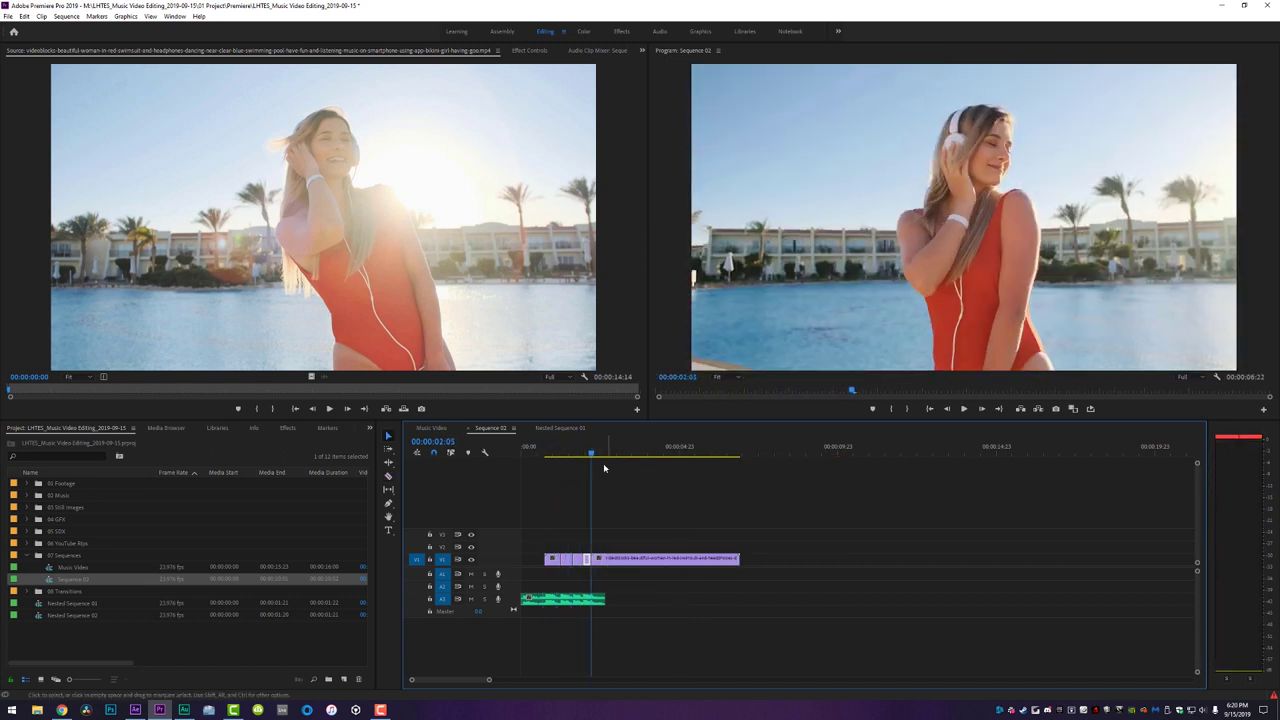
{"action": "left_click_drag", "start_coordinate": [594, 455], "coordinate": [690, 455]}
{"action": "mouse_move", "coordinate": [590, 558]}
{"action": "left_mouse_down"}
{"action": "mouse_move", "coordinate": [691, 560]}
{"action": "mouse_move", "coordinate": [602, 566]}
{"action": "left_mouse_up"}
Play Sequence 02 from the start to check the jump cuts against the beat.
{"action": "left_click", "coordinate": [553, 457]}
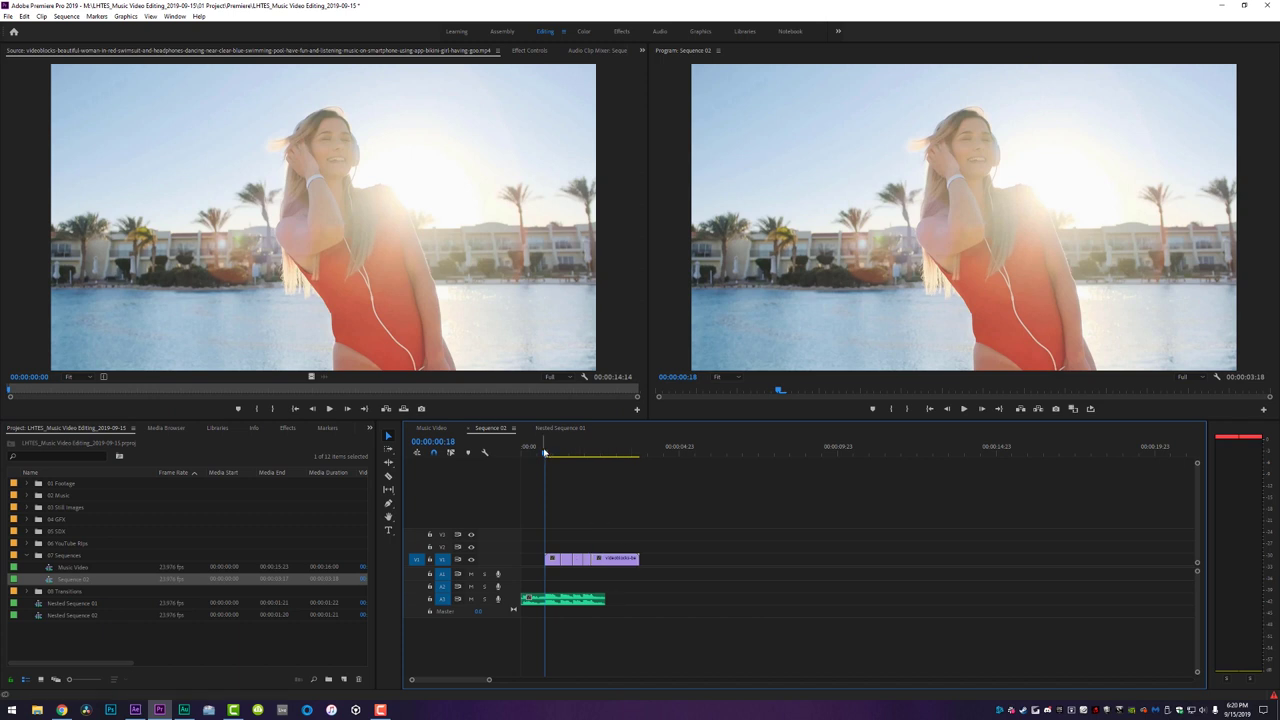
{"action": "key", "text": "Home"}
{"action": "key", "text": "space"}
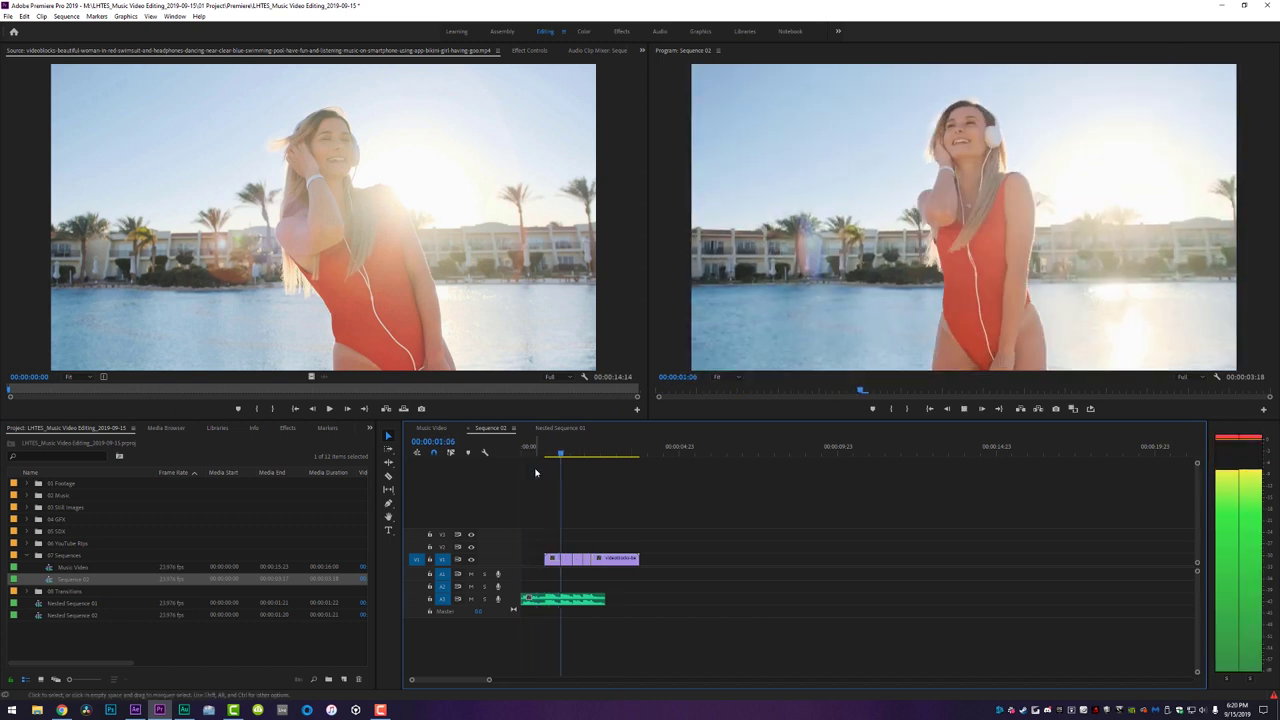
{"action": "key", "text": "Home"}
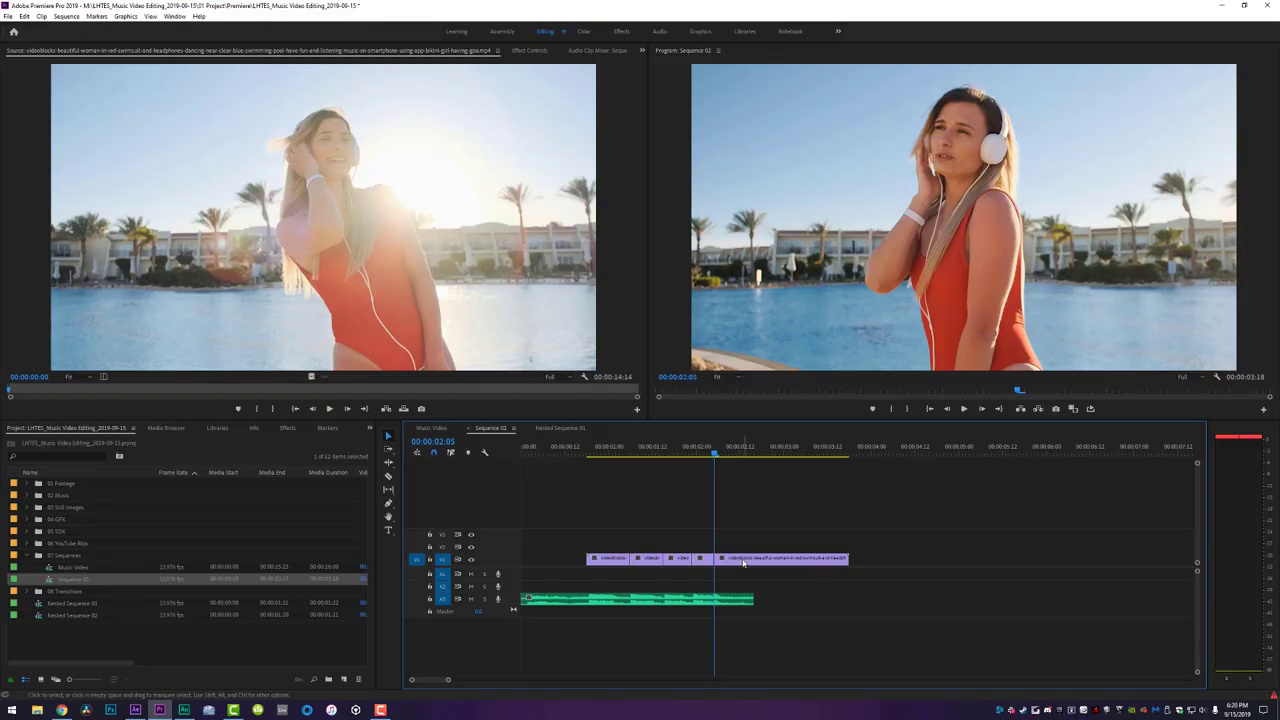
Set the speed of the last clip, starting at 00:00:02:05, to 1000%.
{"action": "left_click", "coordinate": [745, 560]}
{"action": "key", "text": "ctrl+r"}
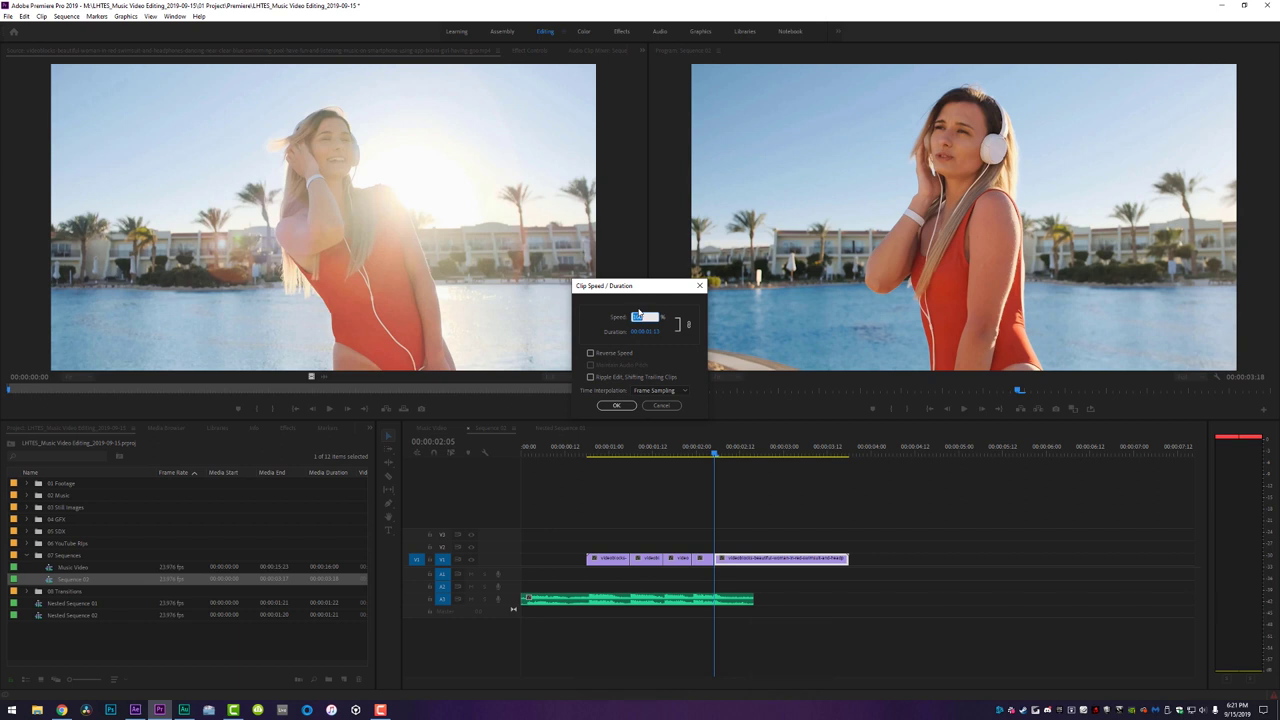
{"action": "type", "text": "1000"}
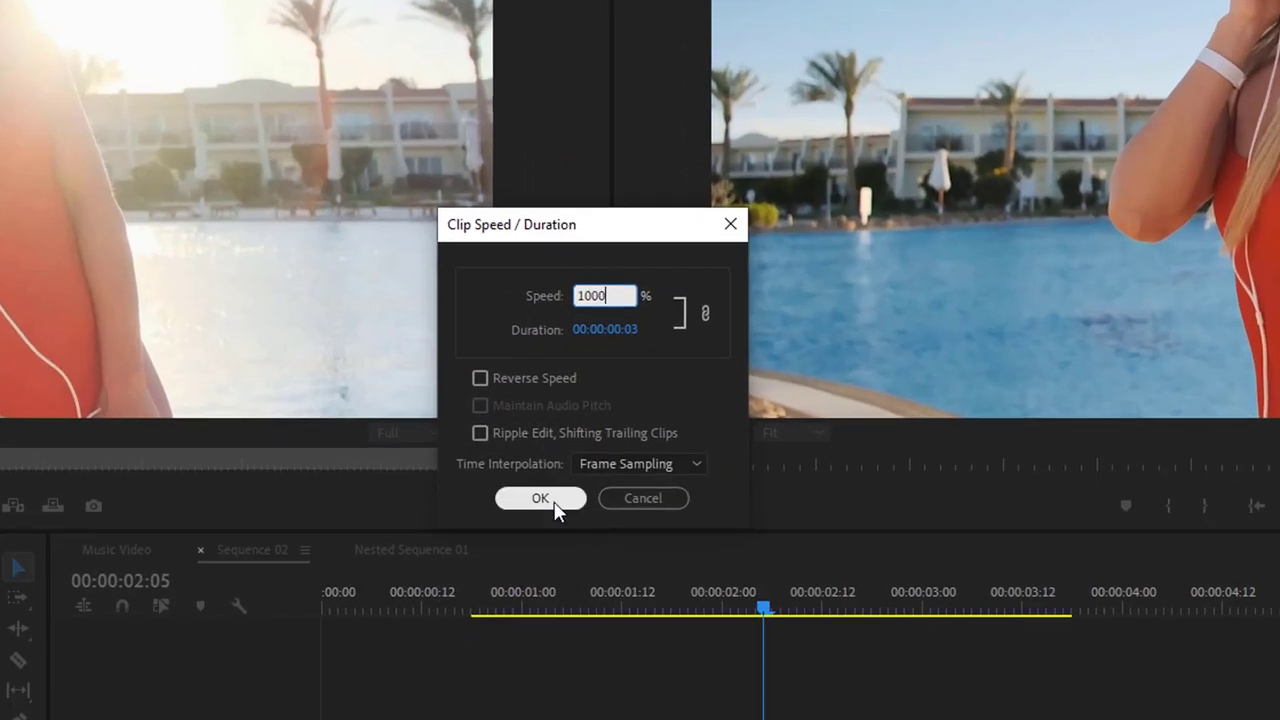
{"action": "left_click", "coordinate": [555, 503]}
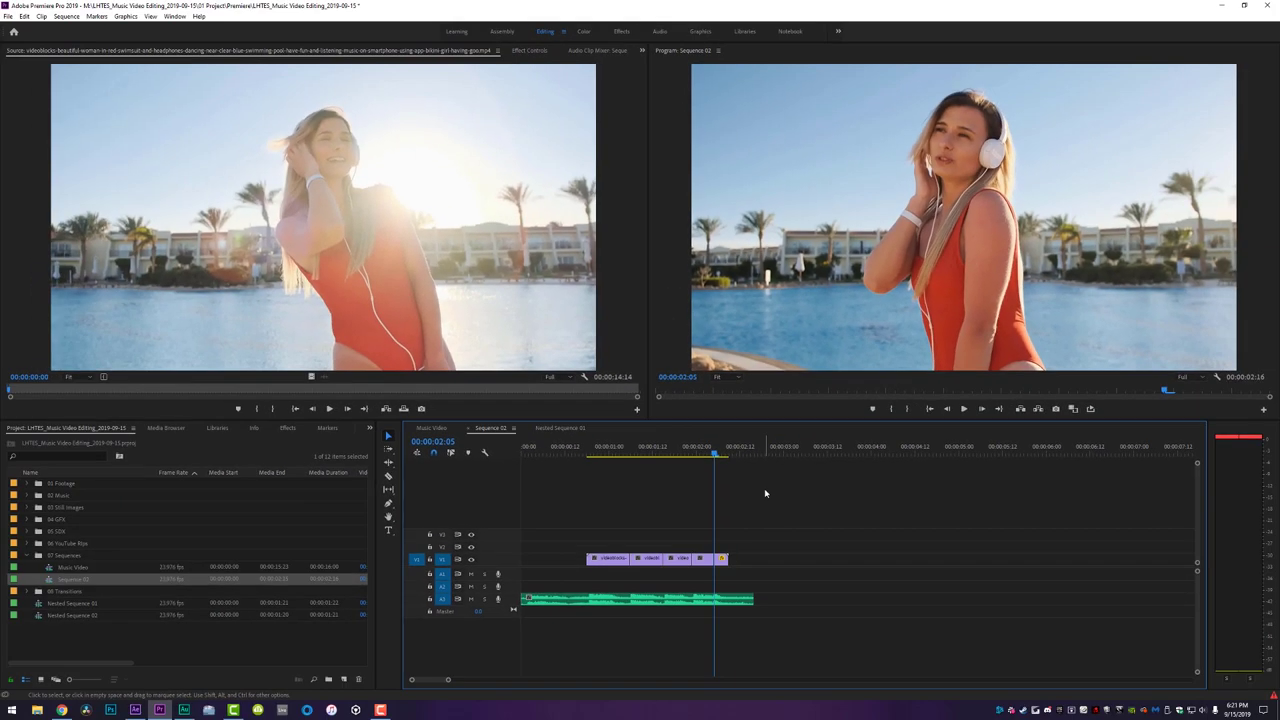
Fill the stretch from 00:00:02:05 to 00:00:02:13 with two-frame pieces of the sped-up clip and play the sequence.
{"action": "key", "text": "space"}
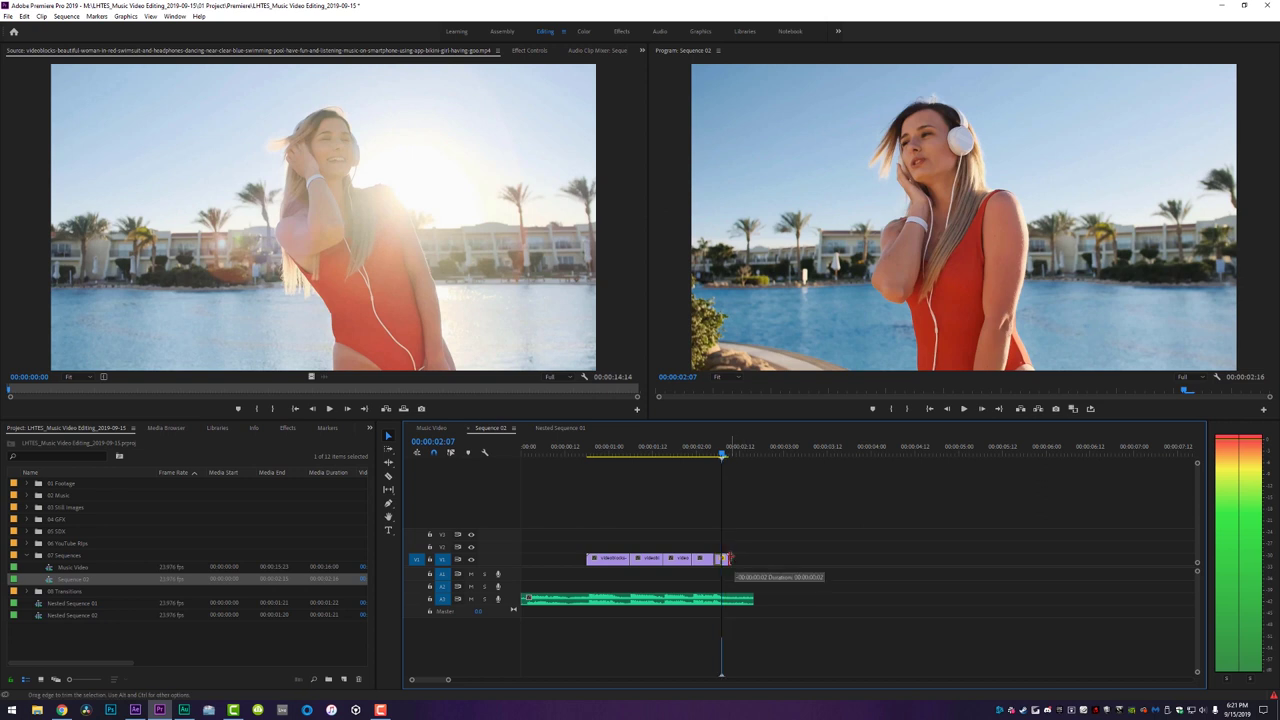
{"action": "left_click_drag", "start_coordinate": [727, 558], "coordinate": [717, 558]}
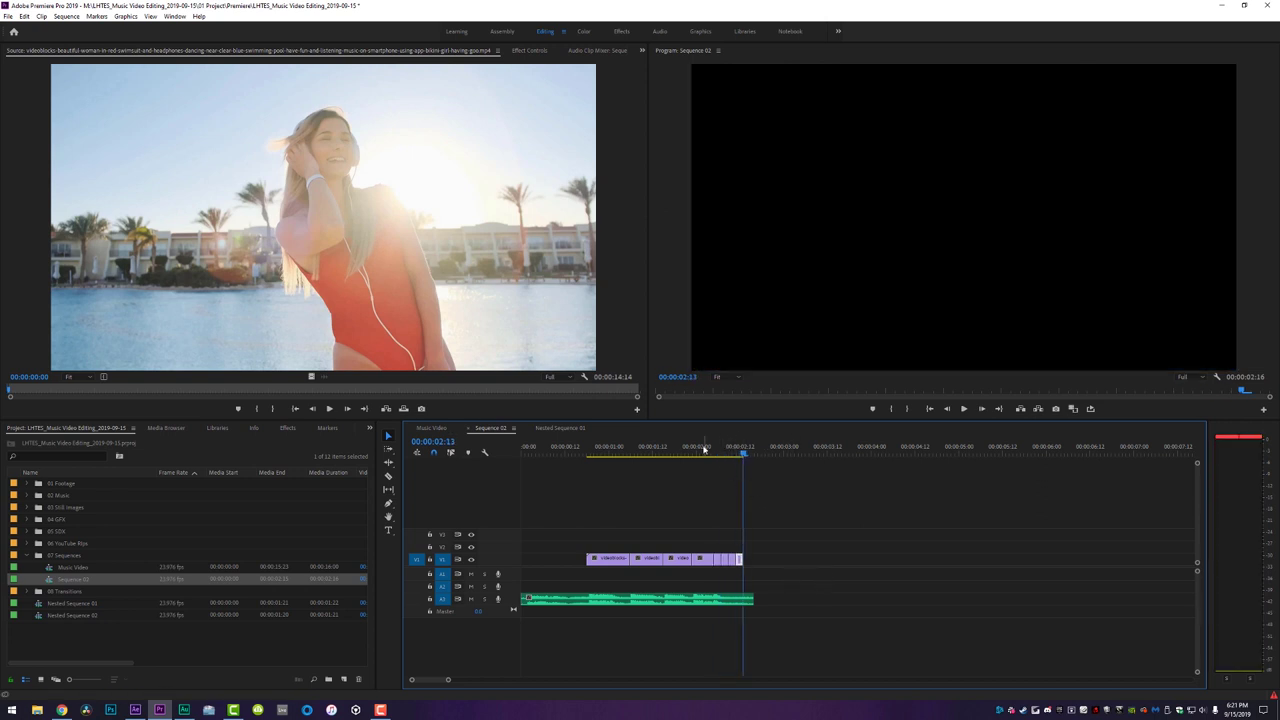
{"action": "left_click_drag", "start_coordinate": [702, 450], "coordinate": [586, 452]}
{"action": "key", "text": "space"}
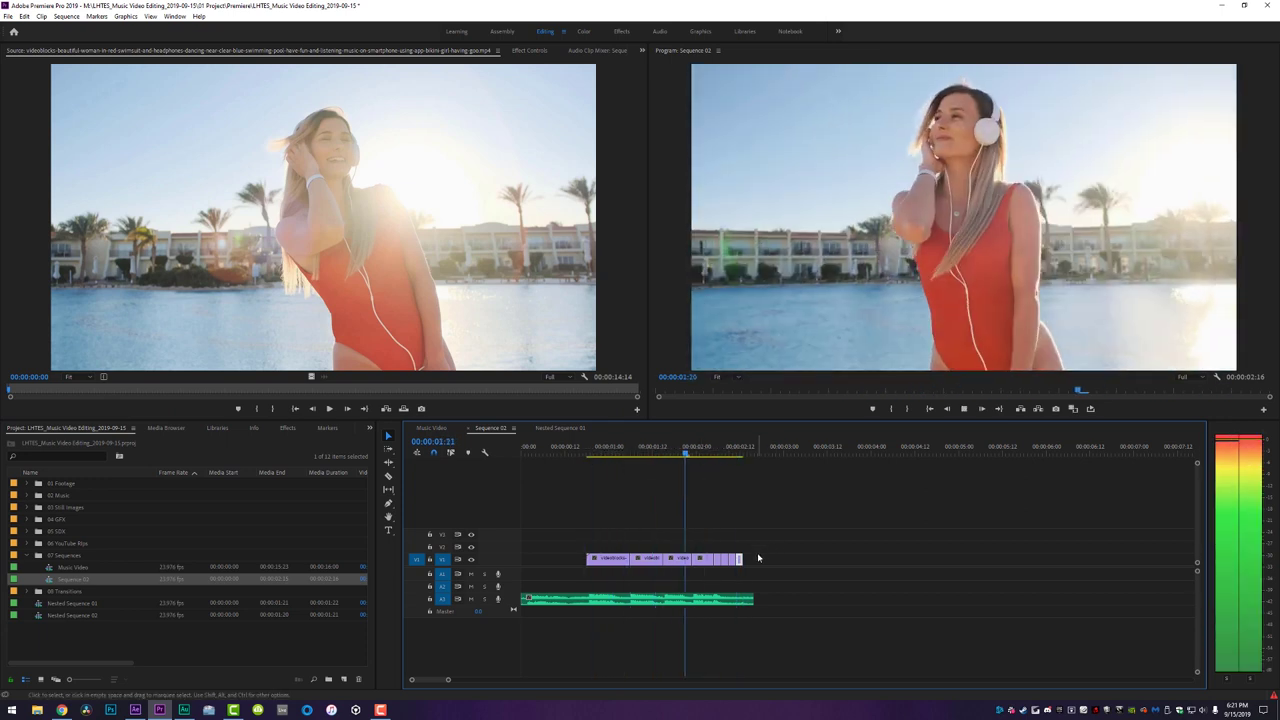
{"action": "key", "text": "space"}
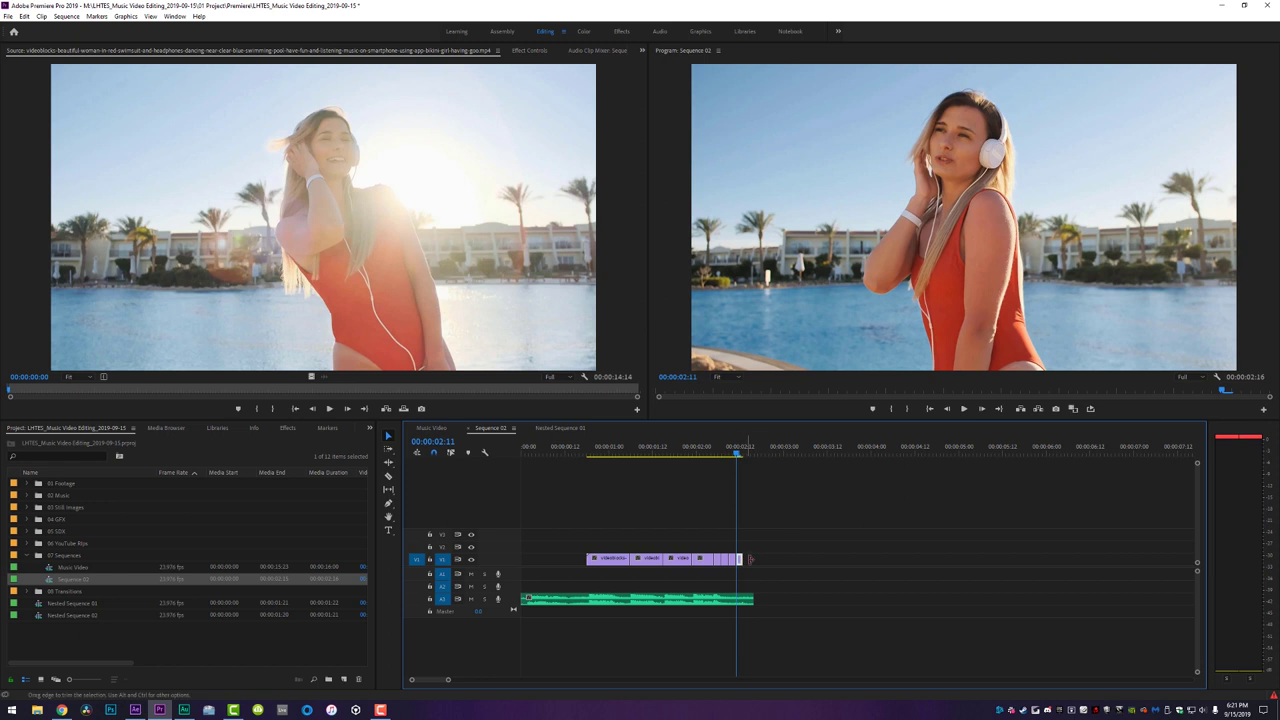
Reduce the speed of the final clip piece starting at 00:00:02:11 and play the sequence back.
{"action": "key", "text": "ctrl+r"}
{"action": "type", "text": "10"}
{"action": "key", "text": "Return"}
{"action": "key", "text": "space"}
{"action": "left_click", "coordinate": [677, 458]}
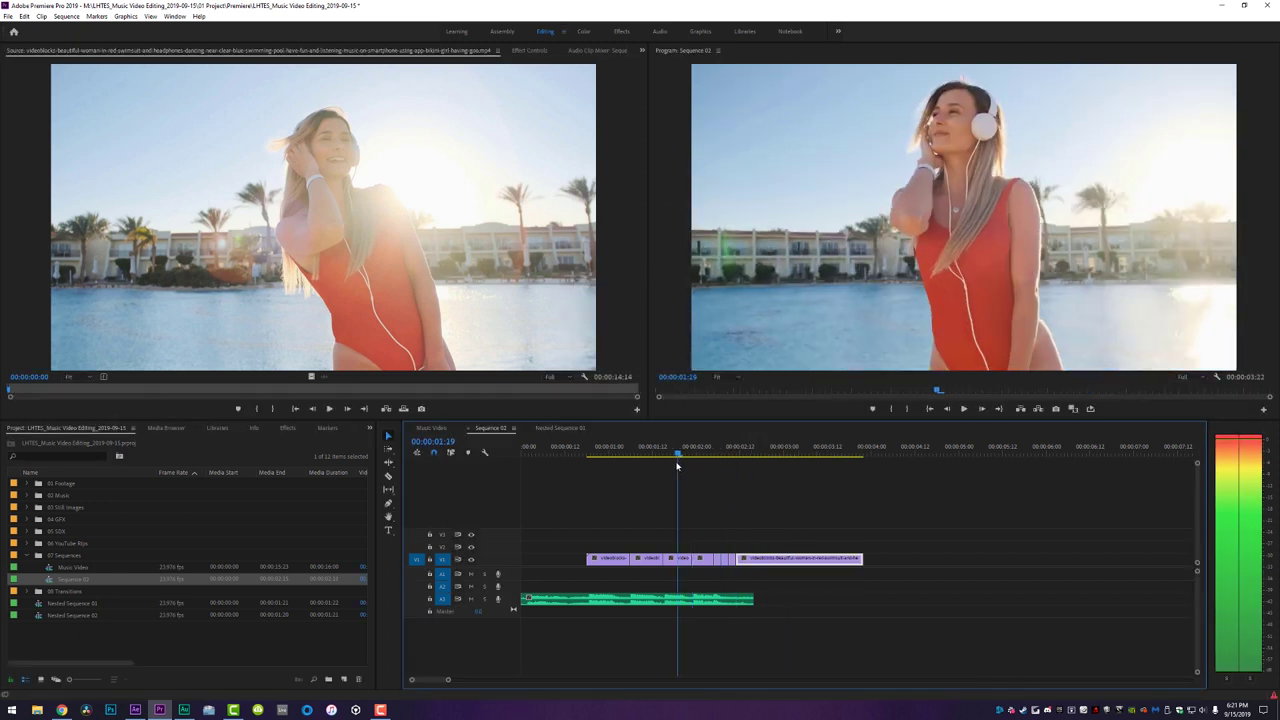
{"action": "left_click_drag", "start_coordinate": [677, 466], "coordinate": [570, 475]}
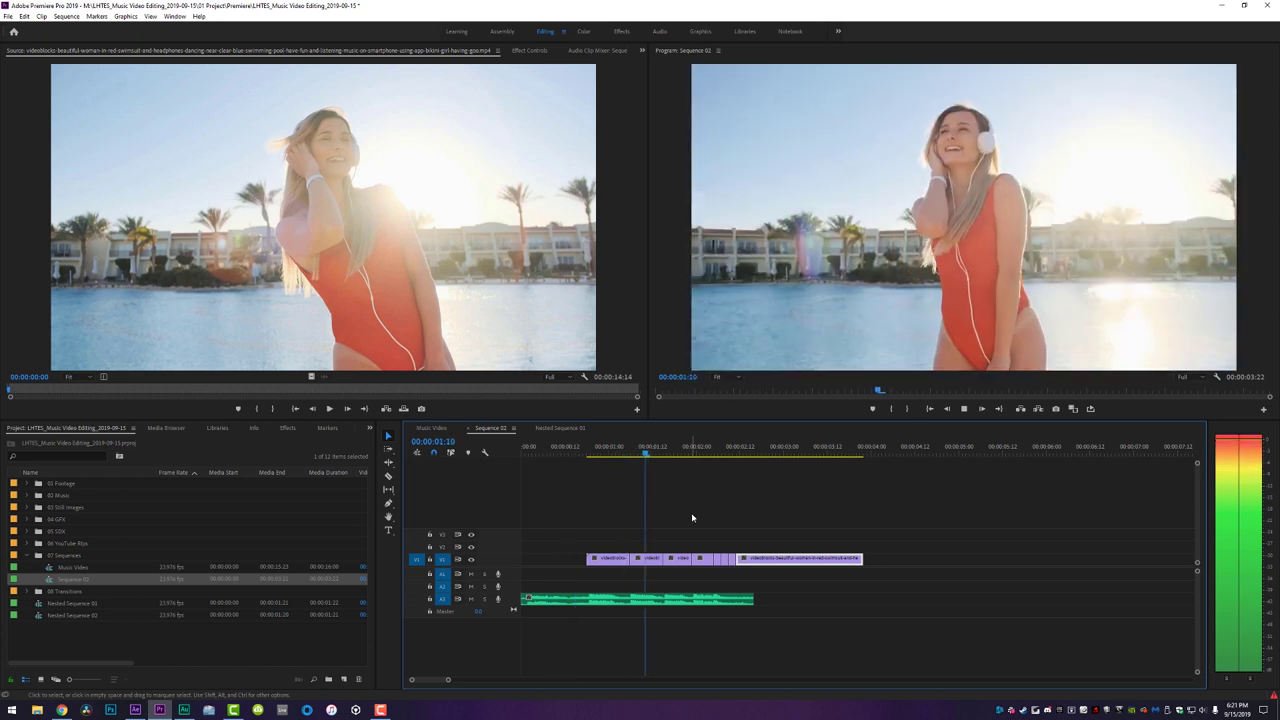
{"action": "key", "text": "space"}
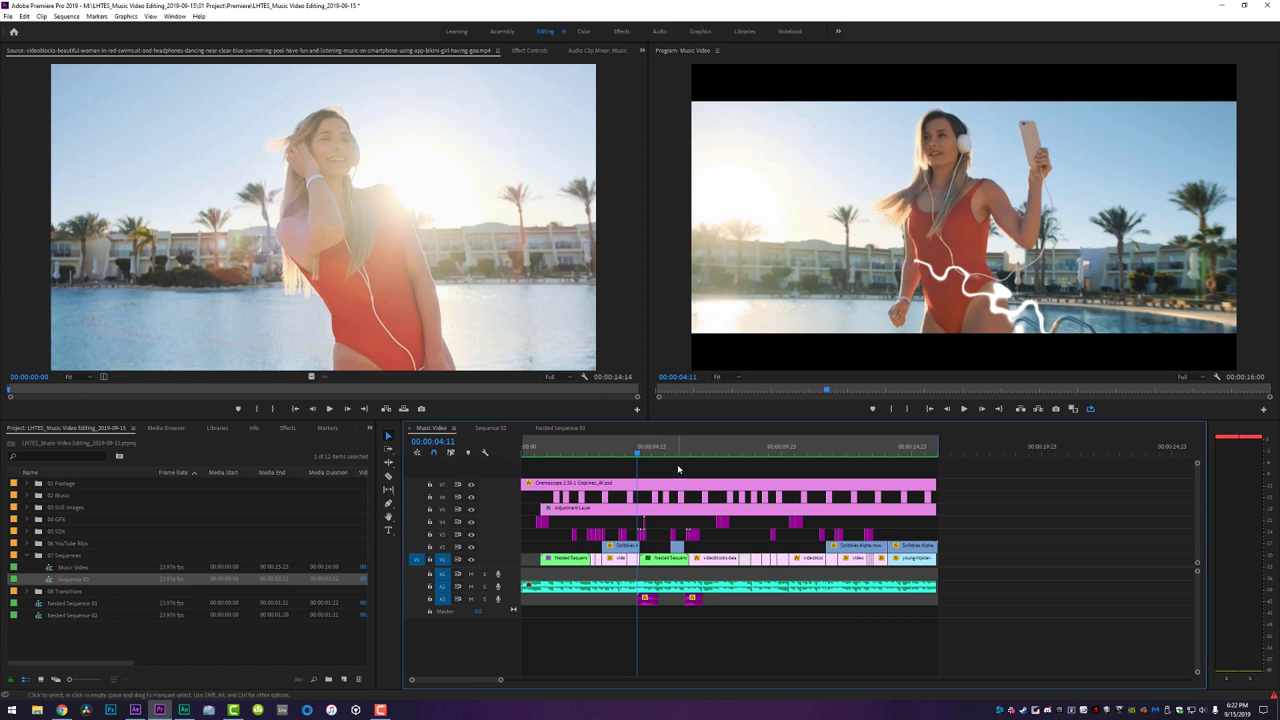
Examine the transition in the Music Video sequence around 00:00:04:11 by playing and scrubbing through it.
{"action": "key", "text": "space"}
{"action": "left_click", "coordinate": [638, 452]}
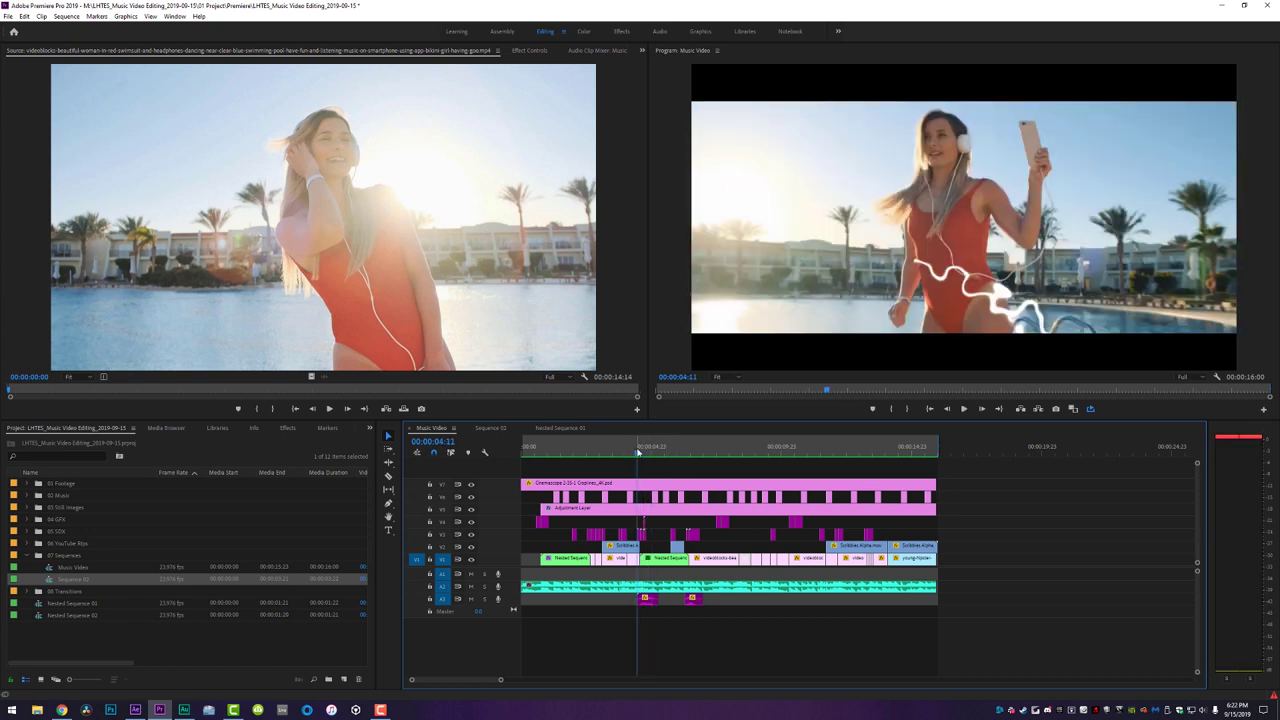
{"action": "key", "text": "space"}
{"action": "left_click", "coordinate": [636, 452]}
{"action": "left_click", "coordinate": [640, 452]}
{"action": "left_click_drag", "start_coordinate": [640, 452], "coordinate": [642, 452]}
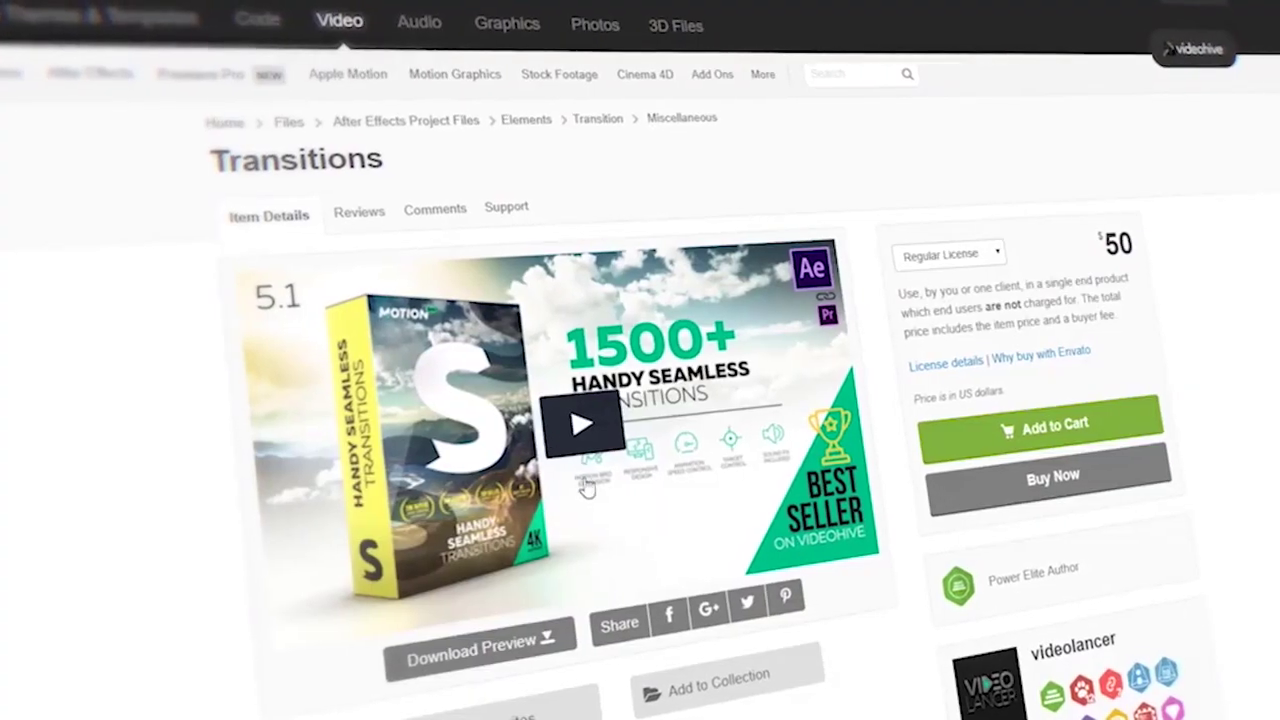
{"action": "left_click", "coordinate": [586, 429]}
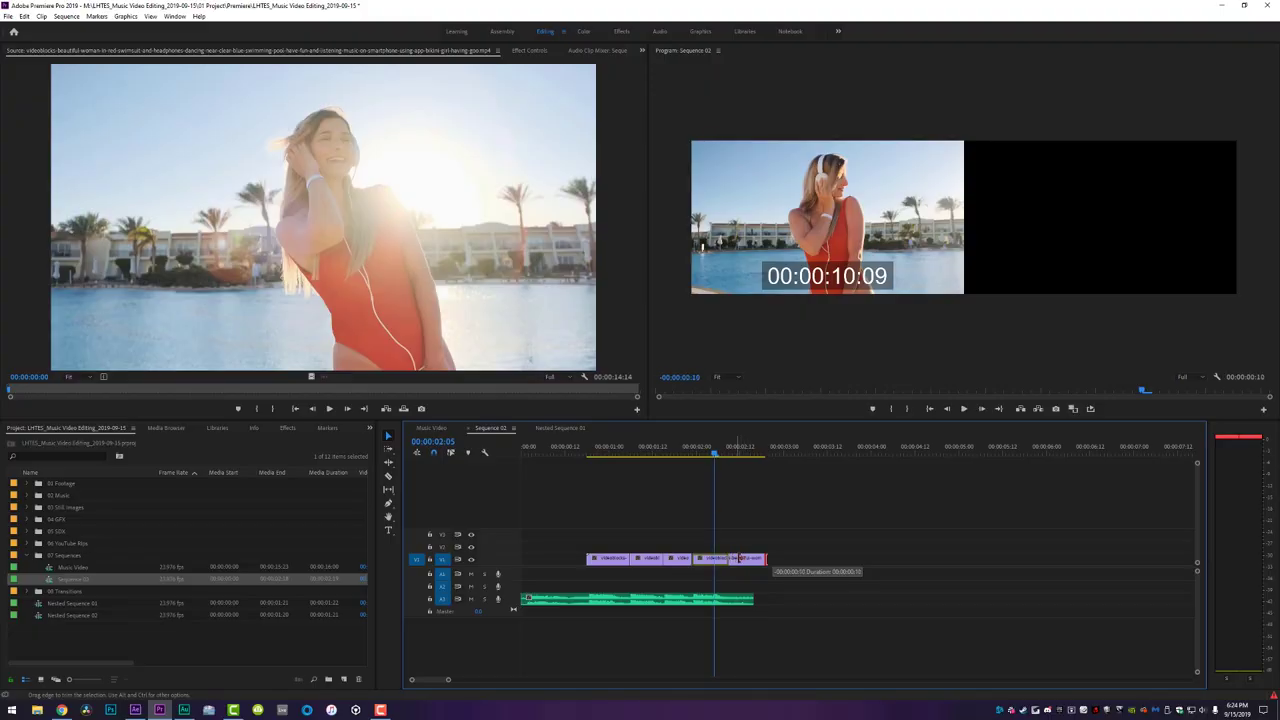
Clear the footage after 00:00:02:05 in Sequence 02 and load the first clip of Nested Sequence 02 as the source.
{"action": "left_click_drag", "start_coordinate": [727, 559], "coordinate": [713, 559]}
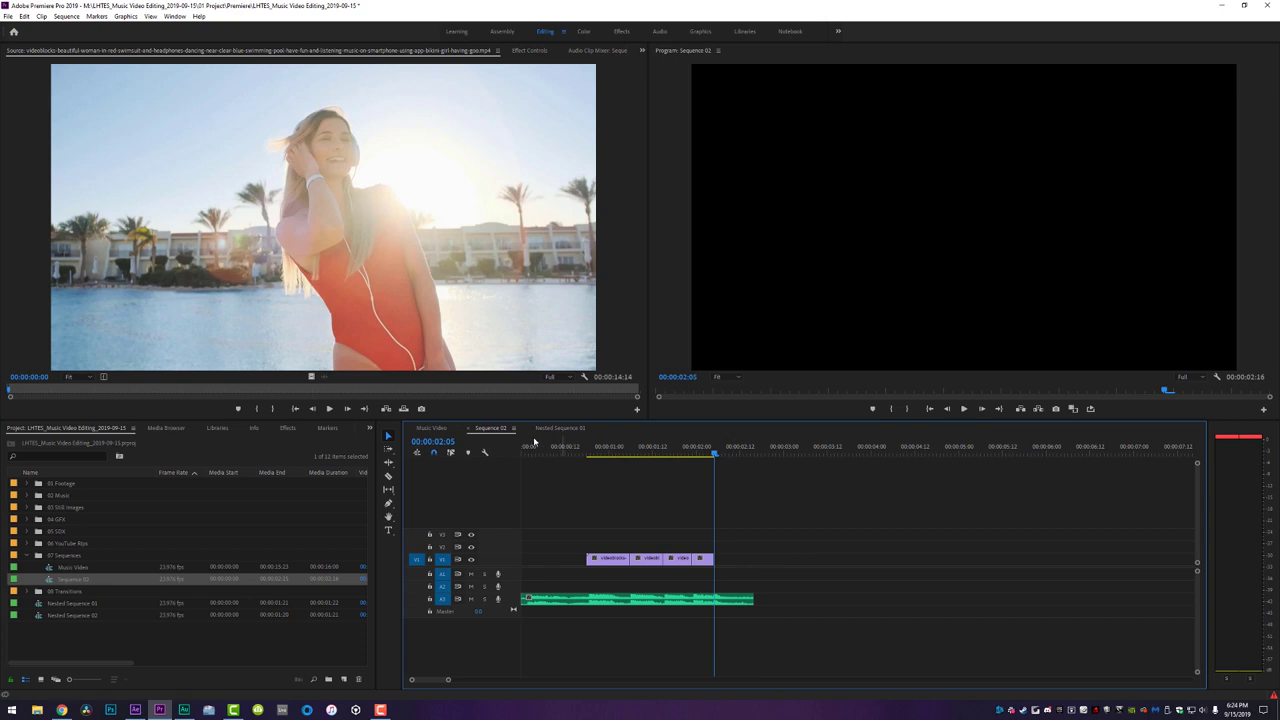
{"action": "left_click", "coordinate": [433, 428]}
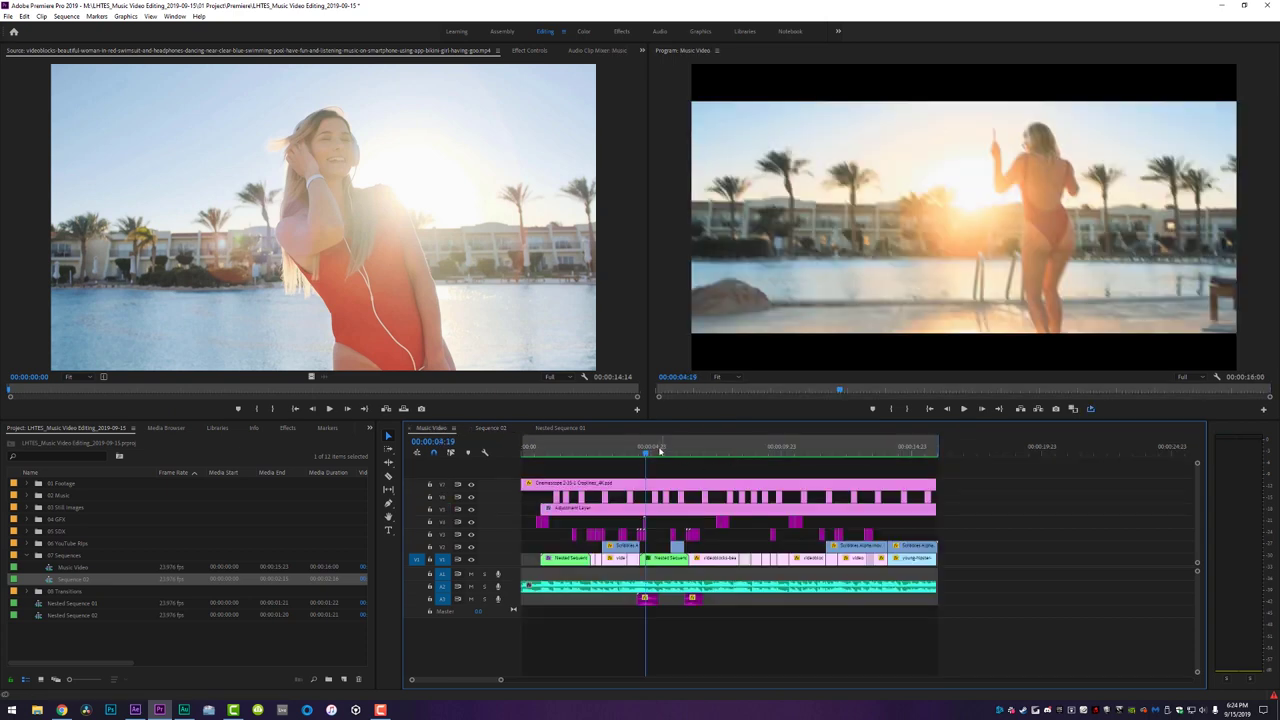
{"action": "double_click", "coordinate": [549, 557]}
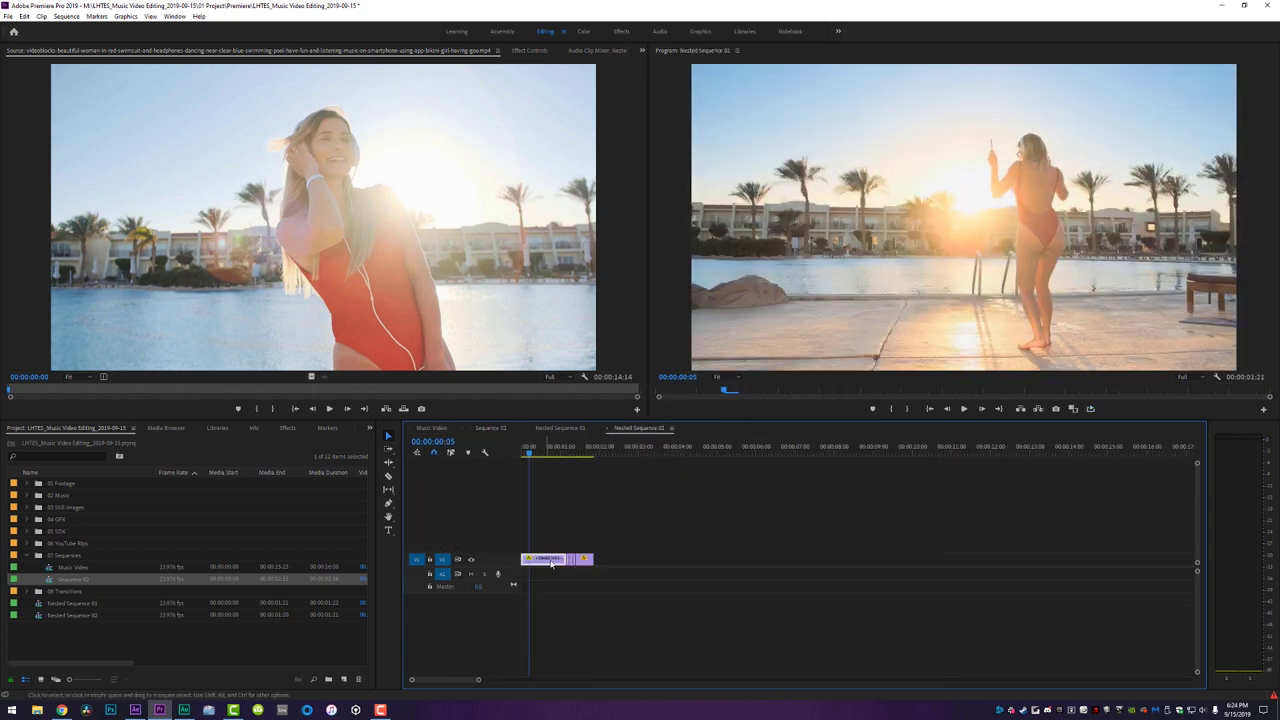
{"action": "double_click", "coordinate": [546, 561]}
{"action": "key", "text": "ctrl+w"}
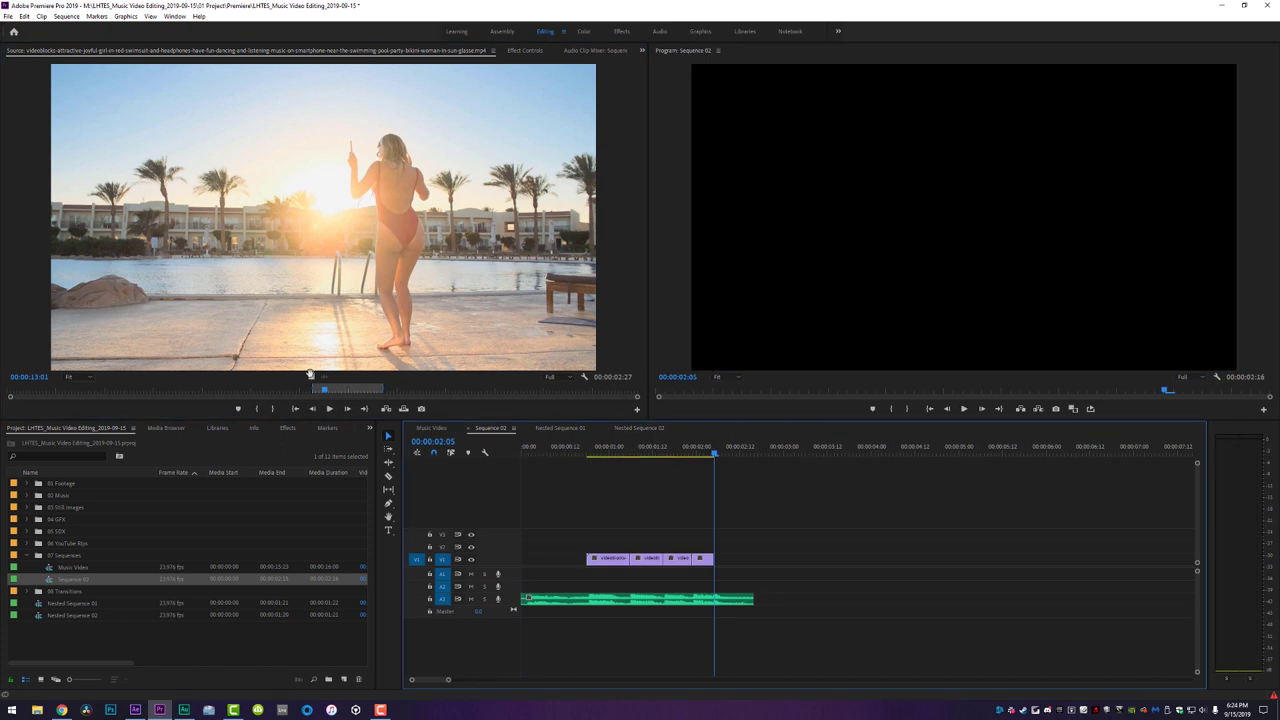
Add the loaded source clip to V1 of Sequence 02 at 00:00:02:05 and play the edit back.
{"action": "left_click_drag", "start_coordinate": [744, 557], "coordinate": [744, 558]}
{"action": "left_click", "coordinate": [590, 452]}
{"action": "key", "text": "space"}
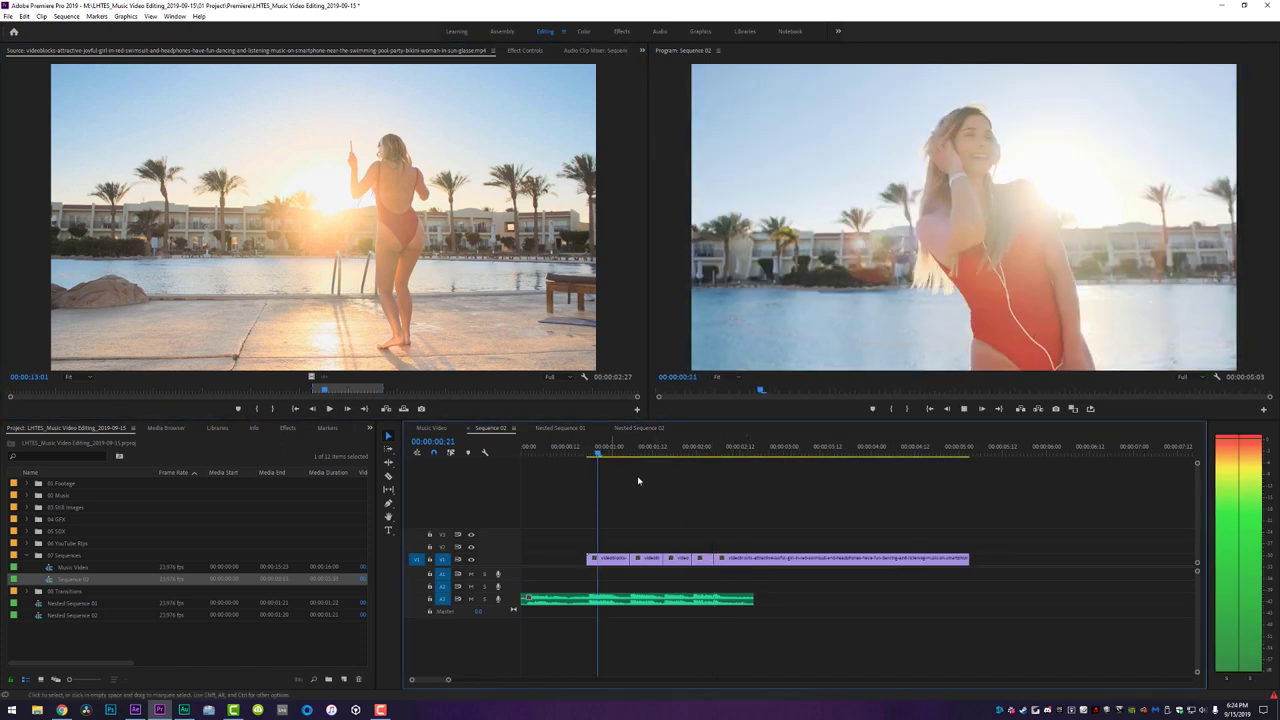
{"action": "key", "text": "space"}
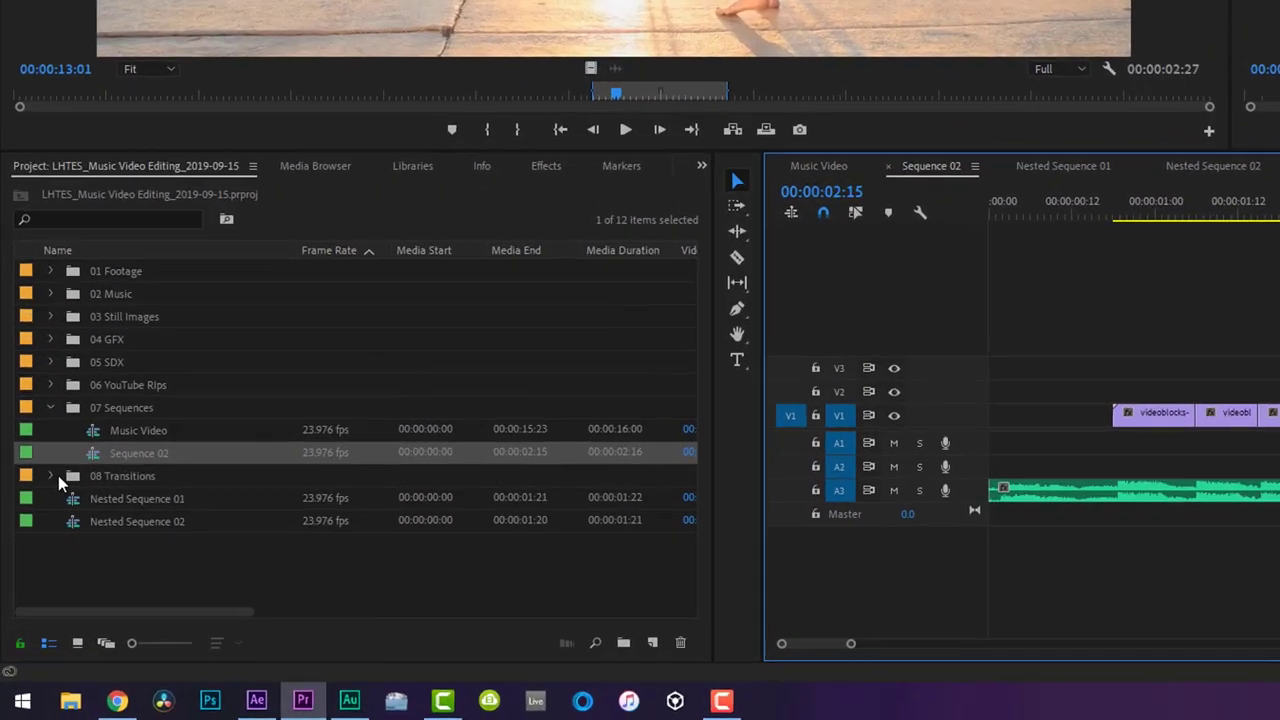
Place the Zoom Hit - Out transition from the ZOOM Hit folder over the cut at 00:00:02:05 and play it back.
{"action": "left_click", "coordinate": [49, 593]}
{"action": "left_click", "coordinate": [55, 458]}
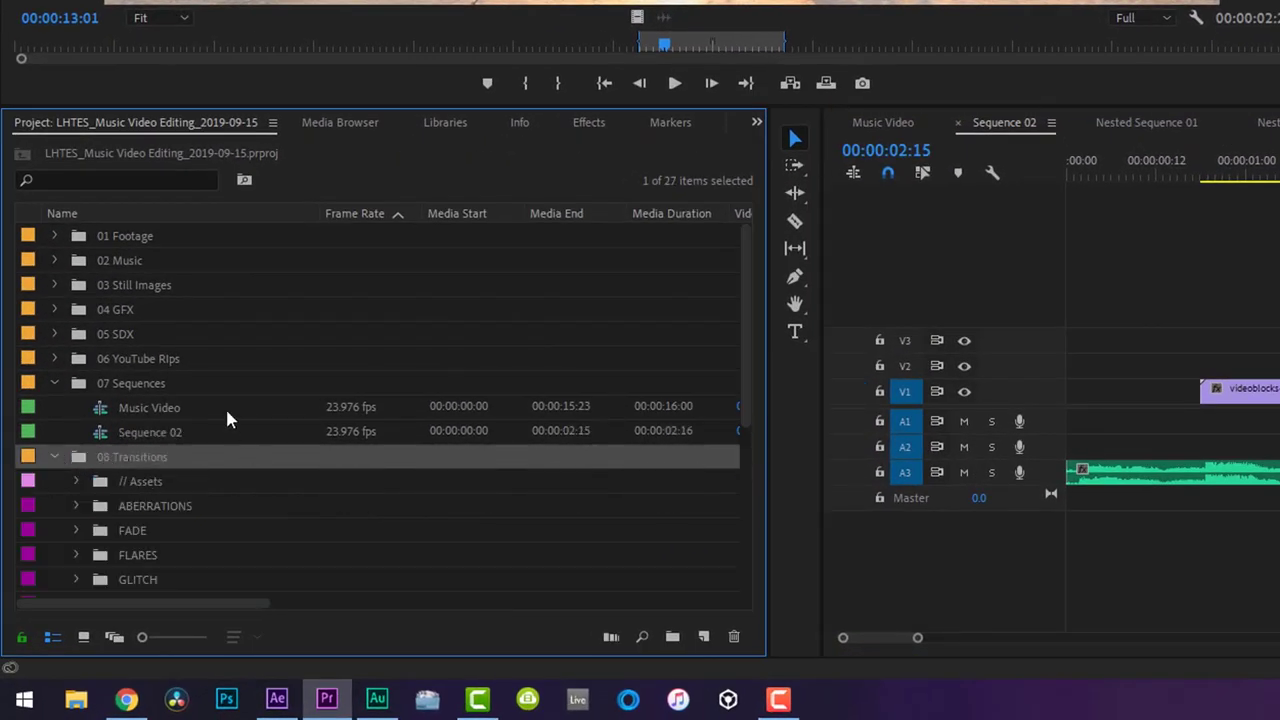
{"action": "scroll", "coordinate": [222, 402], "scroll_direction": "down", "scroll_amount": 5}
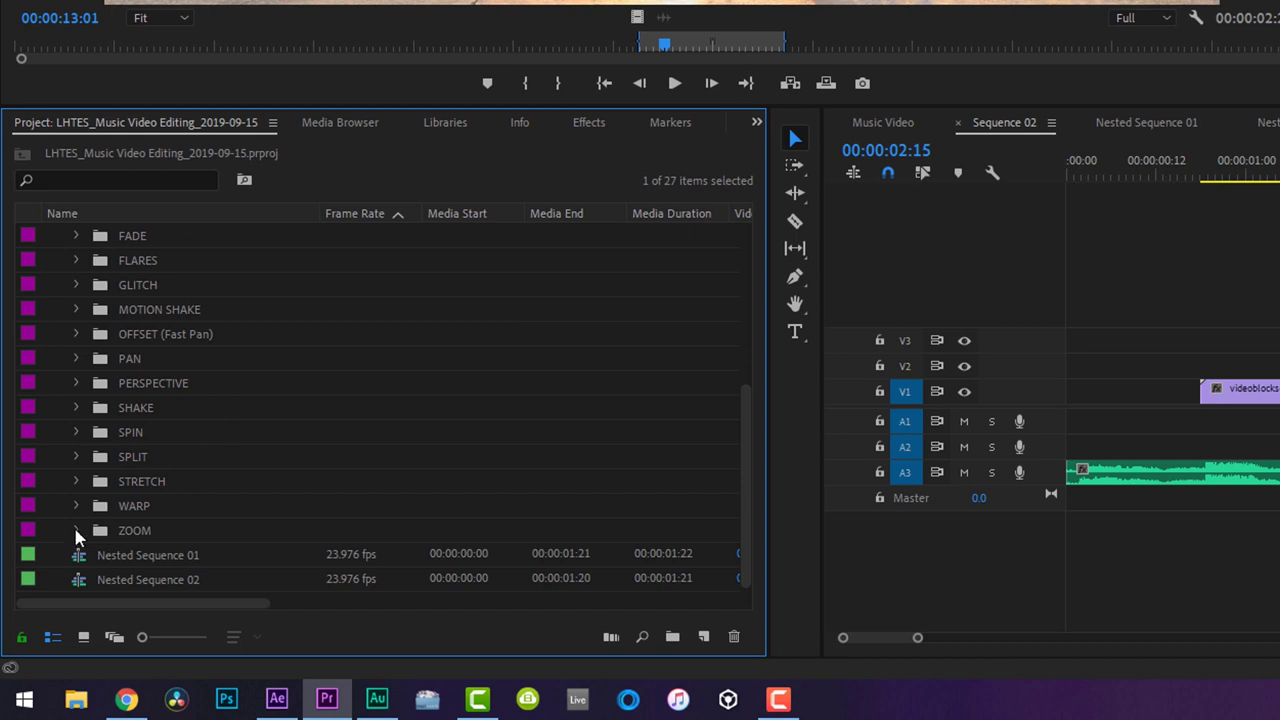
{"action": "left_click", "coordinate": [75, 530]}
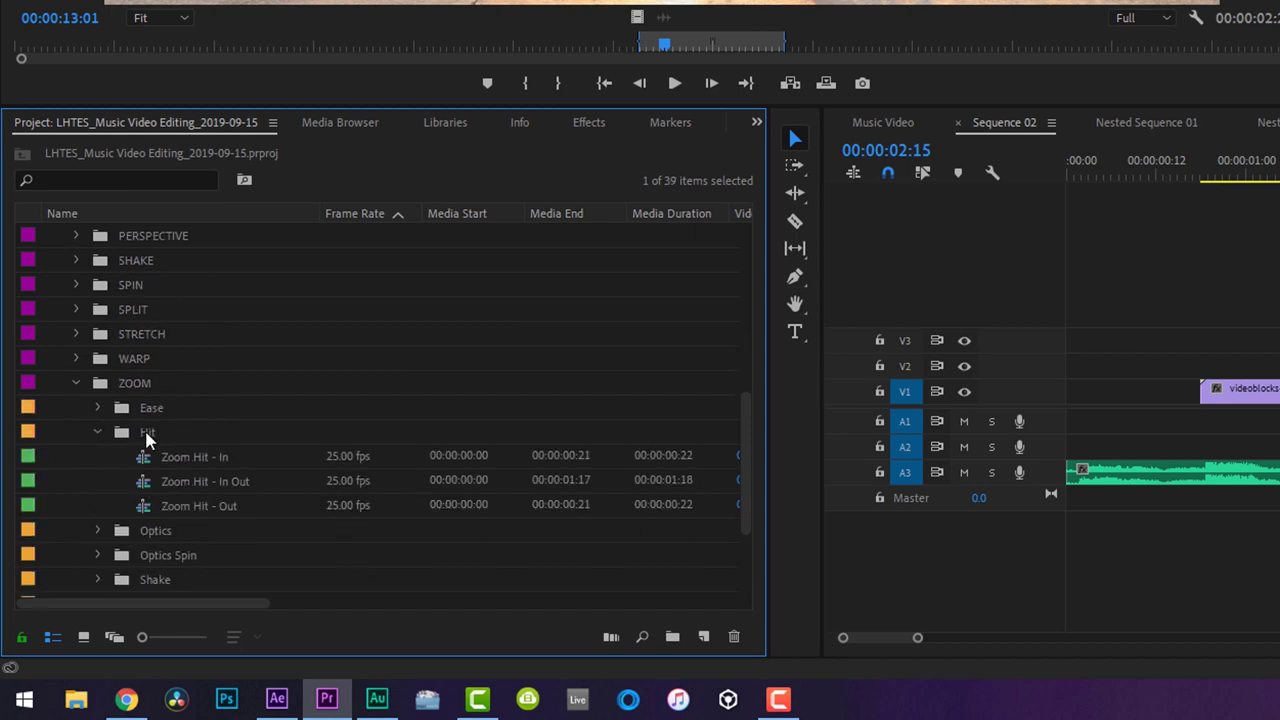
{"action": "left_click", "coordinate": [146, 435]}
{"action": "left_click_drag", "start_coordinate": [190, 506], "coordinate": [1279, 378]}
{"action": "left_click_drag", "start_coordinate": [918, 377], "coordinate": [945, 378]}
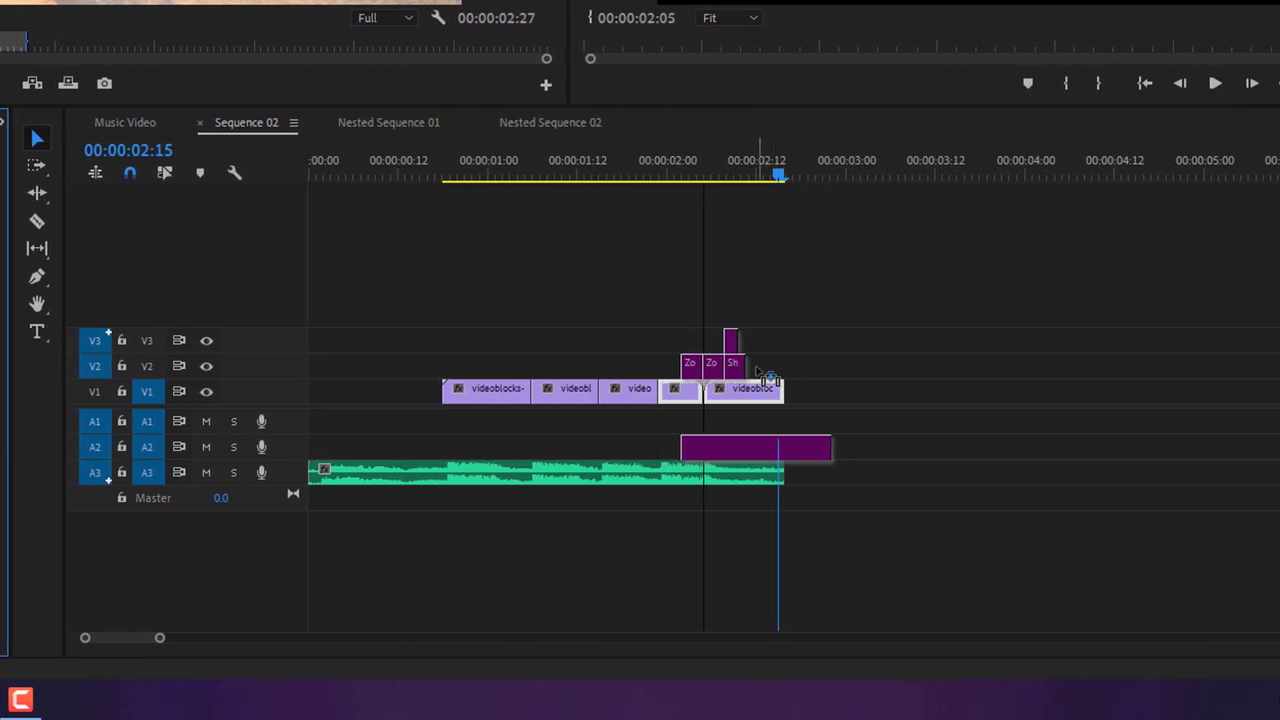
{"action": "left_click_drag", "start_coordinate": [758, 371], "coordinate": [758, 371]}
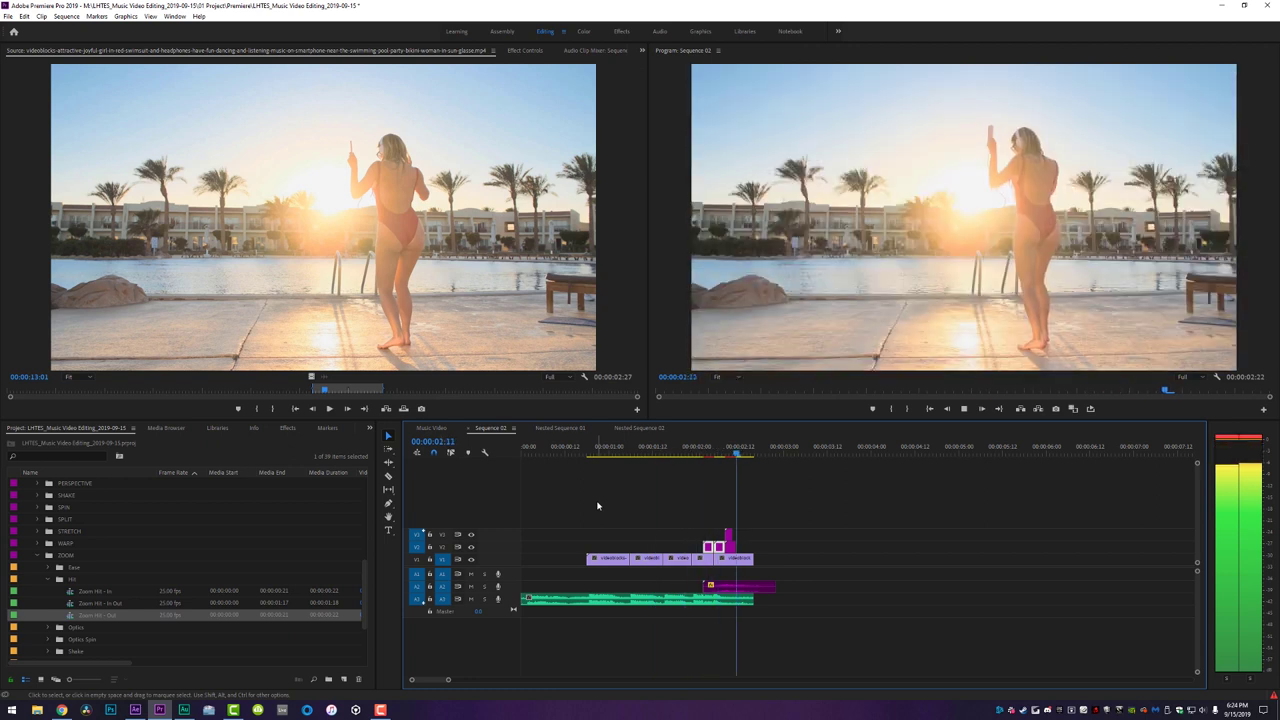
{"action": "left_click", "coordinate": [692, 448]}
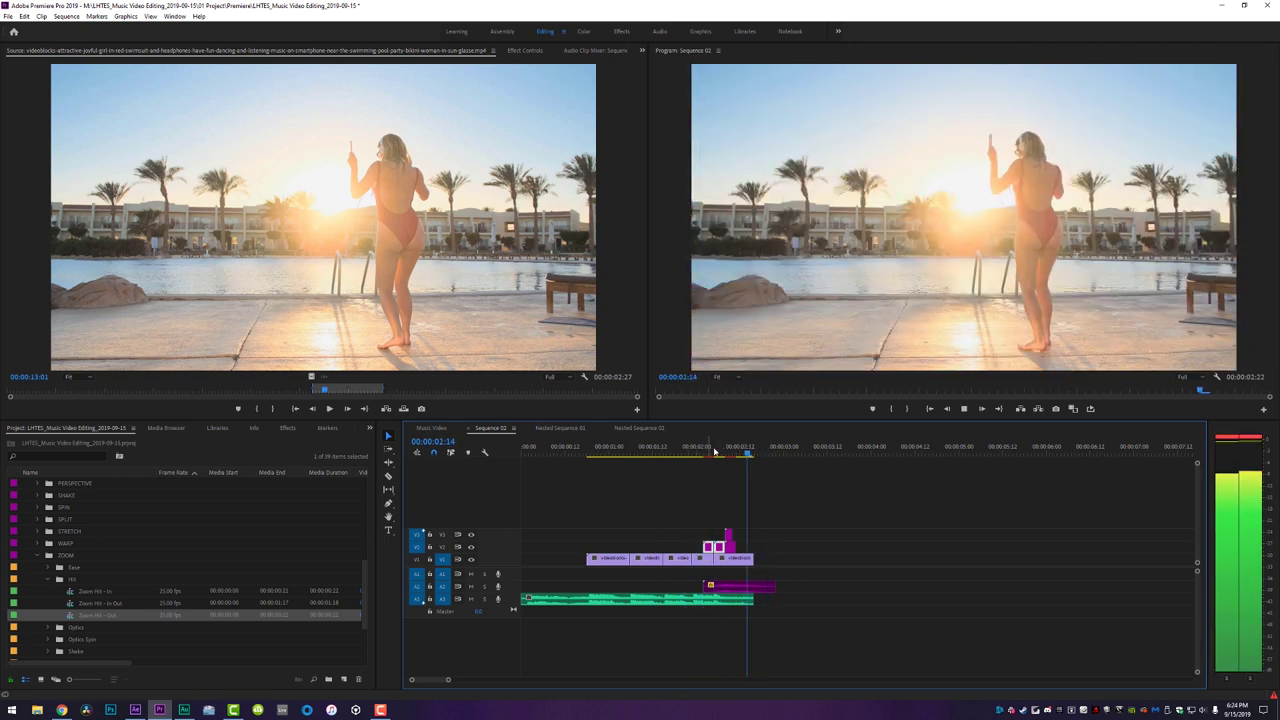
{"action": "left_click", "coordinate": [692, 452]}
{"action": "left_click", "coordinate": [690, 453]}
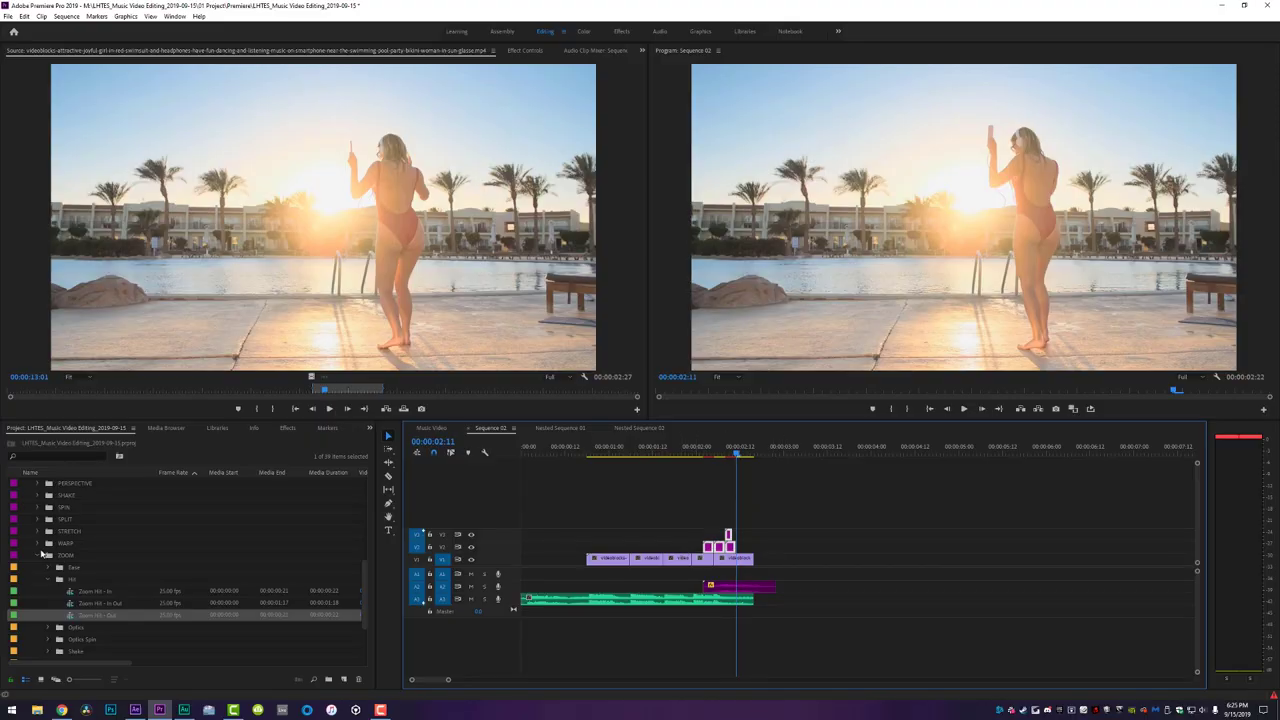
Collapse the ZOOM transitions folder and play Sequence 02 from 00:00:00:18.
{"action": "left_click", "coordinate": [40, 555]}
{"action": "scroll", "coordinate": [106, 571], "scroll_direction": "up", "scroll_amount": 3}
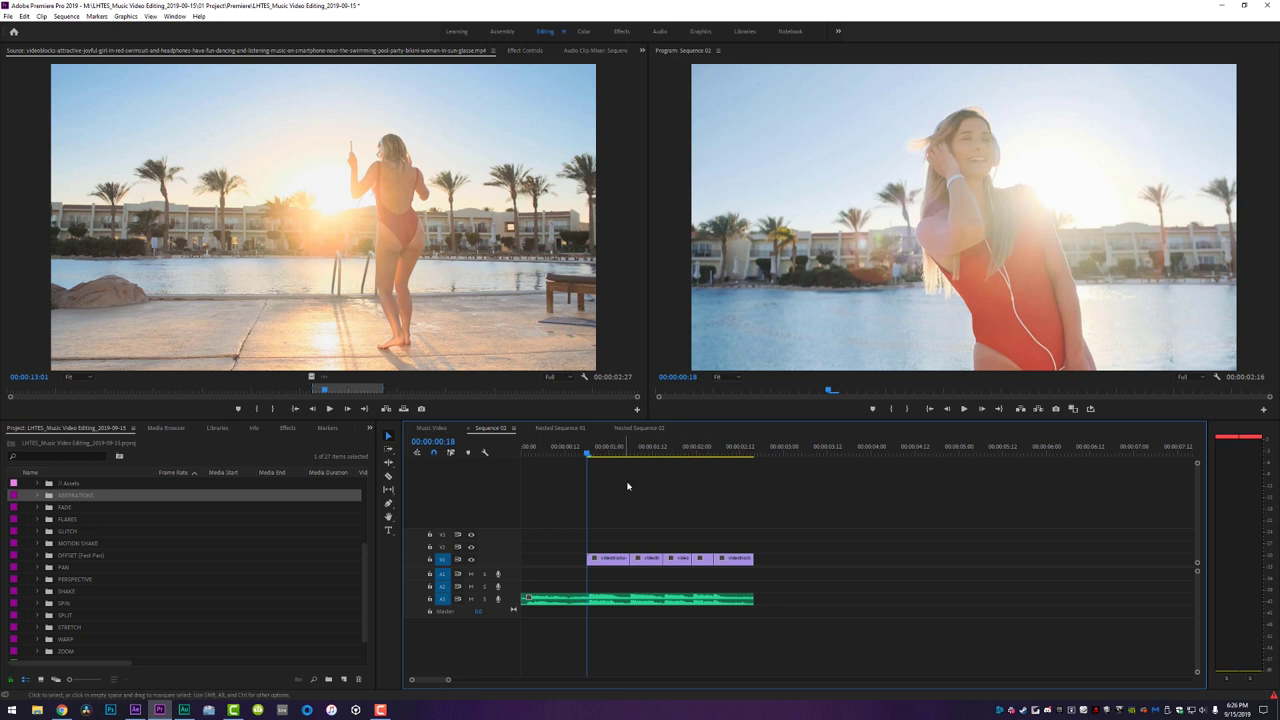
{"action": "key", "text": "space"}
{"action": "key", "text": "space"}
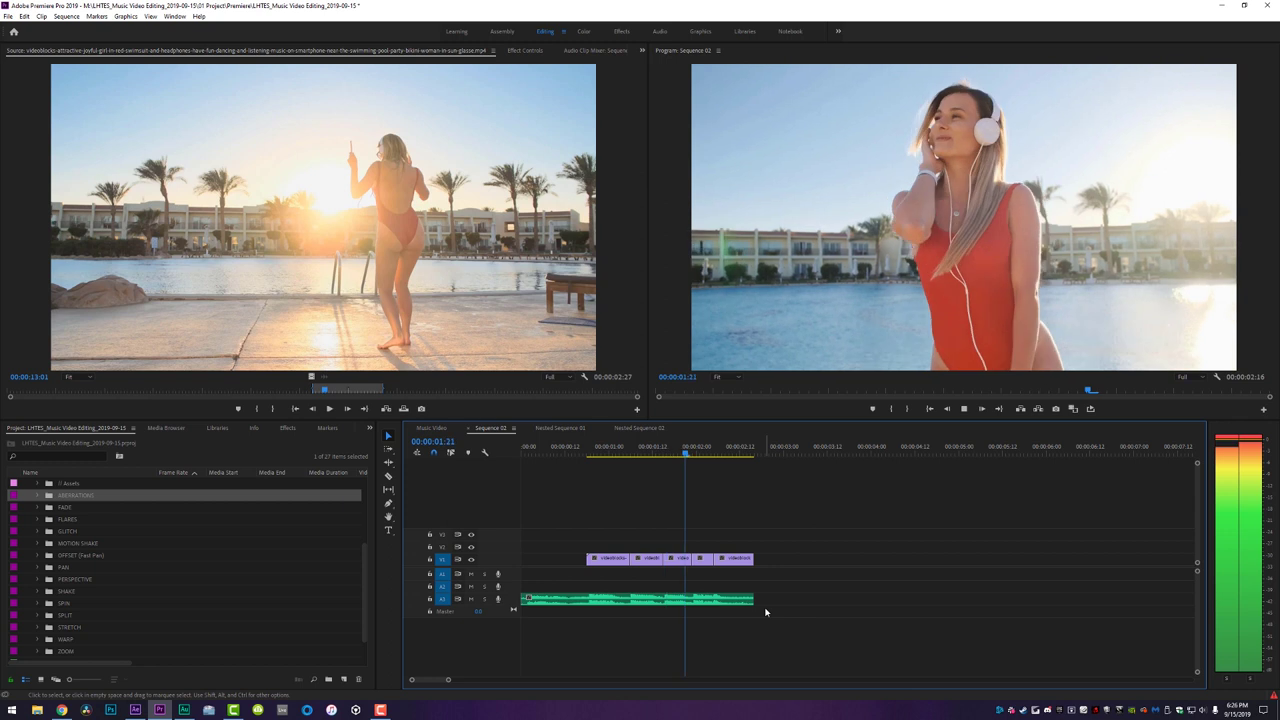
{"action": "key", "text": "space"}
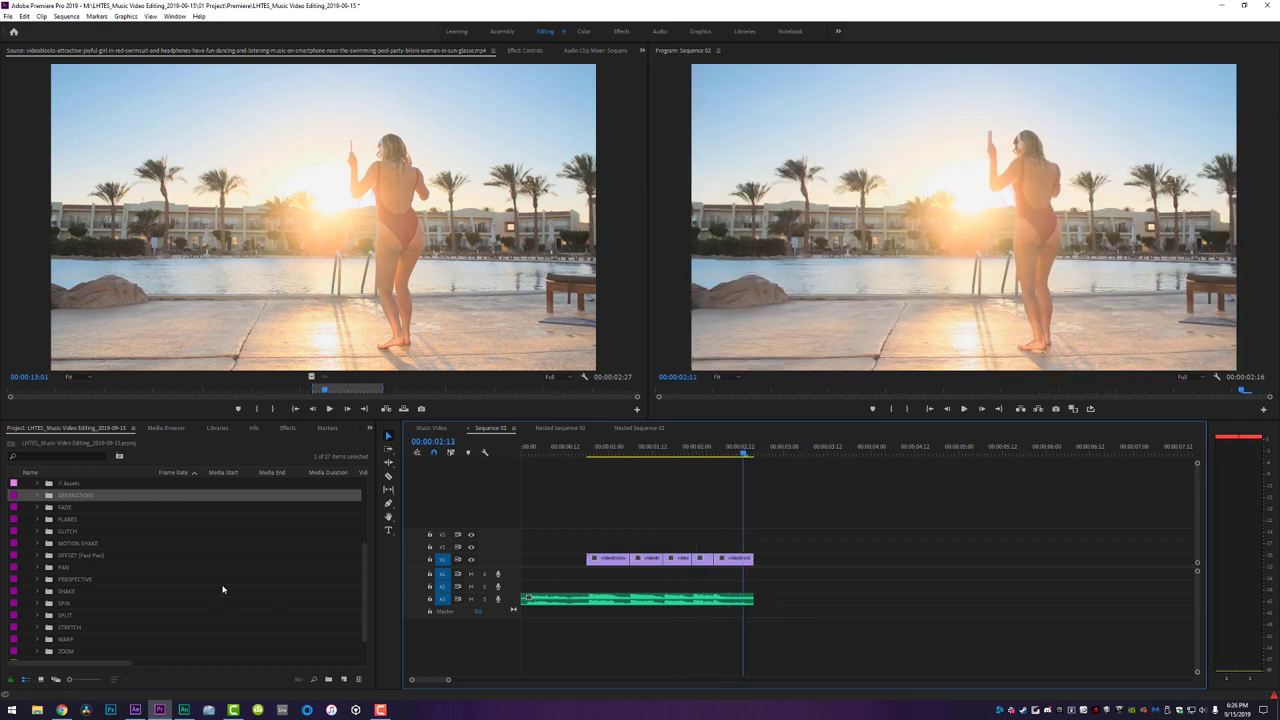
Create a 1920 x 1080, 23.976 fps adjustment layer and place it on V2 above the second clip, starting at 00:00:01:06.
{"action": "left_click", "coordinate": [57, 519]}
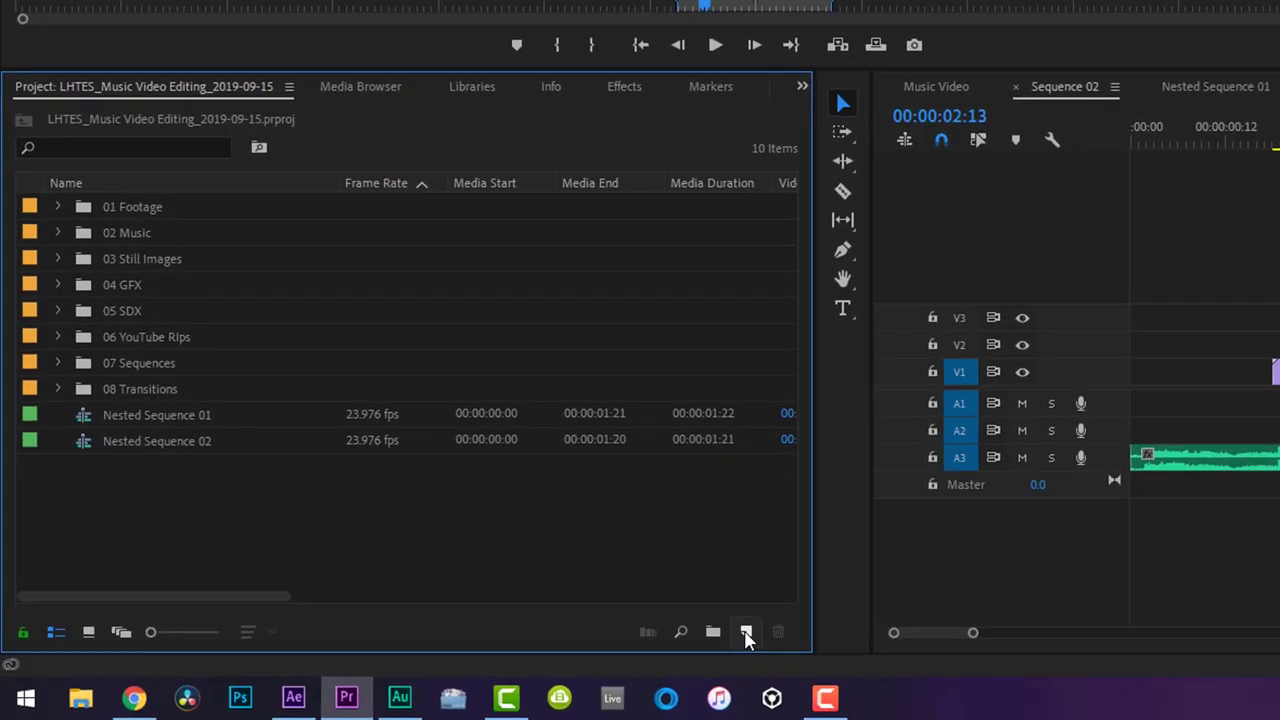
{"action": "left_click", "coordinate": [344, 679]}
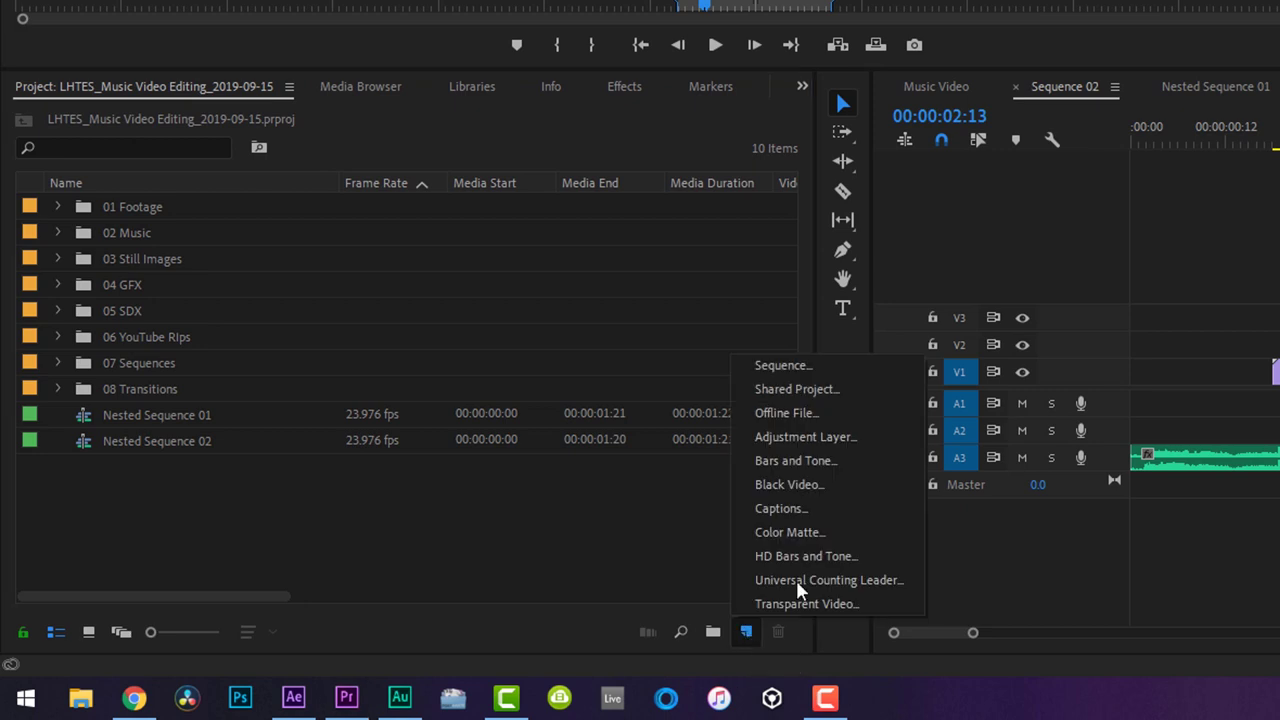
{"action": "left_click", "coordinate": [819, 438]}
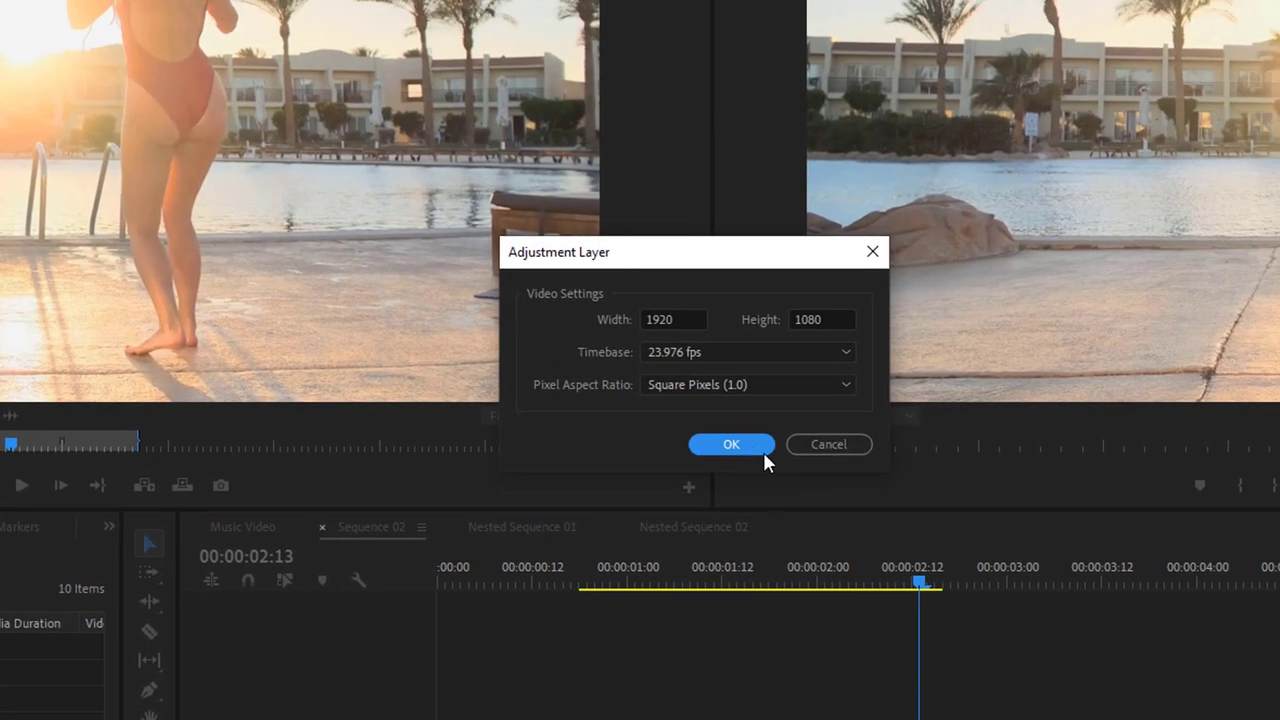
{"action": "left_click", "coordinate": [1122, 195]}
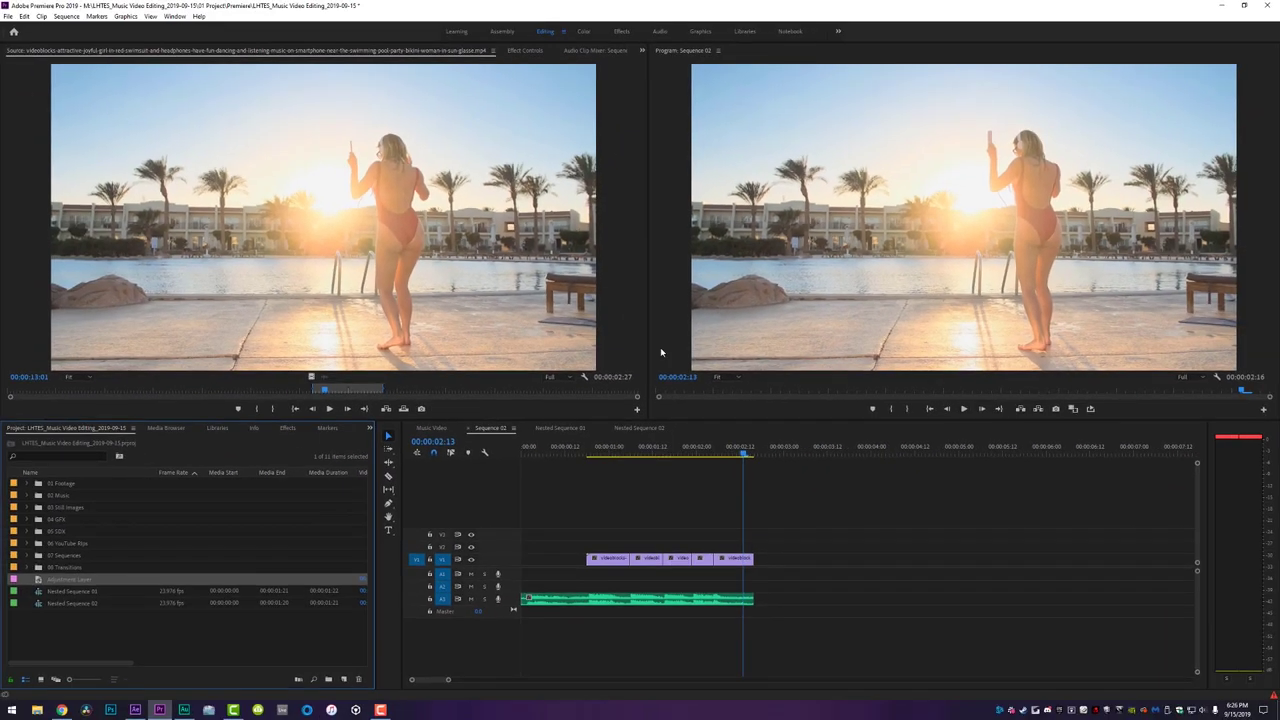
{"action": "left_click_drag", "start_coordinate": [62, 582], "coordinate": [637, 546]}
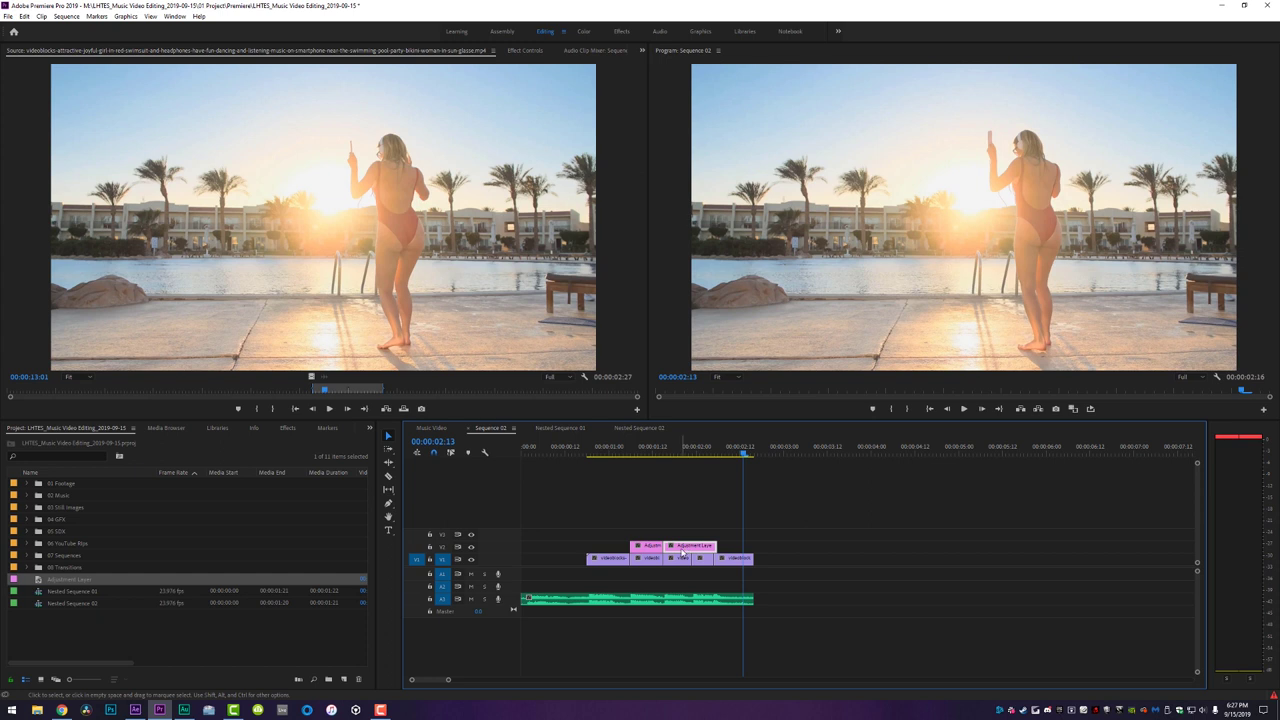
Find the Levels video effect and apply it to the adjustment layer above the second clip.
{"action": "left_click", "coordinate": [631, 452]}
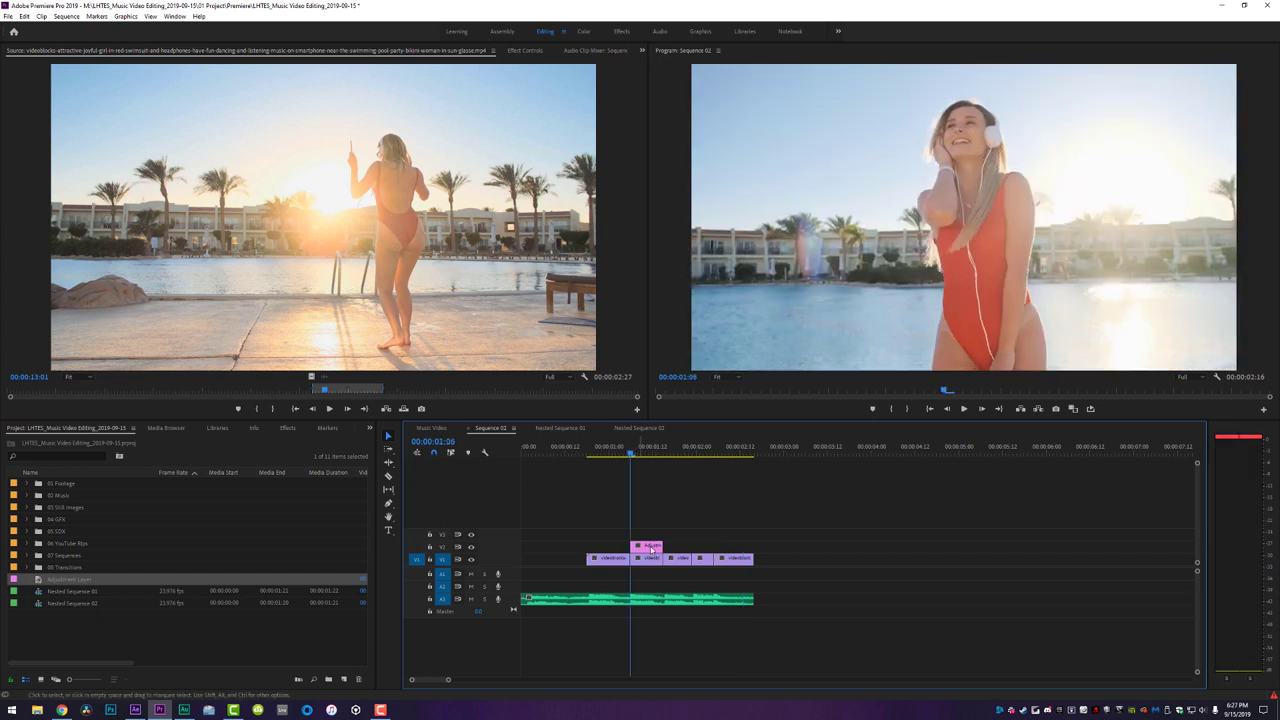
{"action": "left_click", "coordinate": [288, 430]}
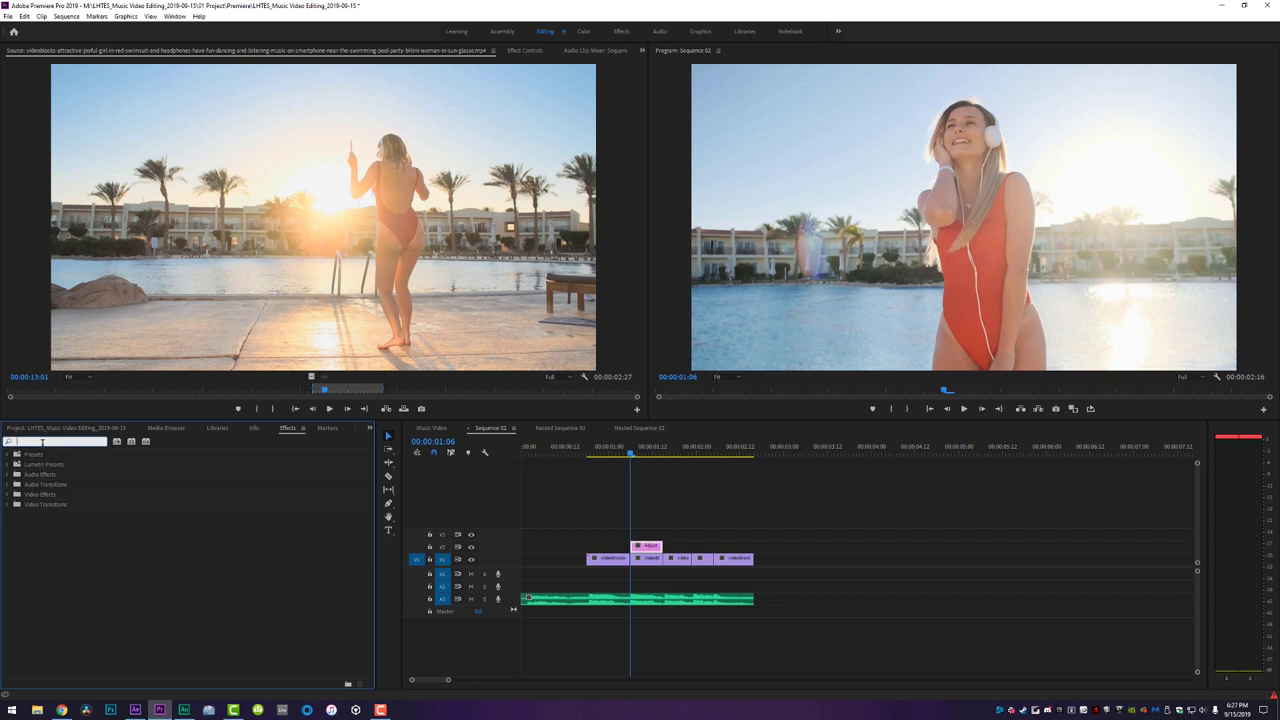
{"action": "type", "text": "levels"}
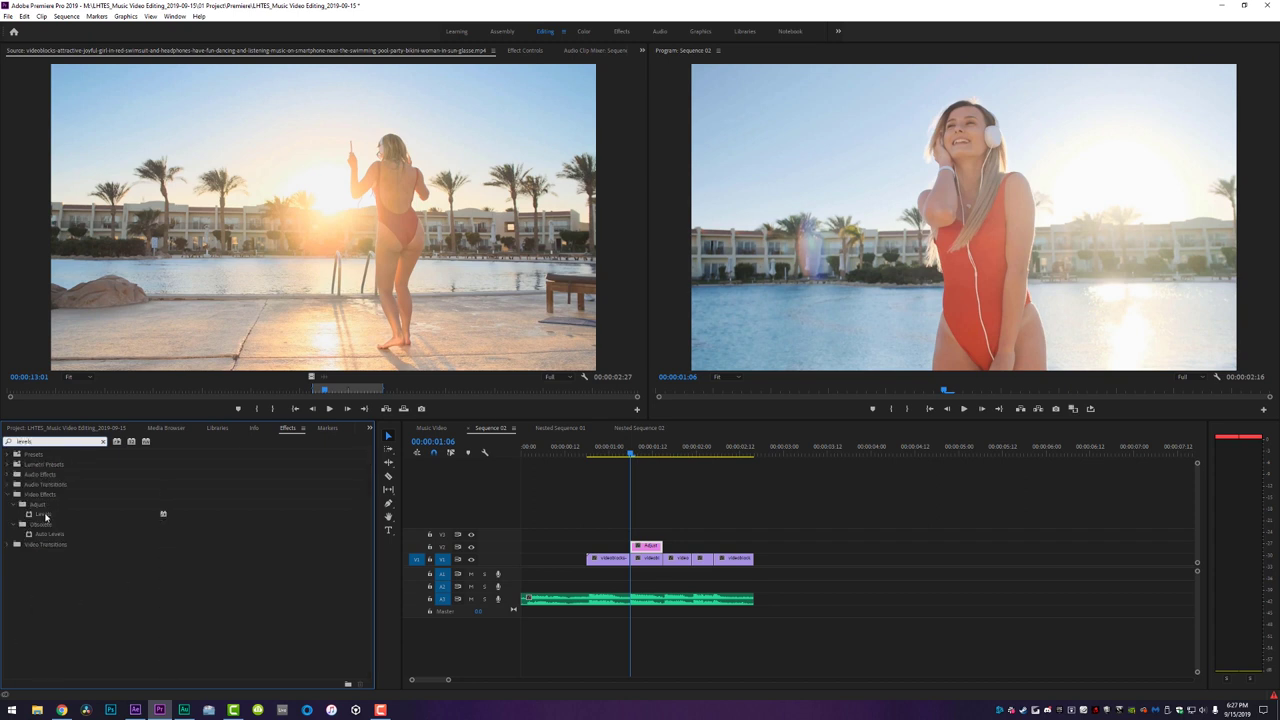
{"action": "left_click", "coordinate": [45, 515]}
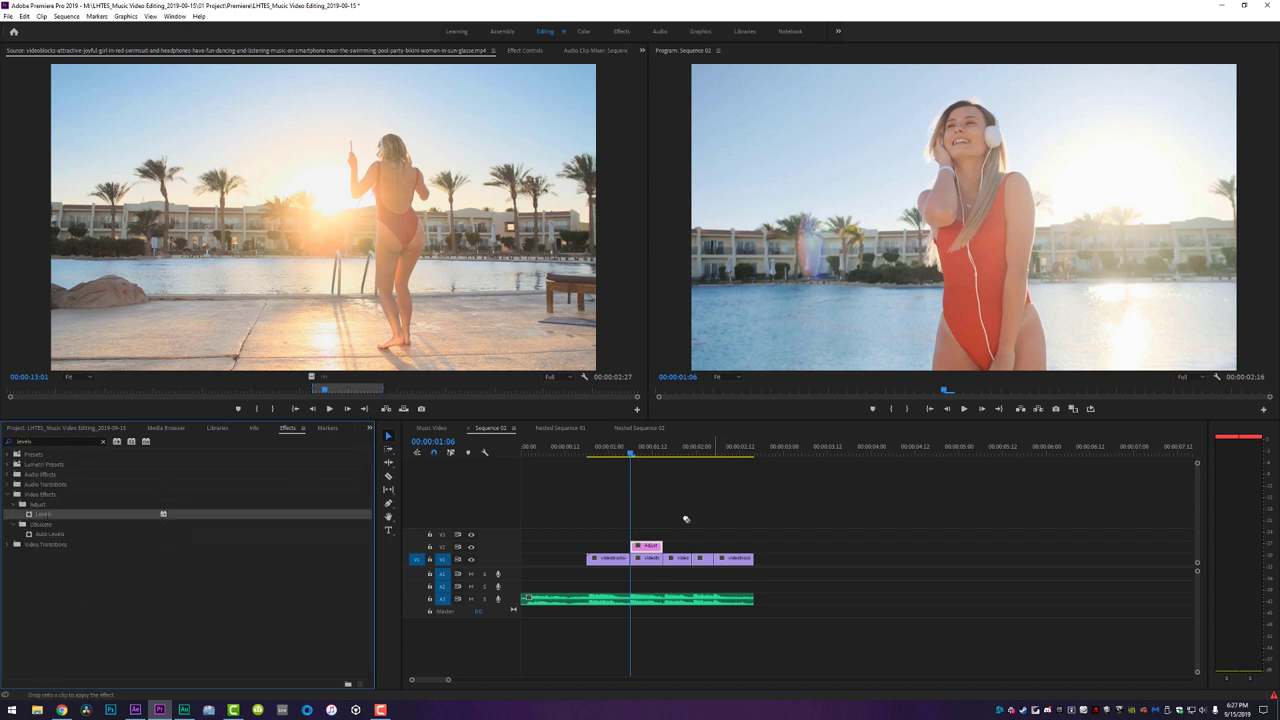
{"action": "left_click", "coordinate": [650, 549]}
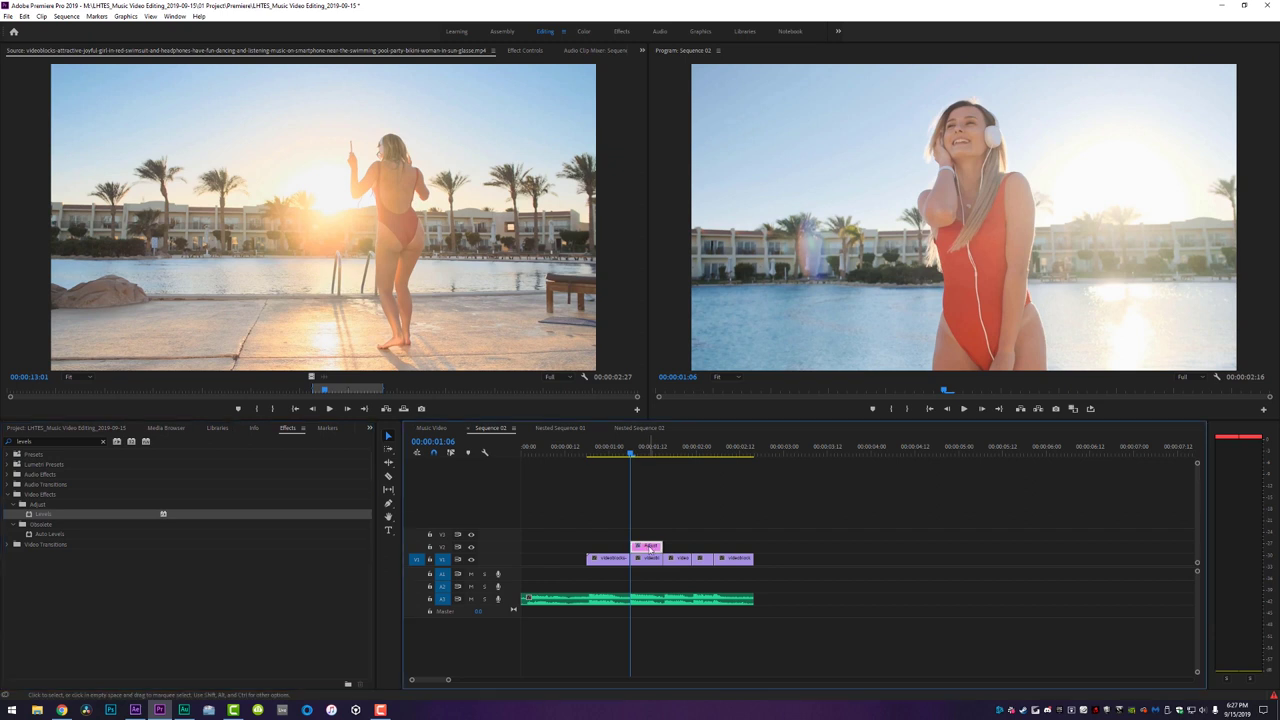
Animate the adjustment layer's RGB White Input Level from about 148 at 00:00:01:06 to 255 at 00:00:01:11 and play it.
{"action": "left_click", "coordinate": [524, 50]}
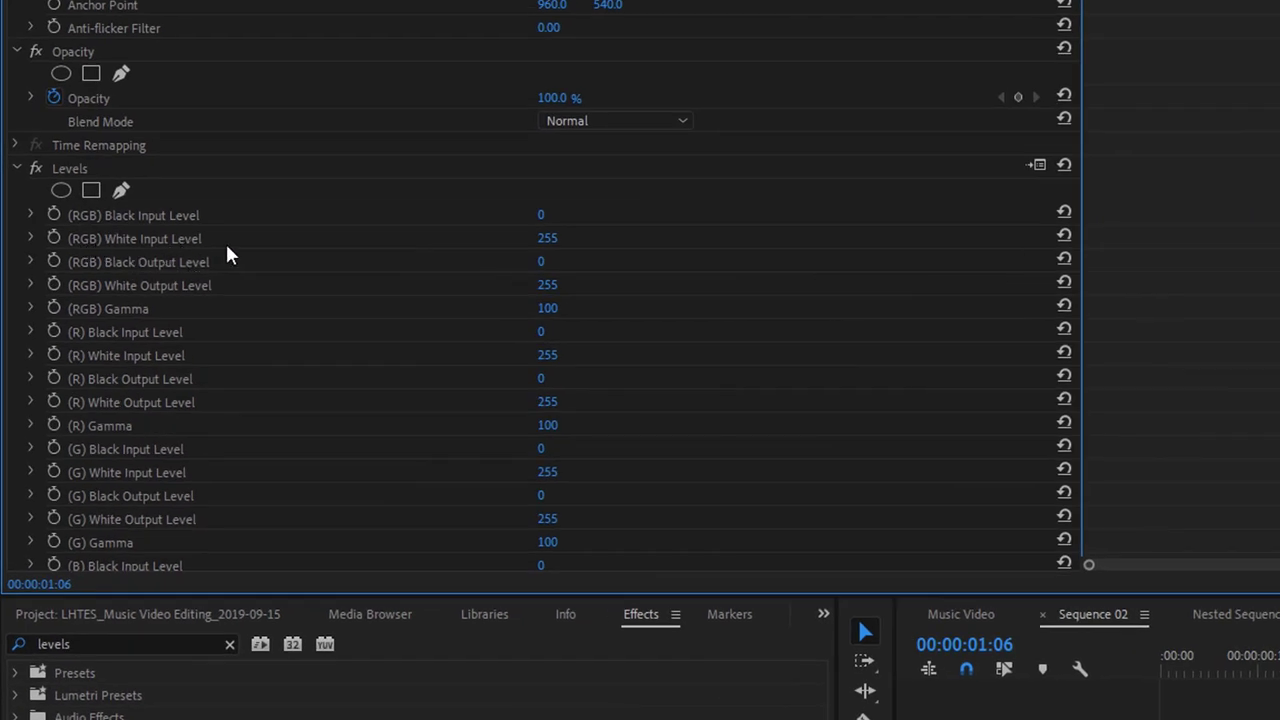
{"action": "left_click", "coordinate": [53, 238]}
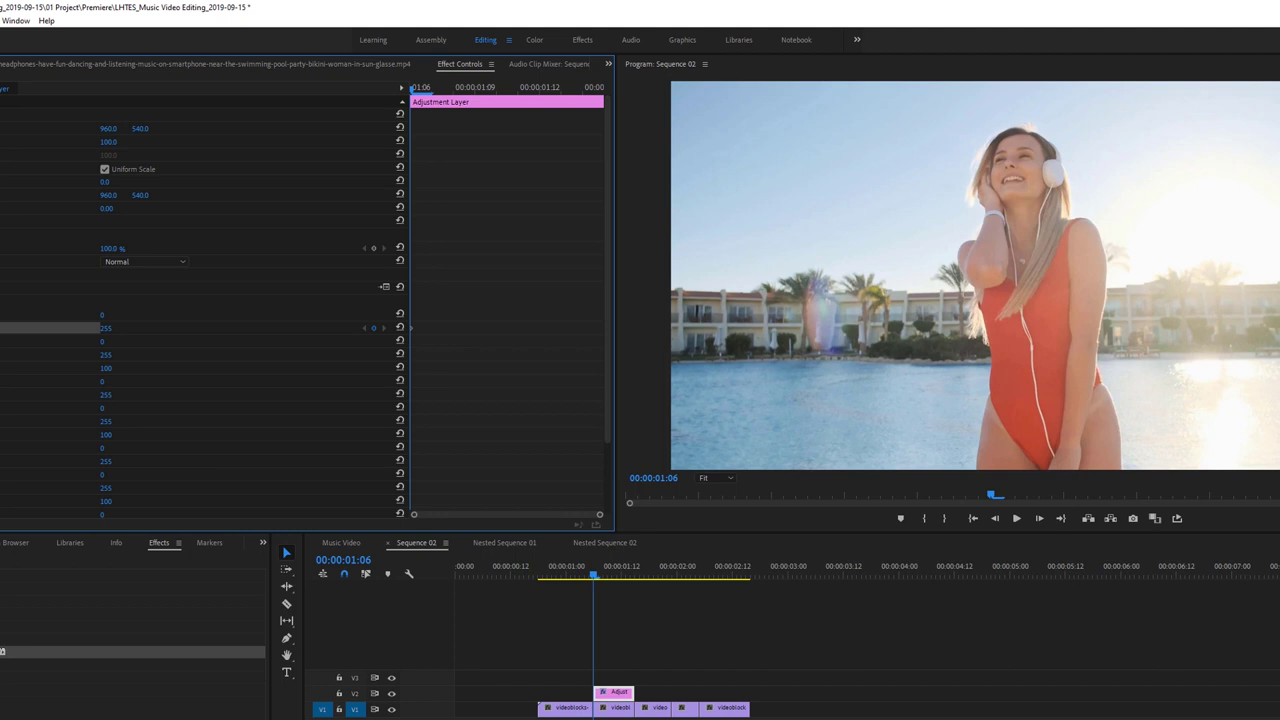
{"action": "left_click_drag", "start_coordinate": [105, 328], "coordinate": [91, 328]}
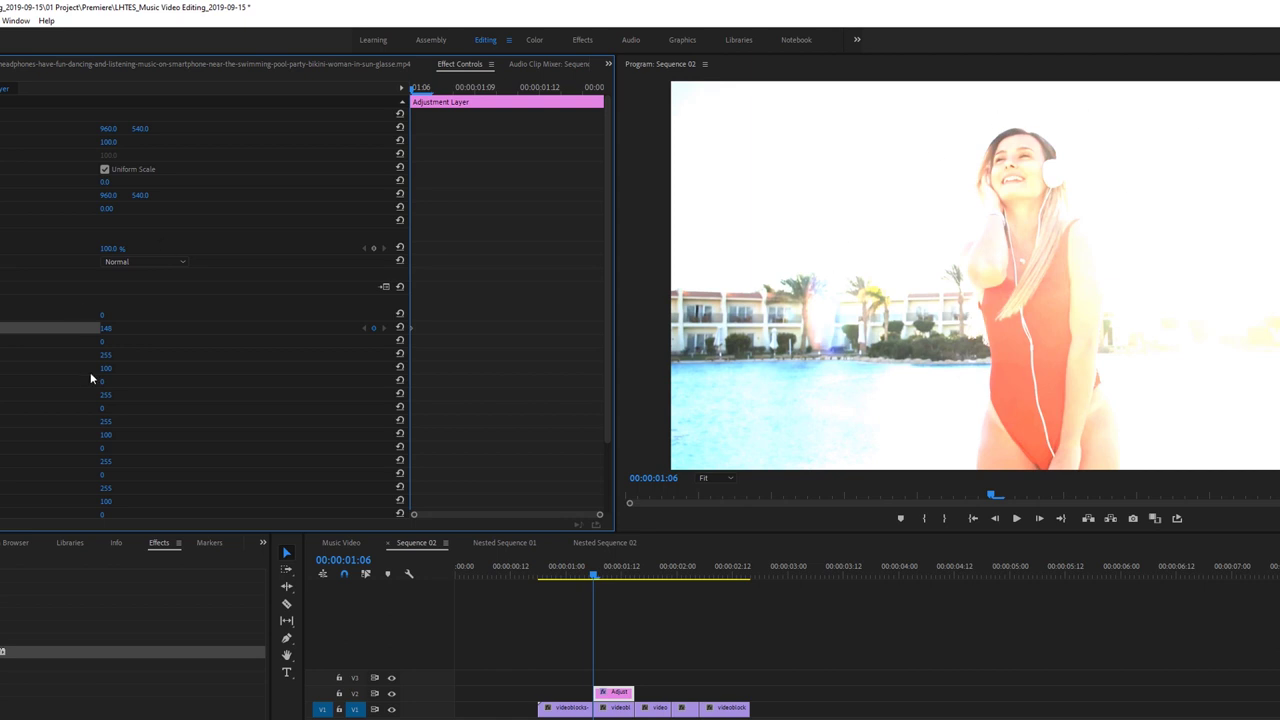
{"action": "left_click_drag", "start_coordinate": [105, 328], "coordinate": [160, 328]}
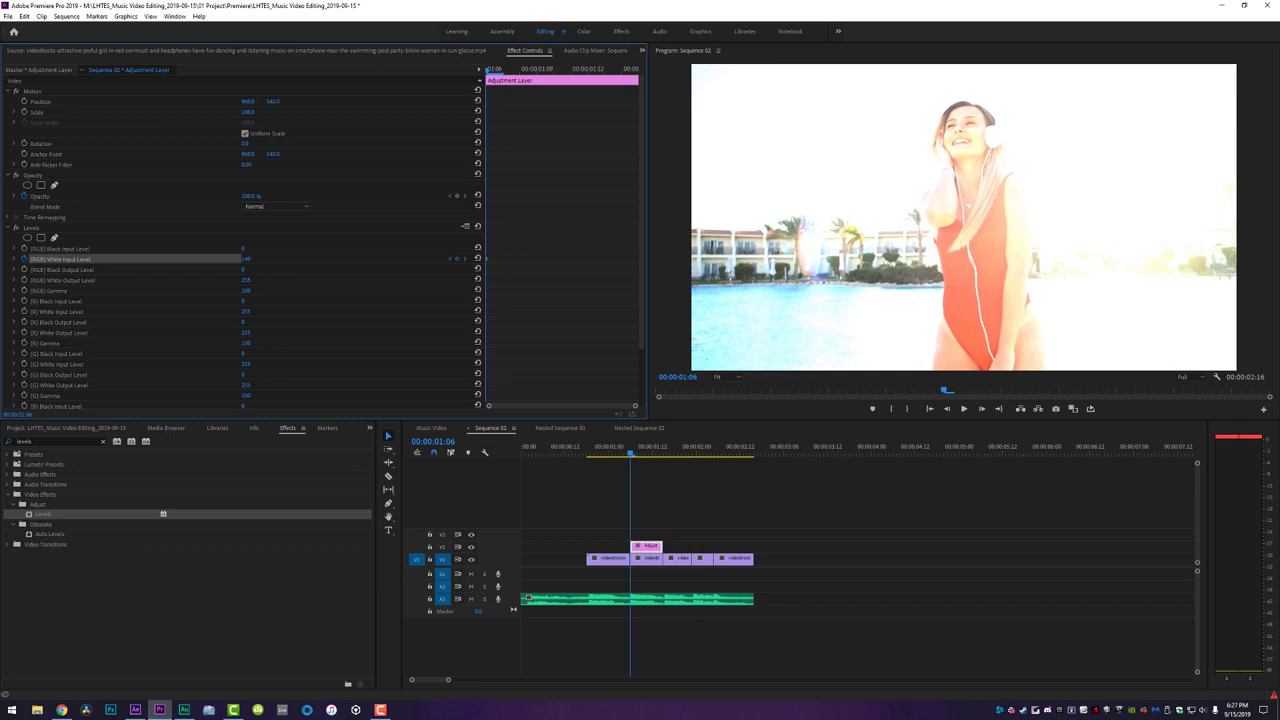
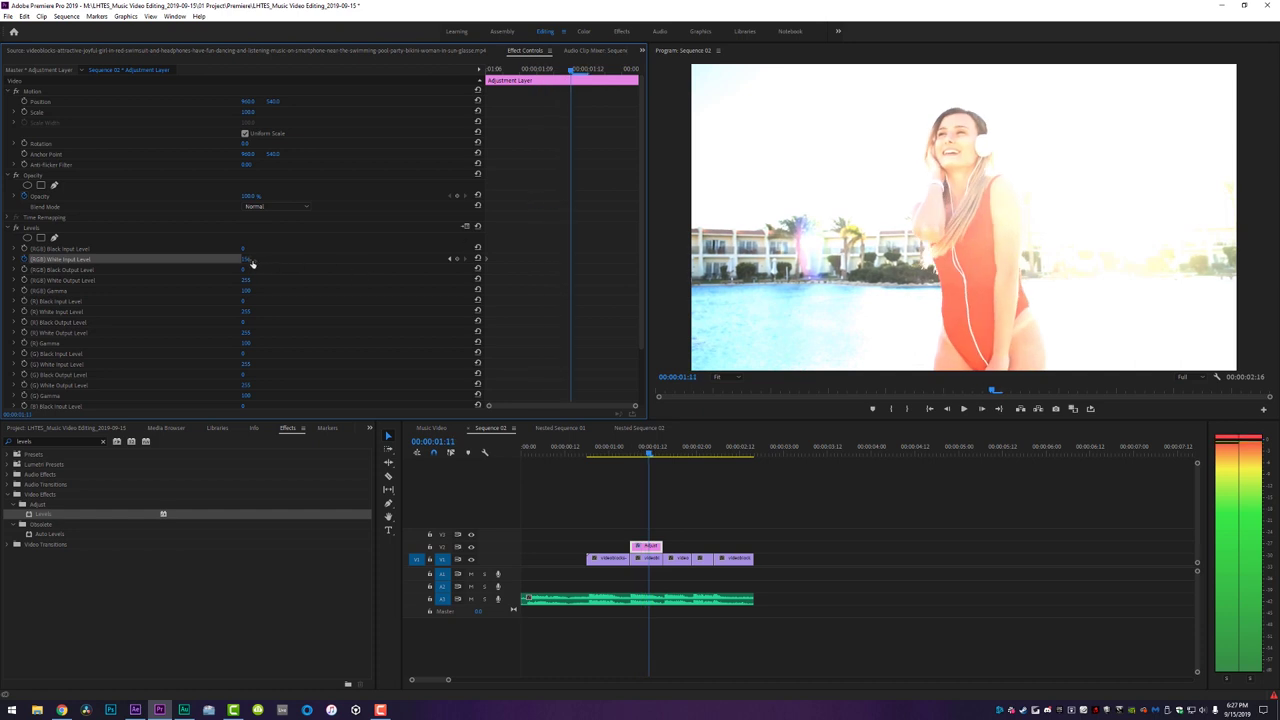
{"action": "key", "text": "ctrl+z"}
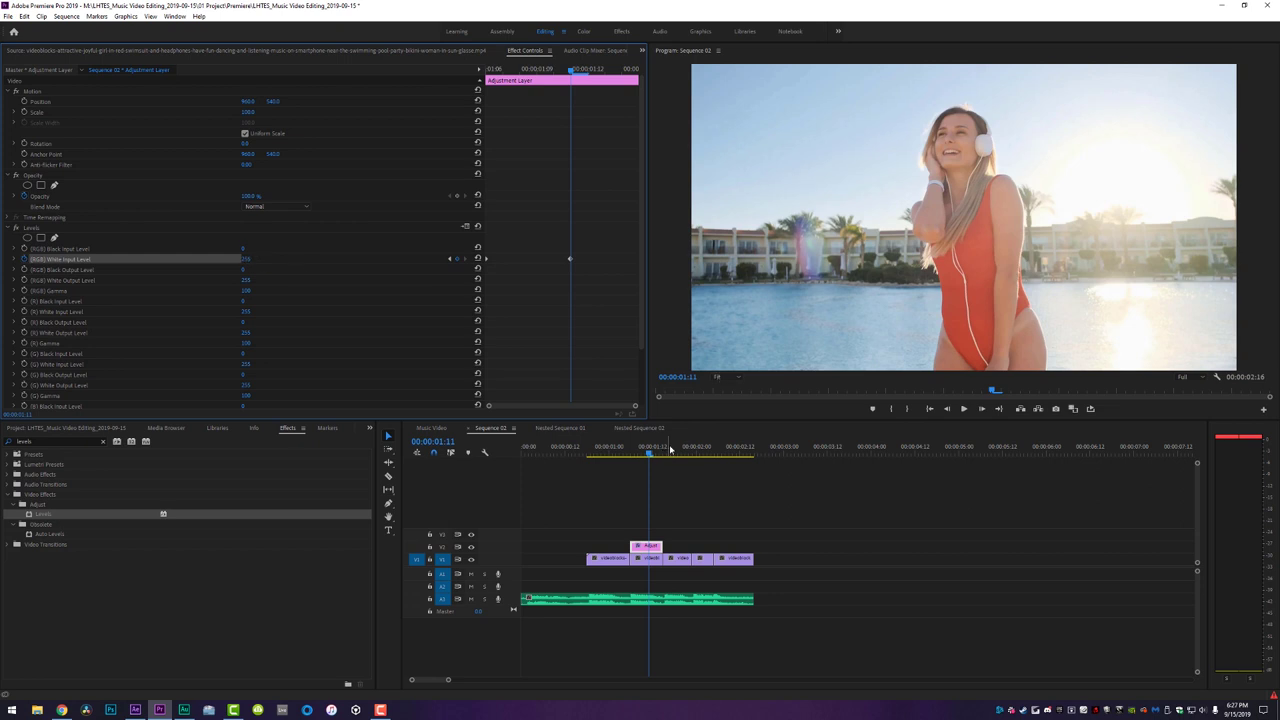
{"action": "key", "text": "space"}
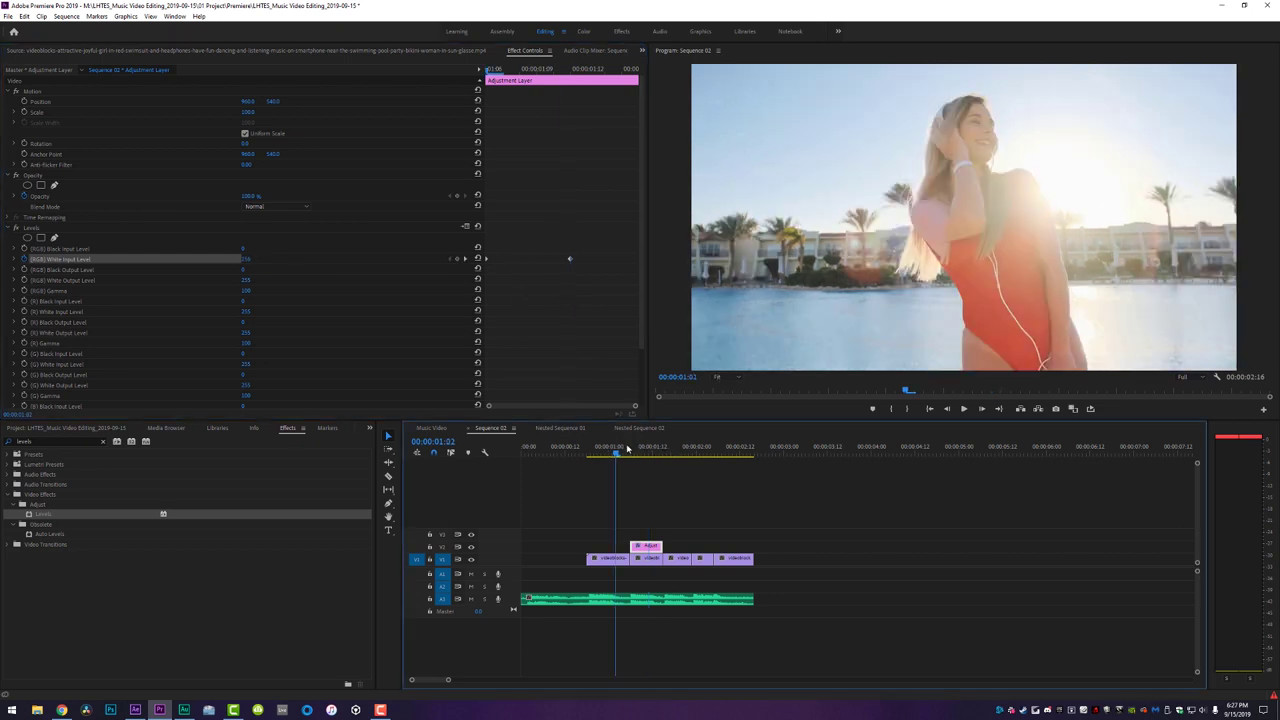
Copy the animated adjustment layer onto V2 above the third clip and play the flash effect.
{"action": "left_click_drag", "start_coordinate": [651, 548], "coordinate": [686, 548]}
{"action": "left_click", "coordinate": [641, 453]}
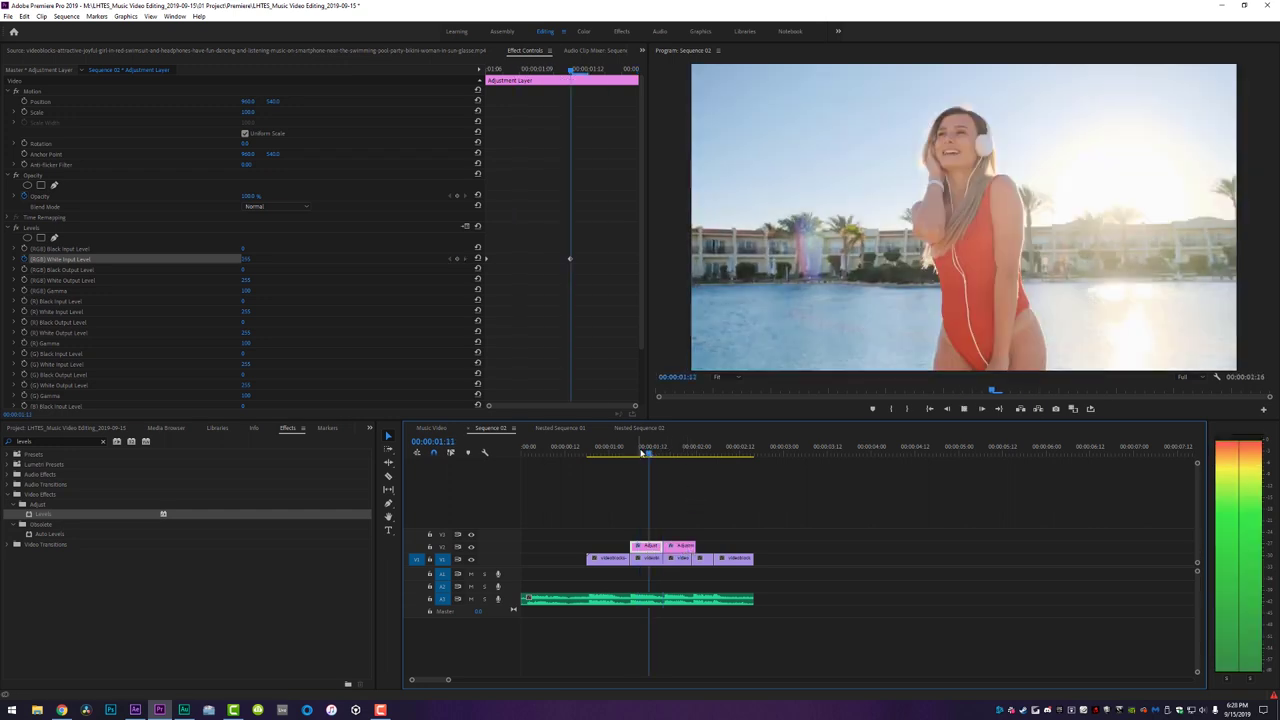
Copy the animated adjustment layer onto V2 above the last clip, starting at 00:00:02:05, and play the flash effects.
{"action": "key", "text": "space"}
{"action": "left_click", "coordinate": [684, 551]}
{"action": "left_click_drag", "start_coordinate": [684, 551], "coordinate": [743, 563]}
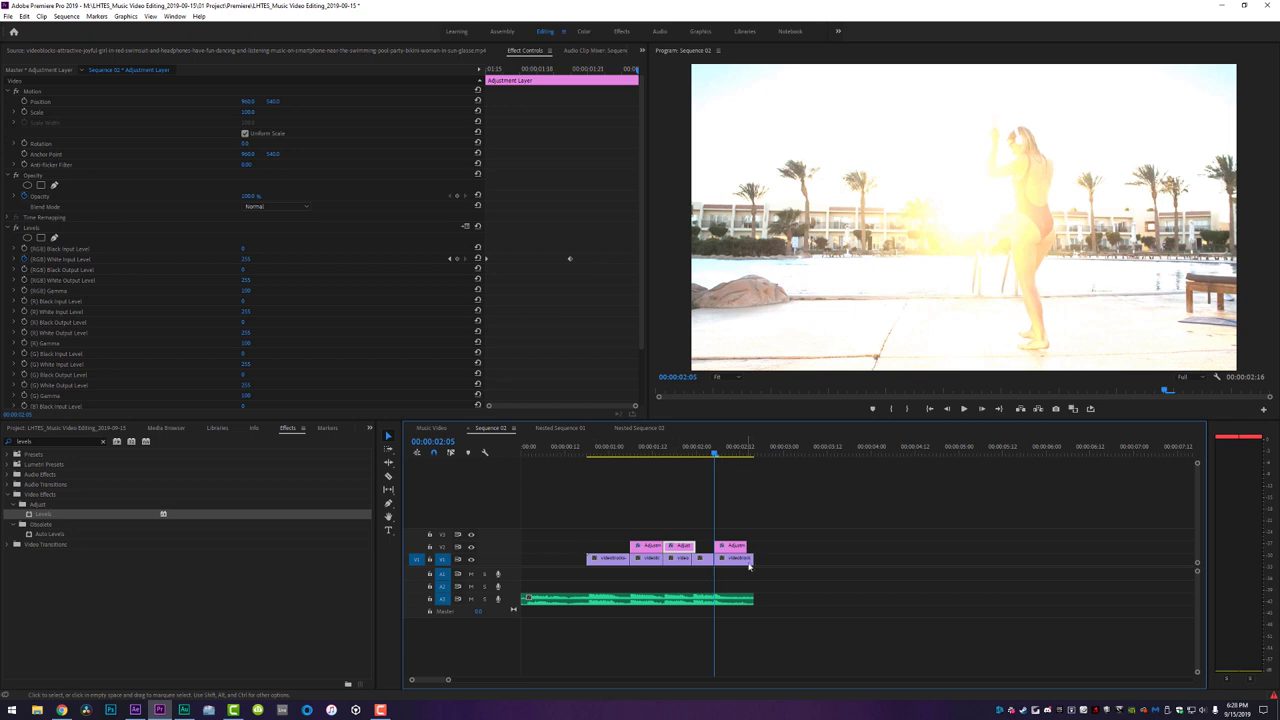
{"action": "left_click", "coordinate": [682, 548], "text": "shift"}
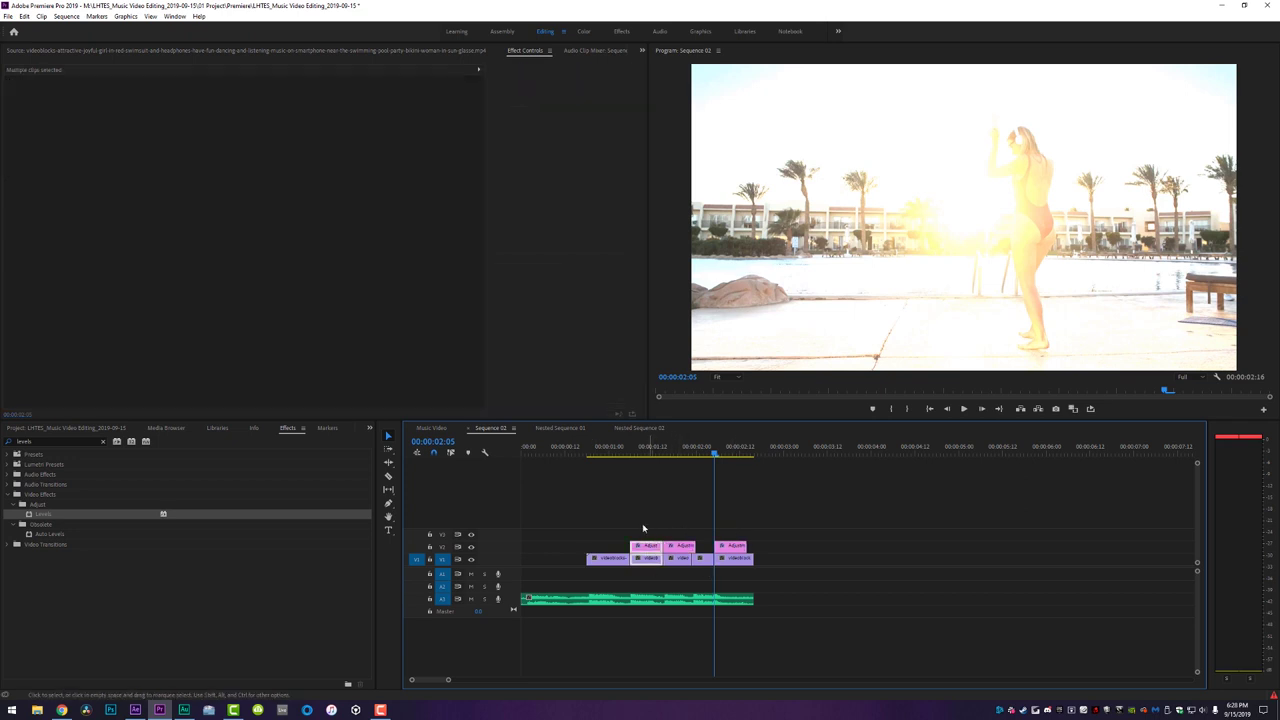
{"action": "key", "text": "Home"}
{"action": "key", "text": "space"}
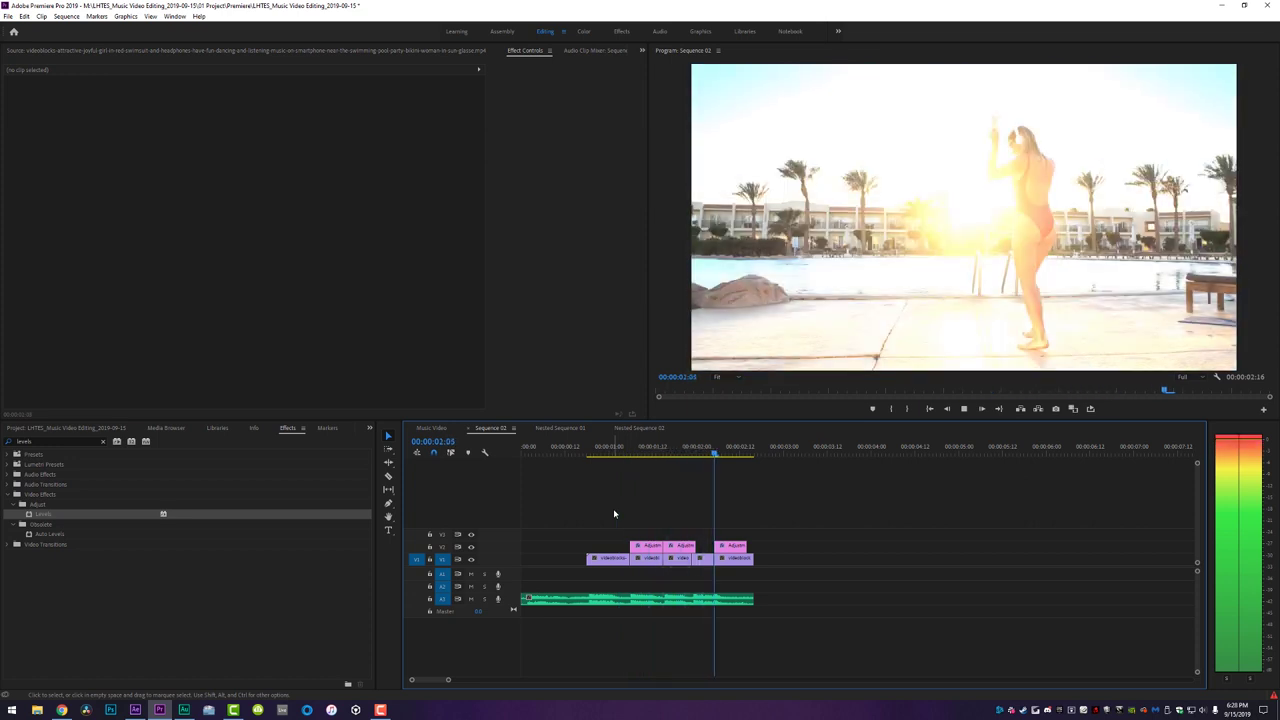
{"action": "left_click", "coordinate": [614, 453]}
{"action": "key", "text": "space"}
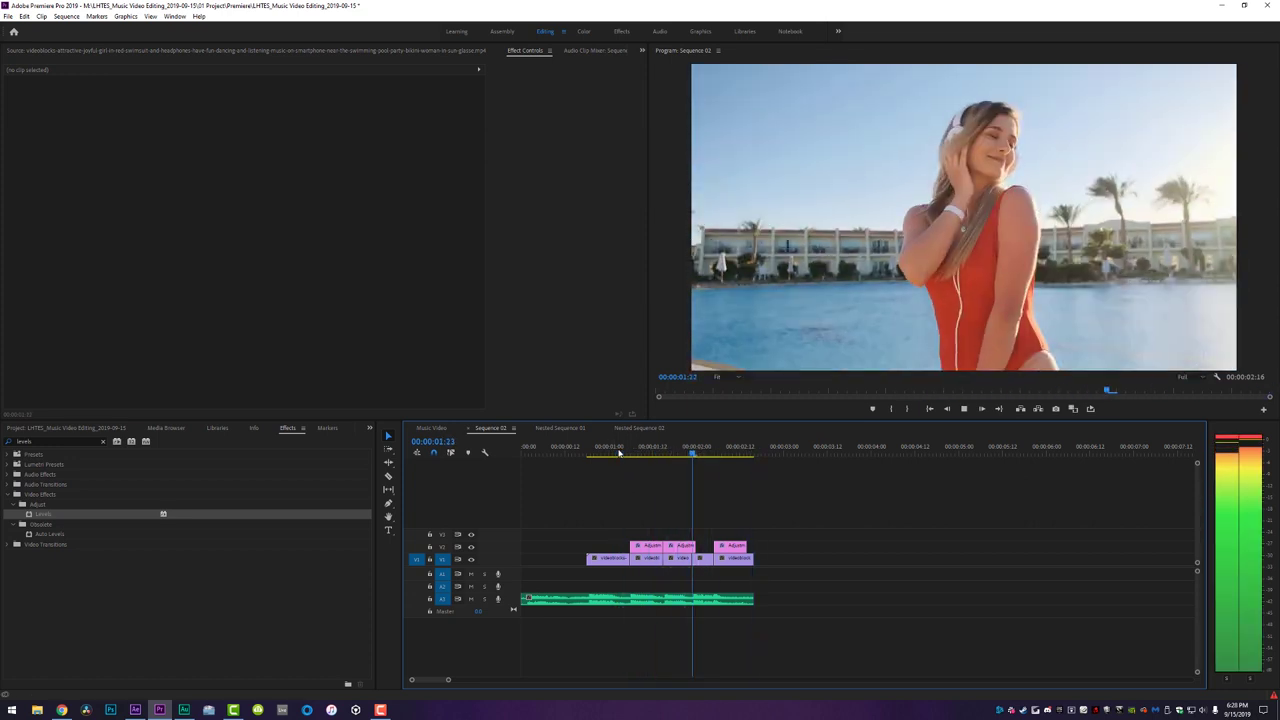
{"action": "left_click_drag", "start_coordinate": [624, 453], "coordinate": [651, 453]}
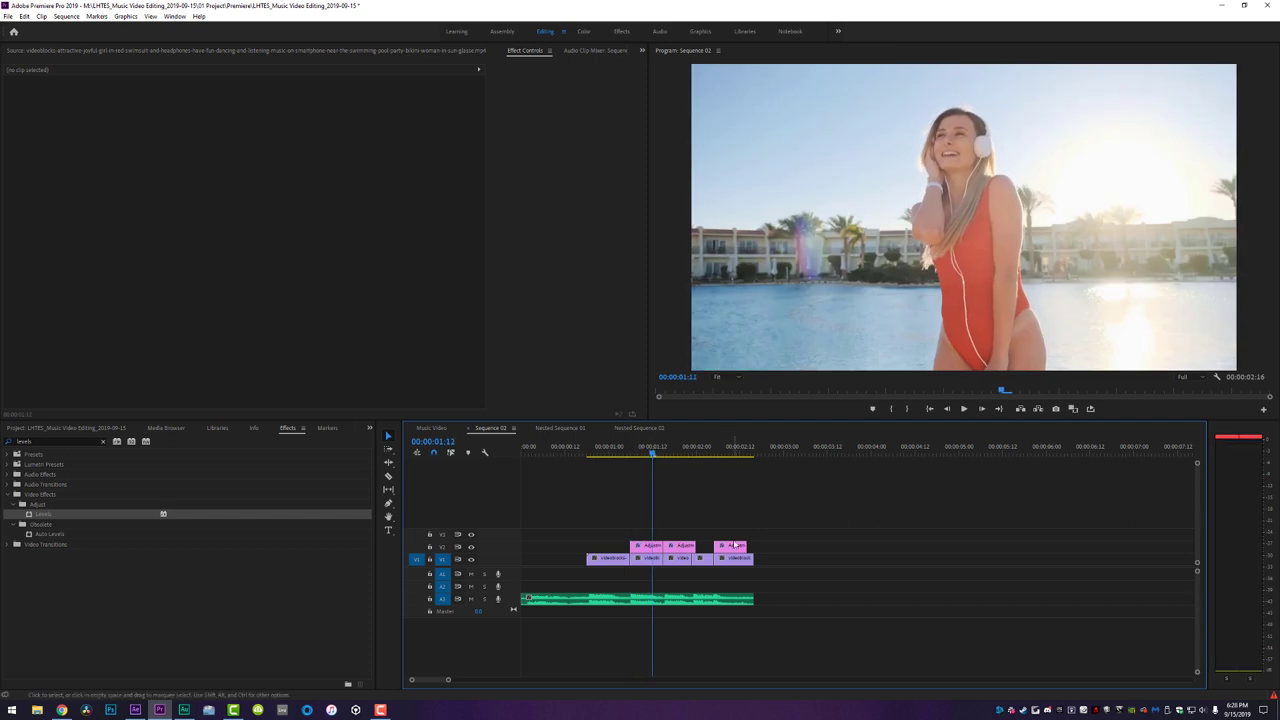
Duplicate the adjustment layer farther along V2, and remove every copy except the one above the second clip.
{"action": "left_click_drag", "start_coordinate": [734, 549], "coordinate": [787, 553]}
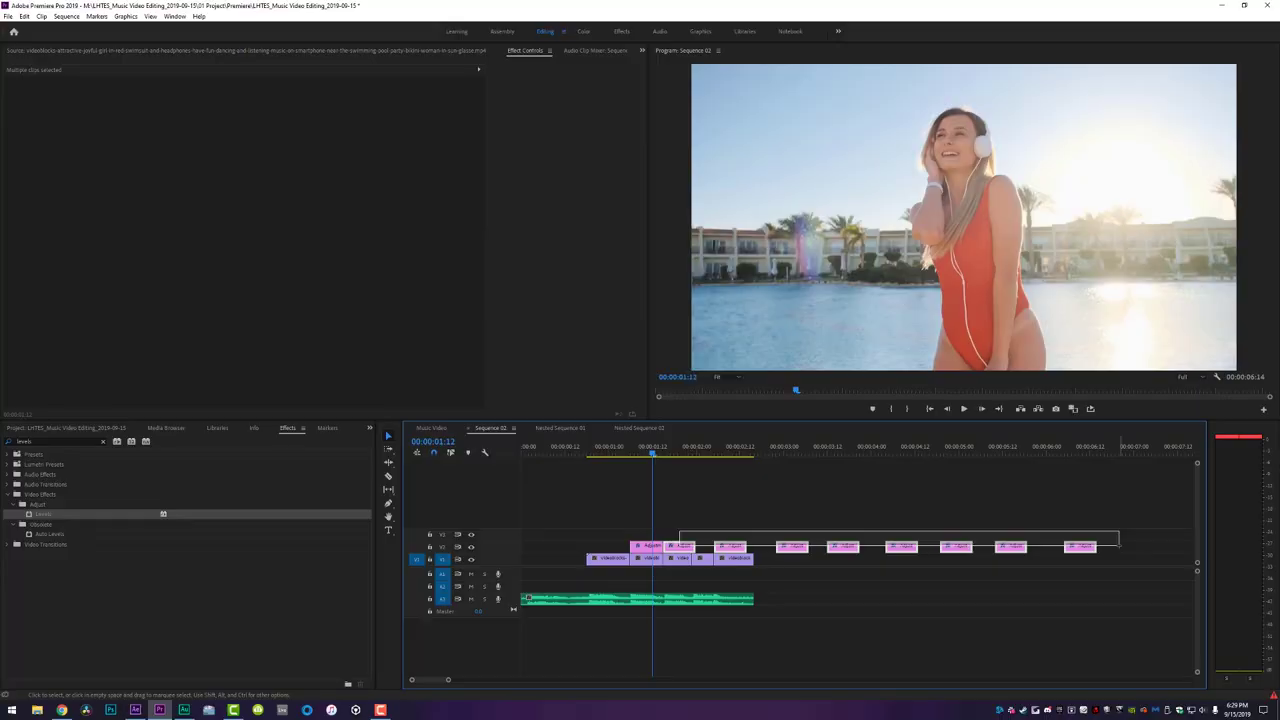
{"action": "key", "text": "ctrl+z"}
{"action": "key", "text": "ctrl+z"}
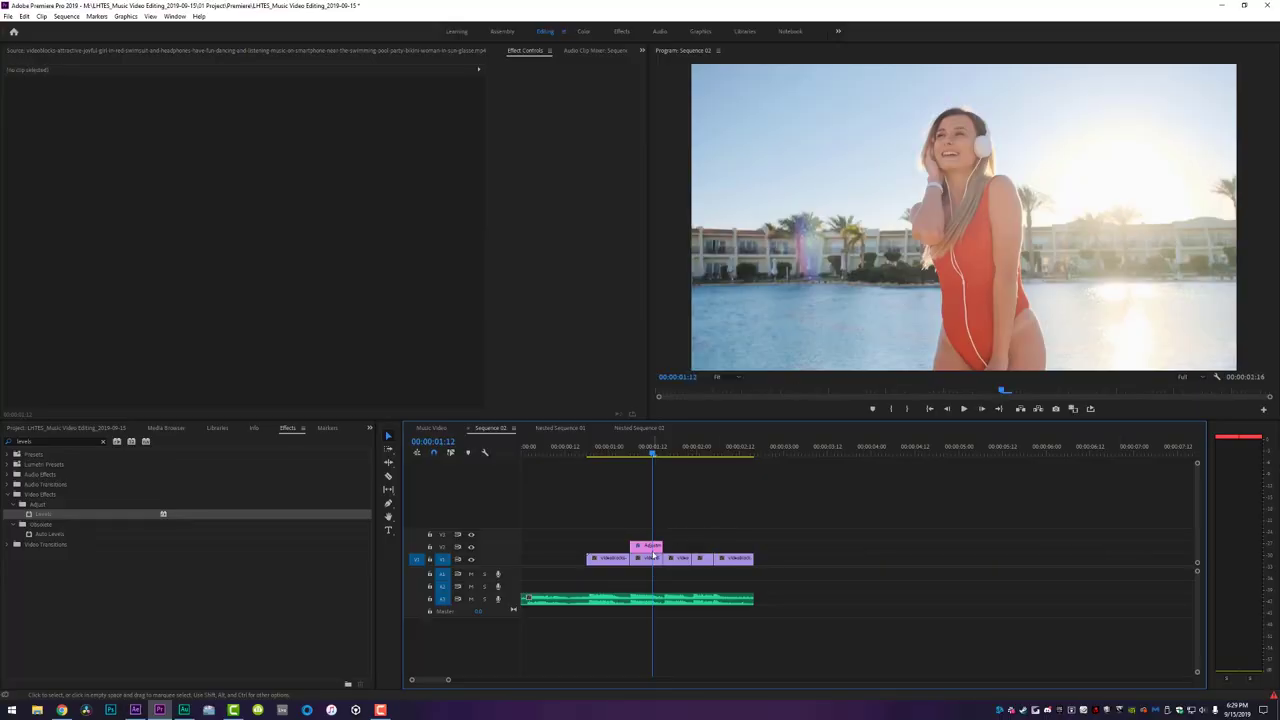
Replace the Levels effect on the adjustment layer above the second clip with VR Digital Glitch.
{"action": "left_click", "coordinate": [647, 547]}
{"action": "left_click", "coordinate": [33, 229]}
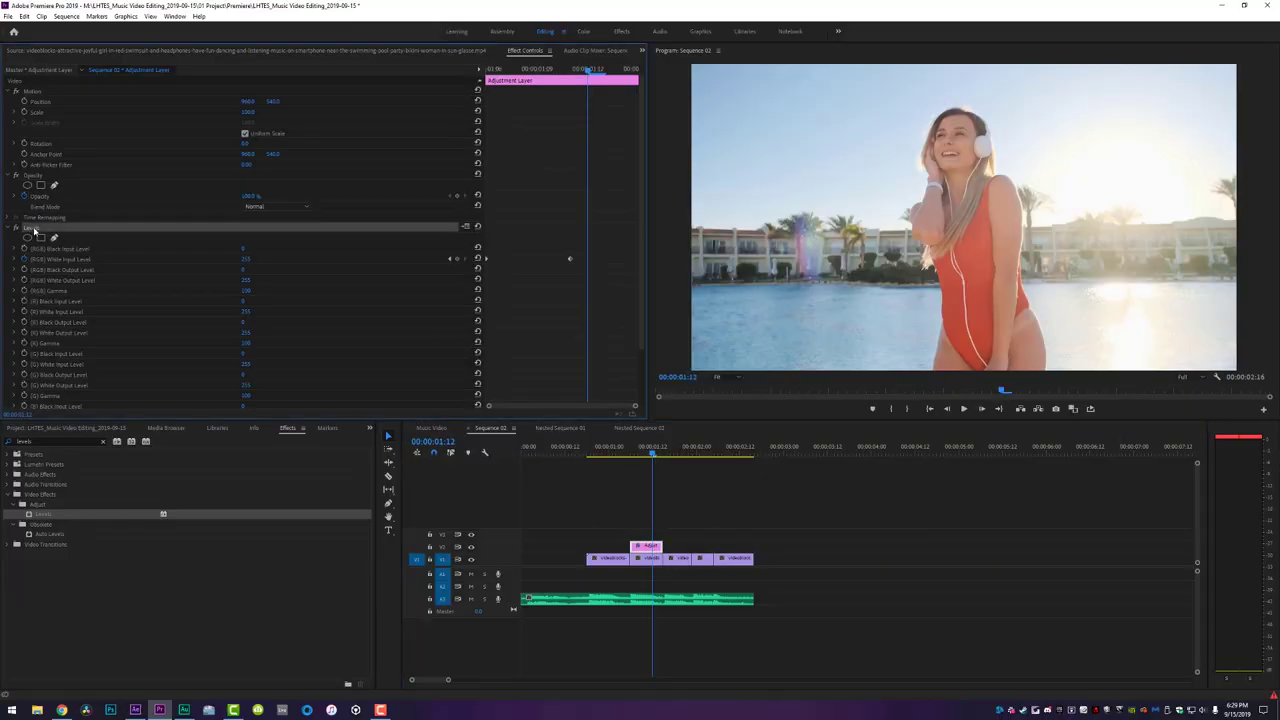
{"action": "key", "text": "Delete"}
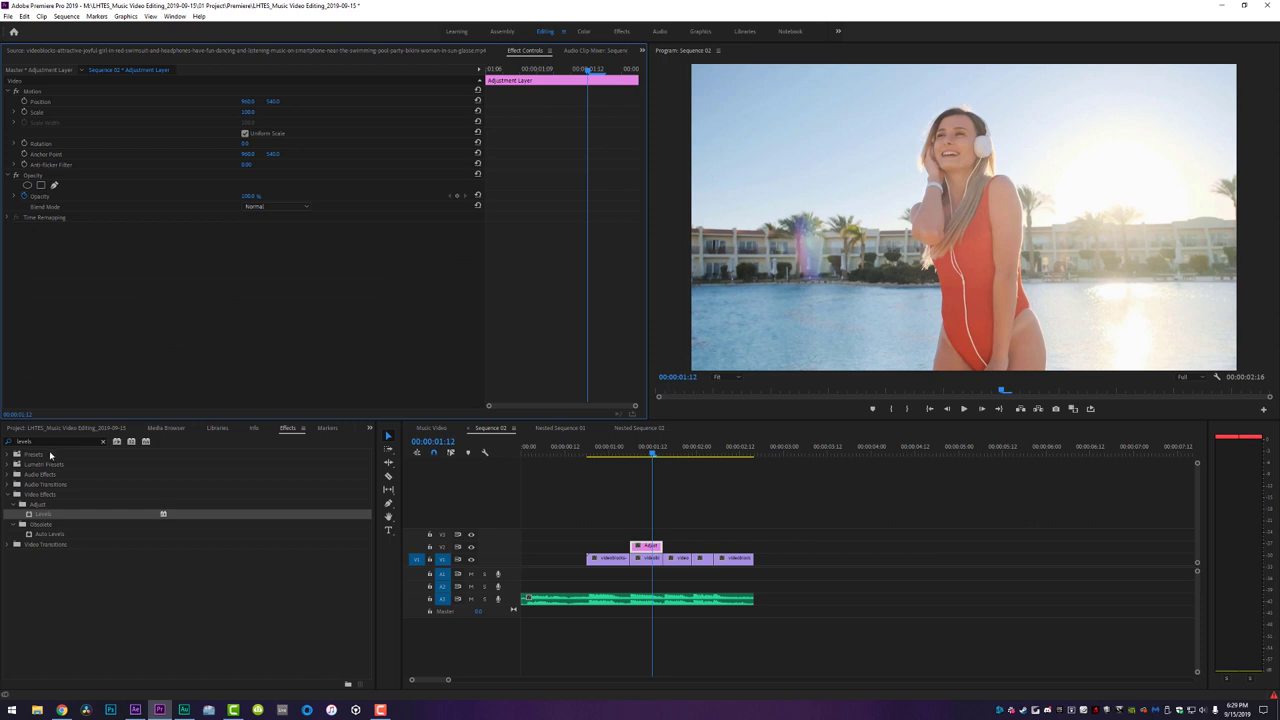
{"action": "left_click", "coordinate": [49, 441]}
{"action": "type", "text": "vr digi"}
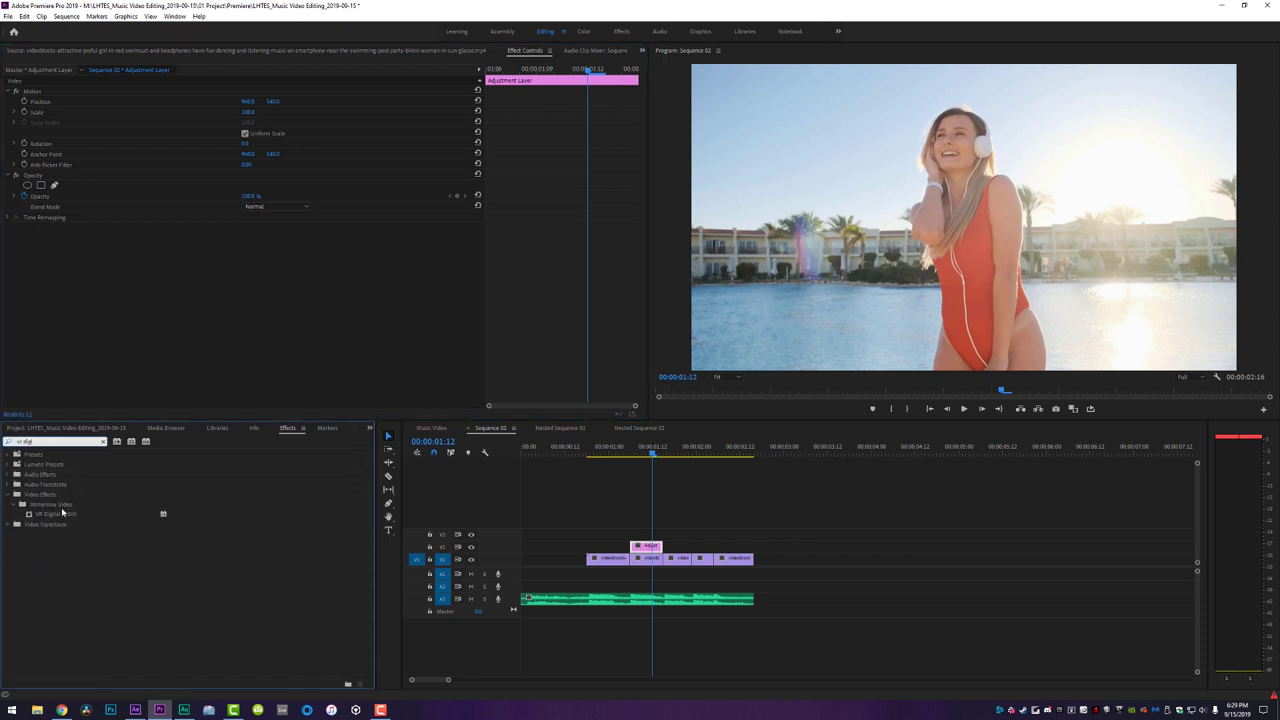
{"action": "left_click", "coordinate": [60, 515]}
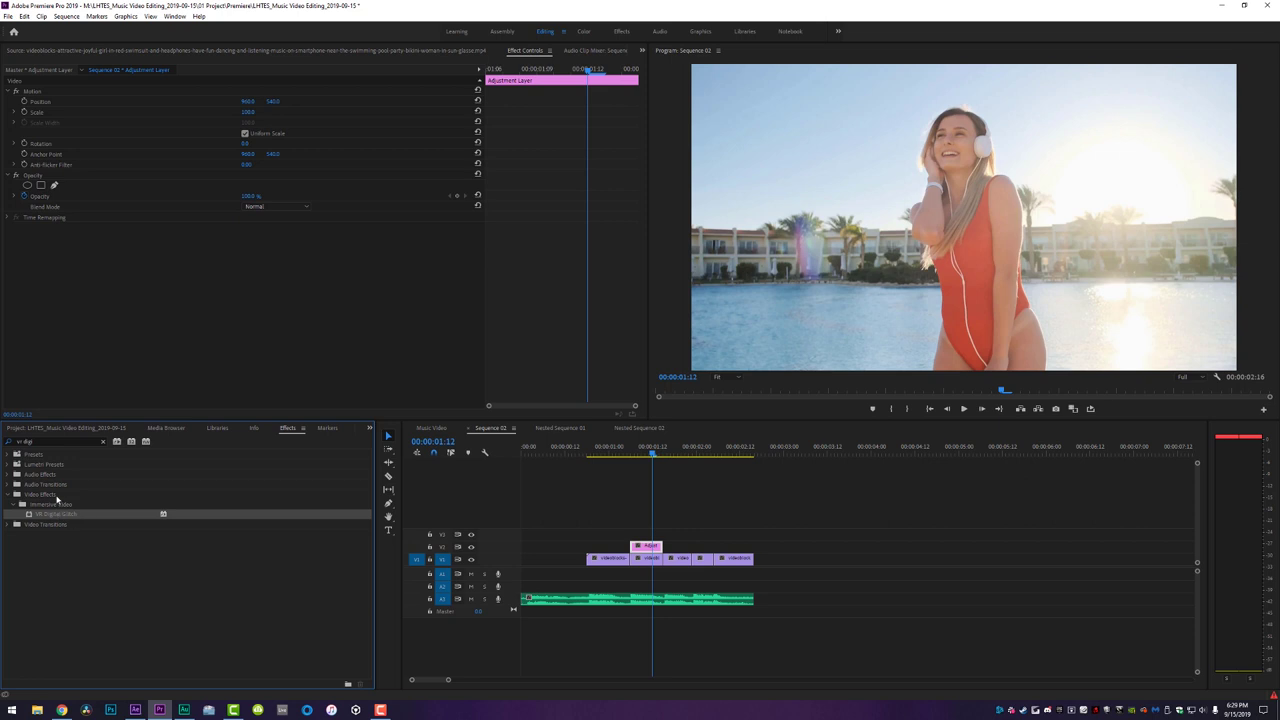
{"action": "left_click_drag", "start_coordinate": [647, 547], "coordinate": [648, 547]}
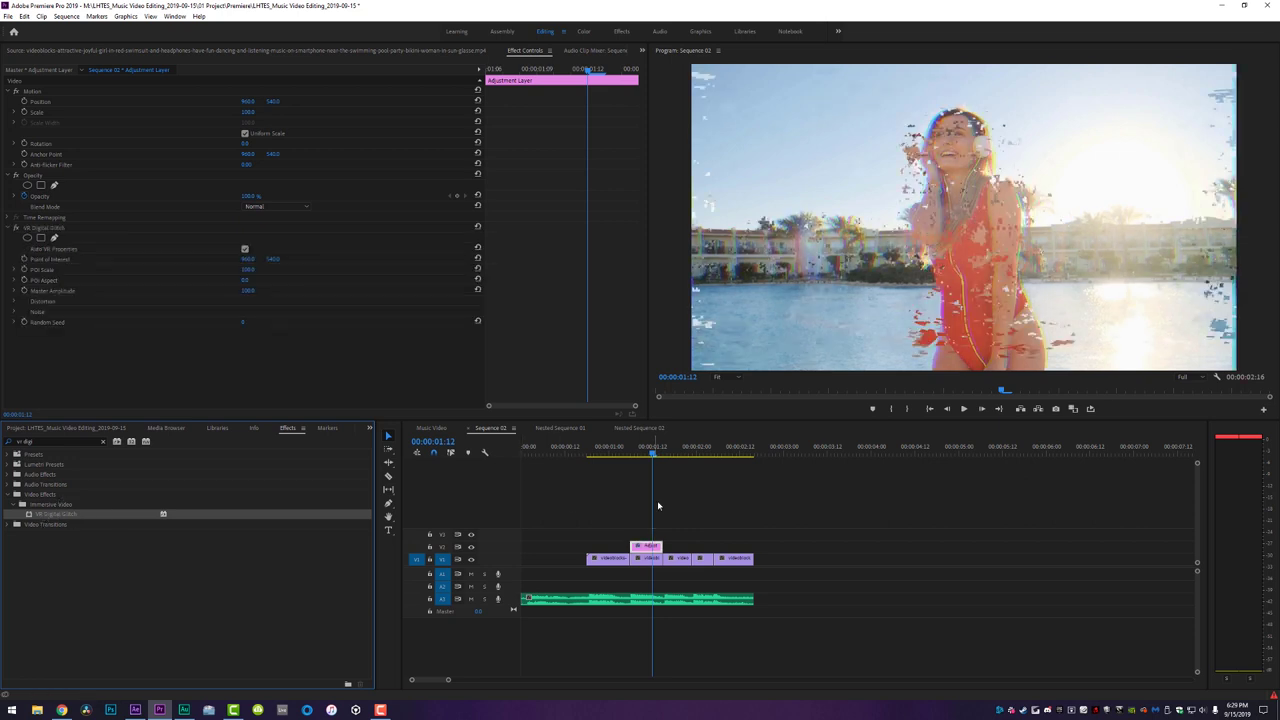
At 00:00:01:06, set VR Digital Glitch's Color Distortion to 100 and its Geometry Distortion X, Y and Z to 0.
{"action": "left_click_drag", "start_coordinate": [653, 453], "coordinate": [630, 453]}
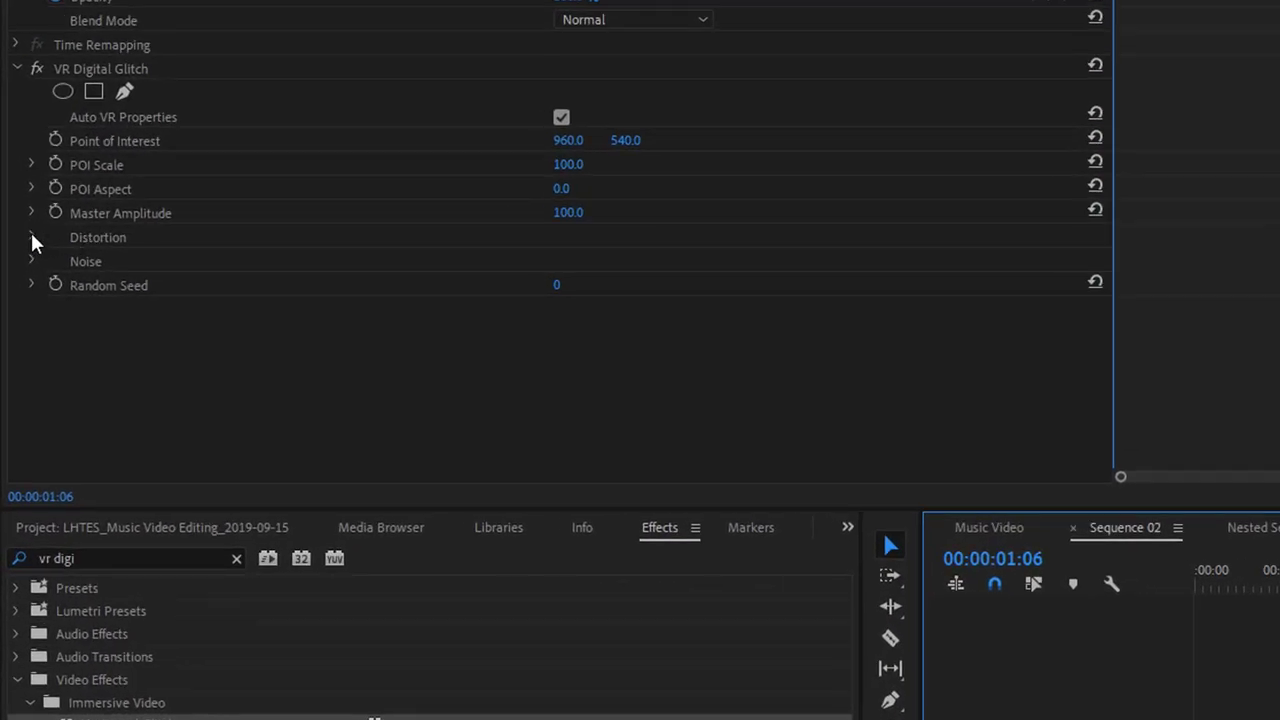
{"action": "left_click", "coordinate": [31, 238]}
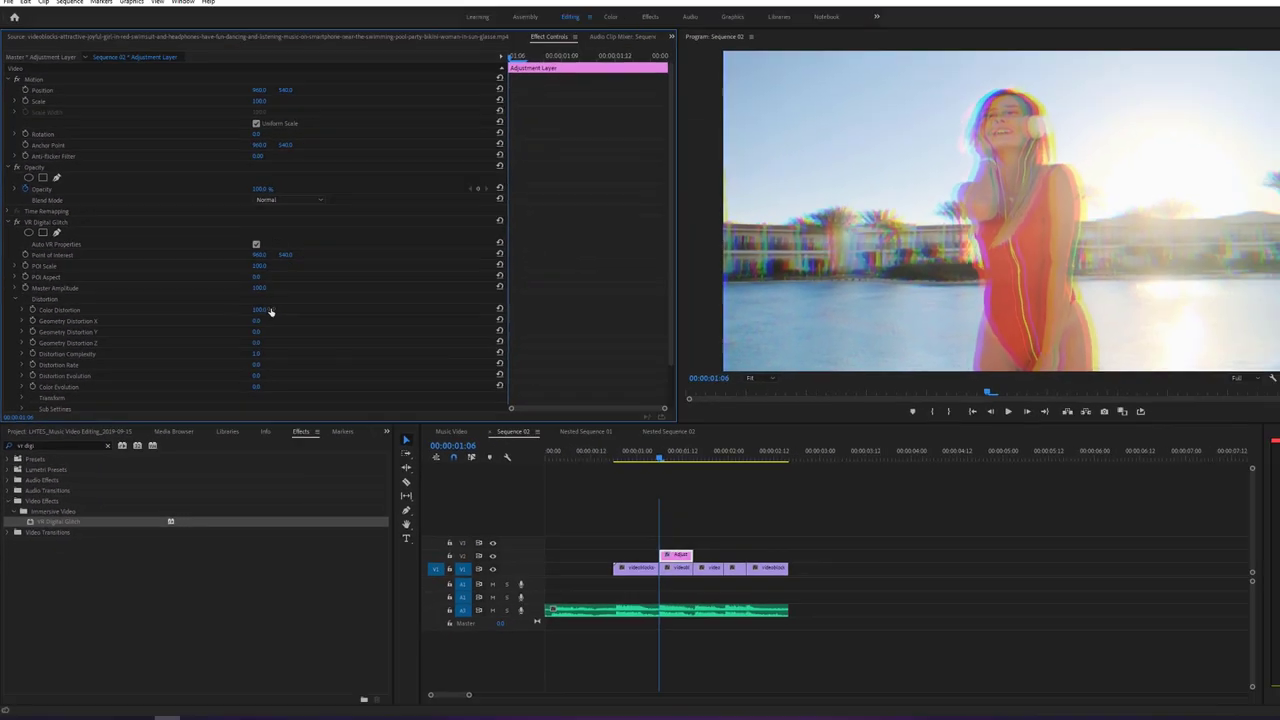
Animate VR Digital Glitch's Master Amplitude from 0 at 00:00:01:06 to 100 at 00:00:01:07 and 0 at 00:00:01:12, and play it.
{"action": "left_click", "coordinate": [59, 293]}
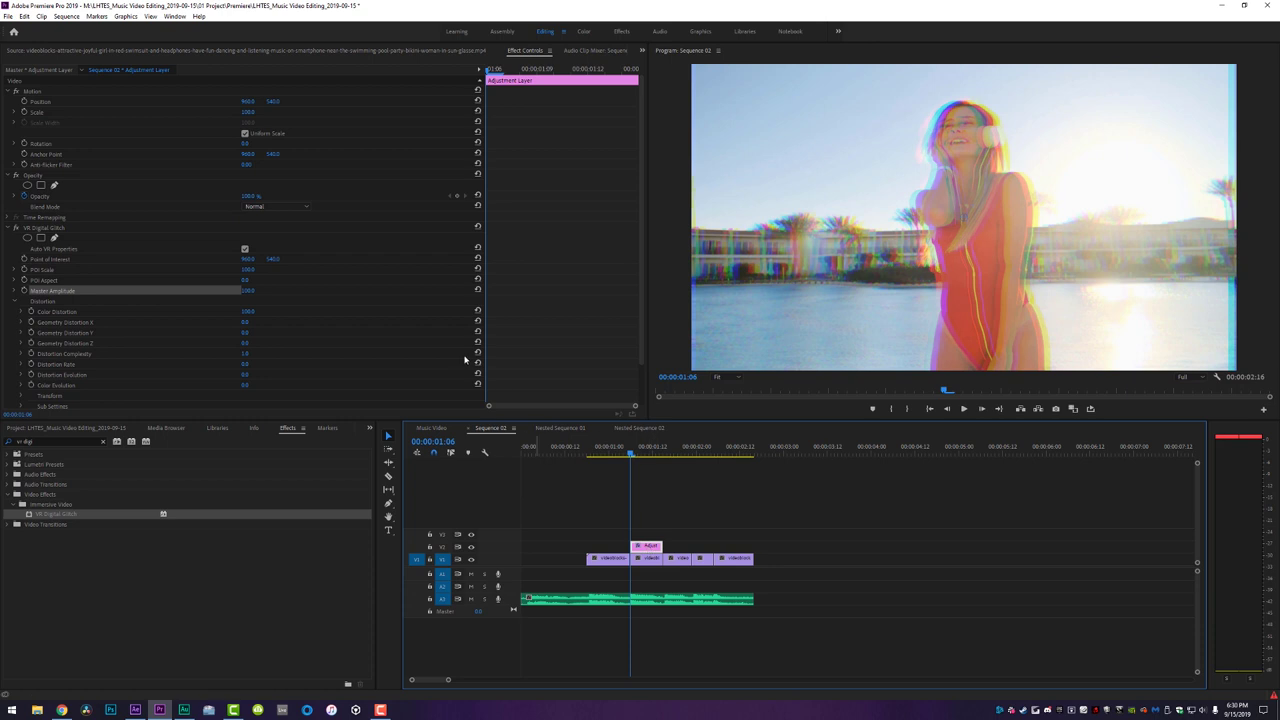
{"action": "left_click", "coordinate": [24, 291]}
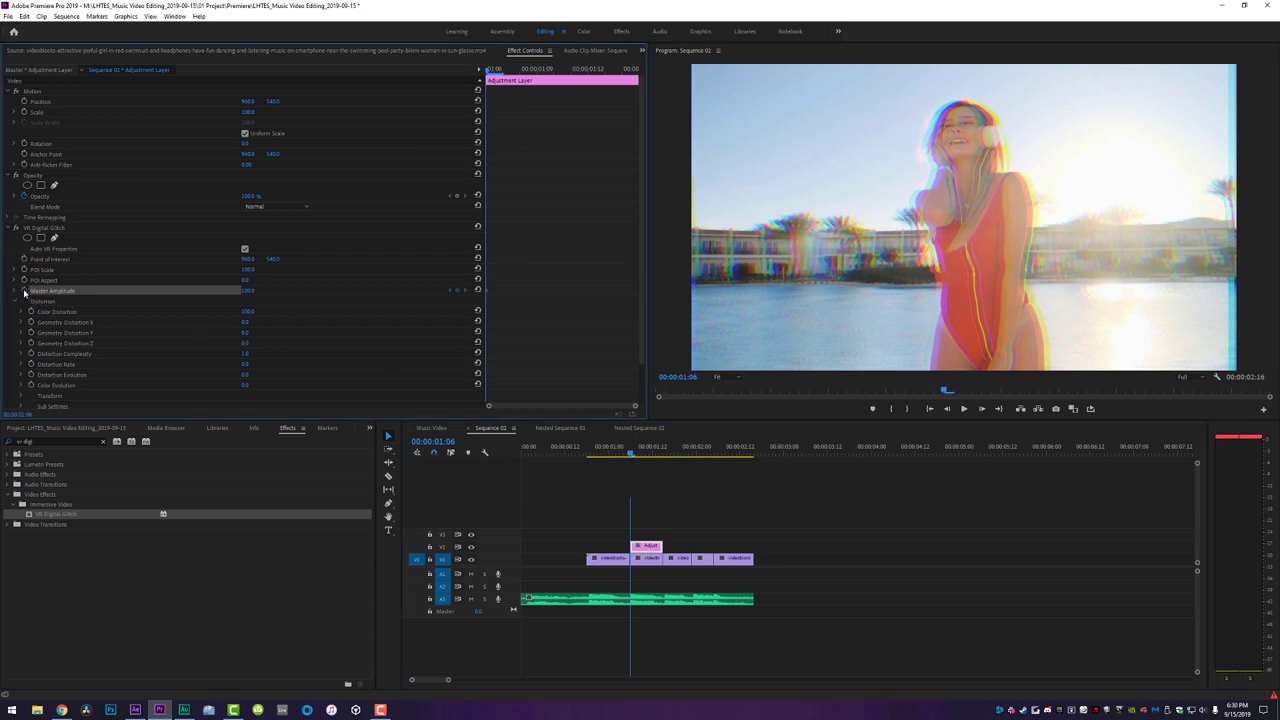
{"action": "left_click_drag", "start_coordinate": [245, 292], "coordinate": [205, 292]}
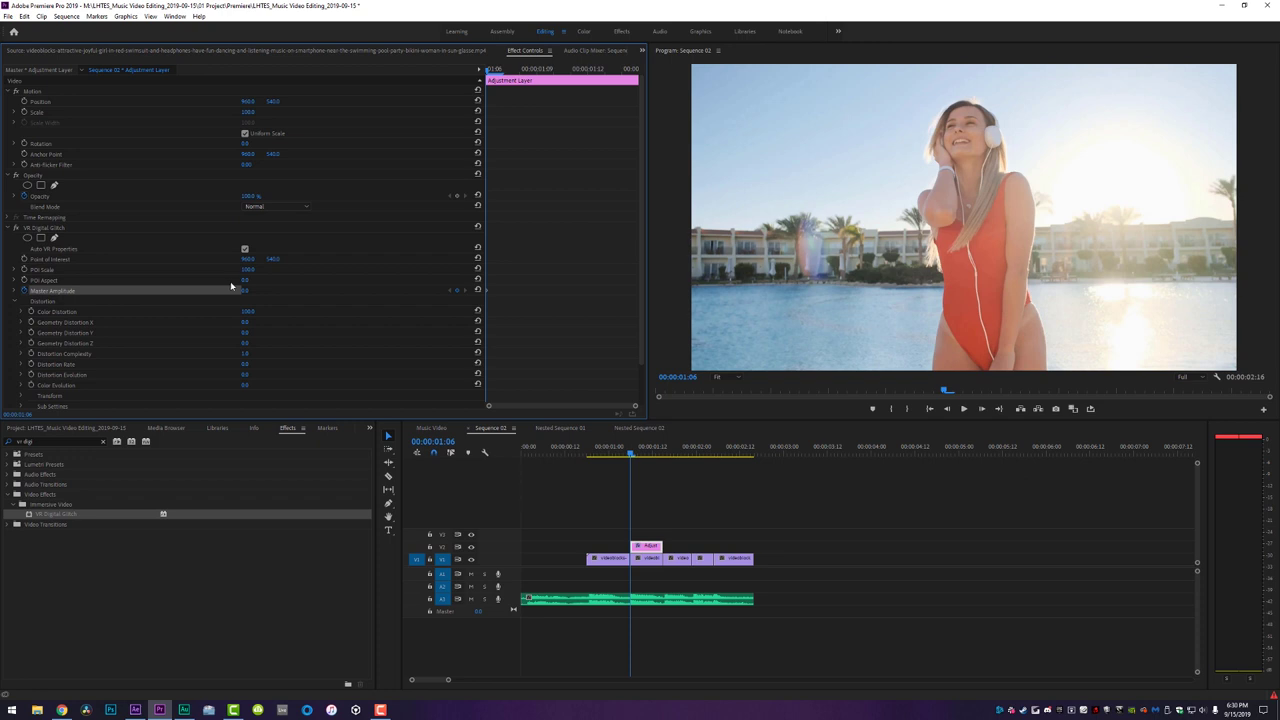
{"action": "key", "text": "Right"}
{"action": "left_click_drag", "start_coordinate": [245, 292], "coordinate": [285, 292]}
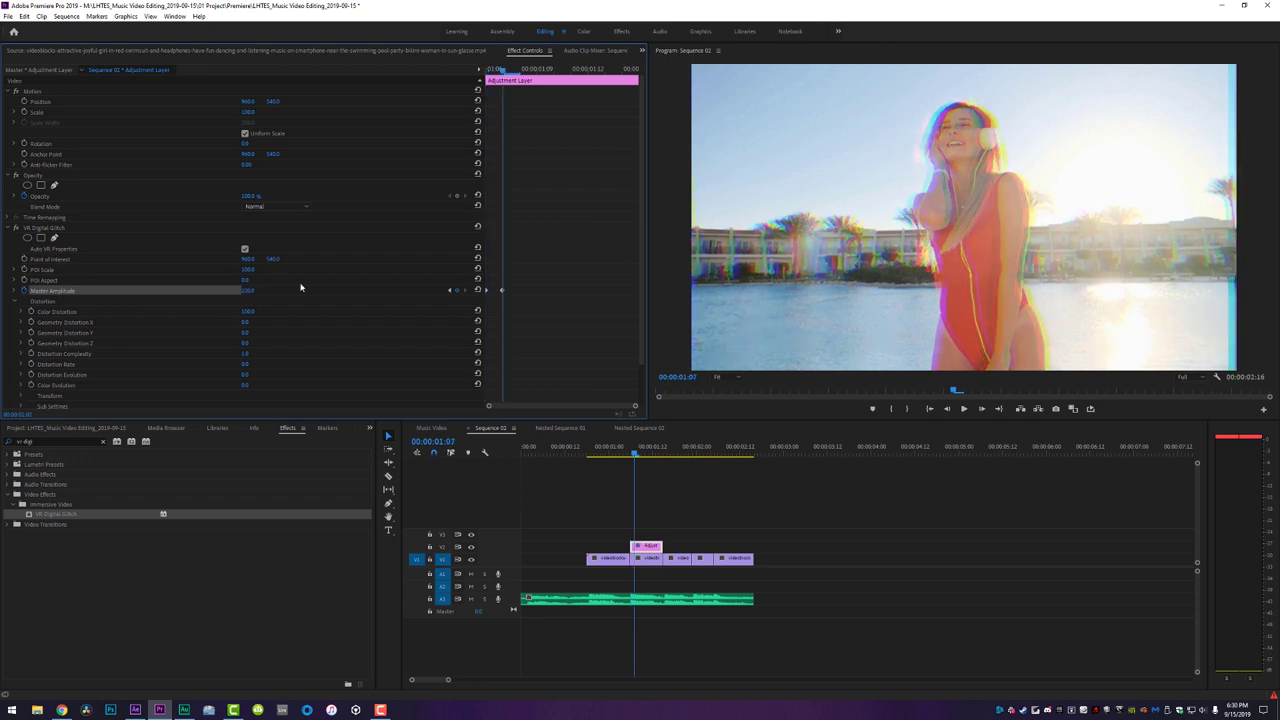
{"action": "key", "text": "space"}
{"action": "key", "text": "space"}
{"action": "left_click_drag", "start_coordinate": [247, 290], "coordinate": [200, 290]}
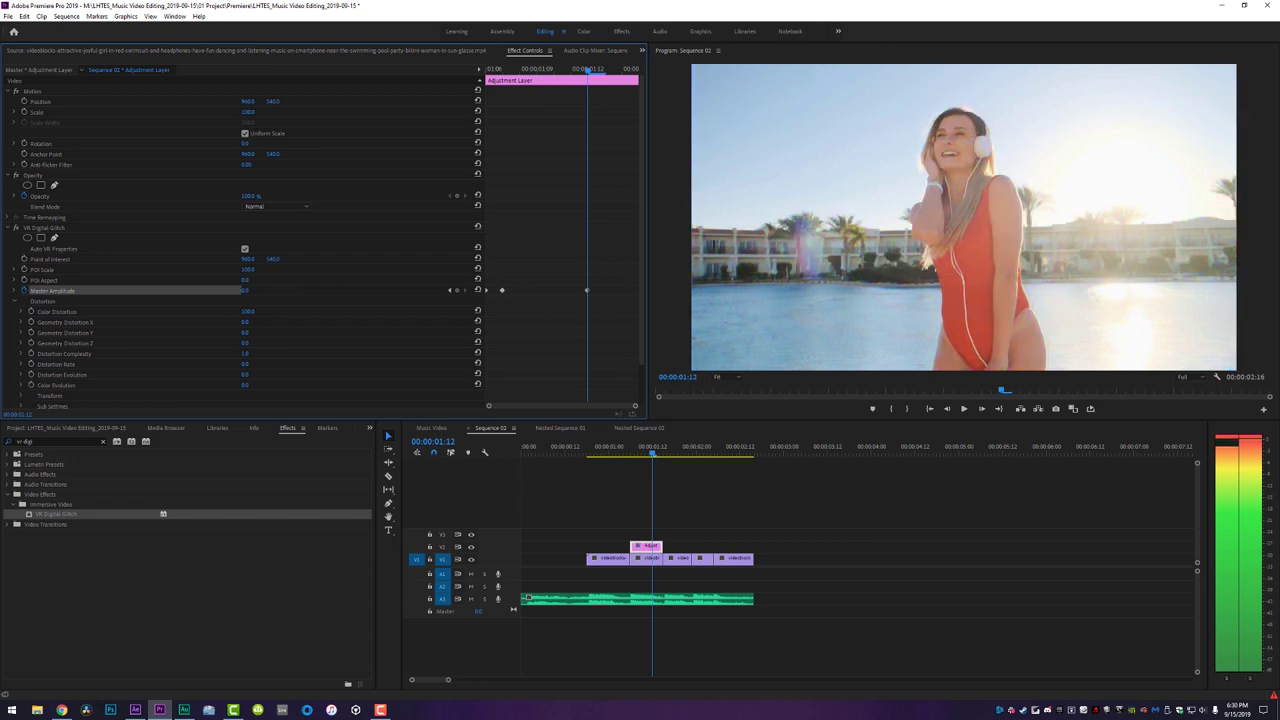
{"action": "left_click_drag", "start_coordinate": [643, 455], "coordinate": [634, 455]}
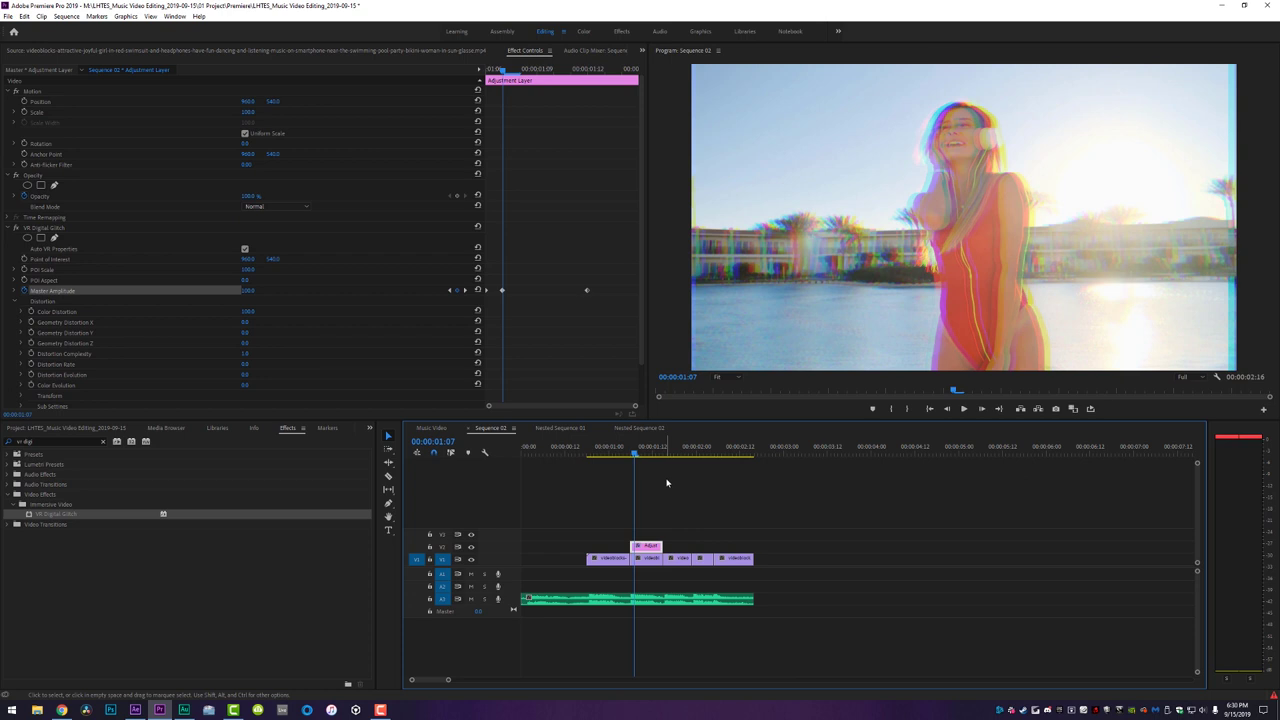
{"action": "key", "text": "space"}
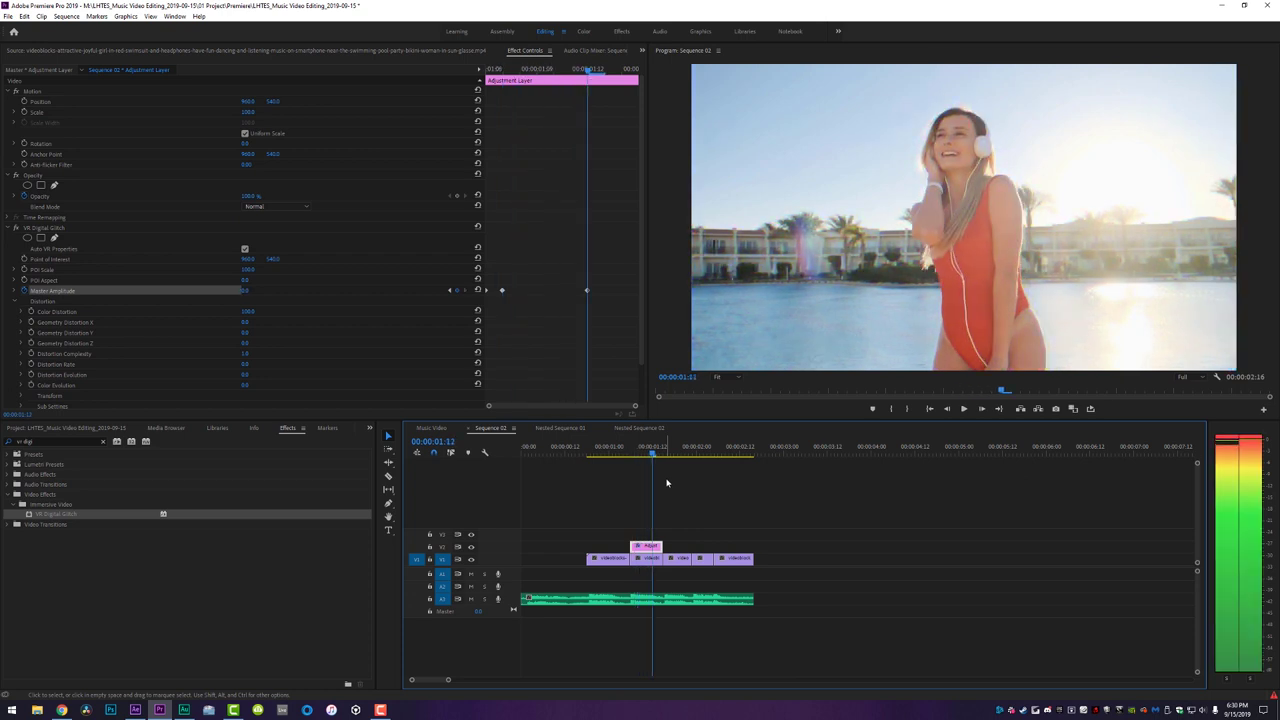
Copy the glitch adjustment layer onto V2 above the third and last clips, and review the effect in playback and frame by frame.
{"action": "left_click_drag", "start_coordinate": [646, 547], "coordinate": [732, 548]}
{"action": "left_click", "coordinate": [737, 512]}
{"action": "left_click", "coordinate": [586, 451]}
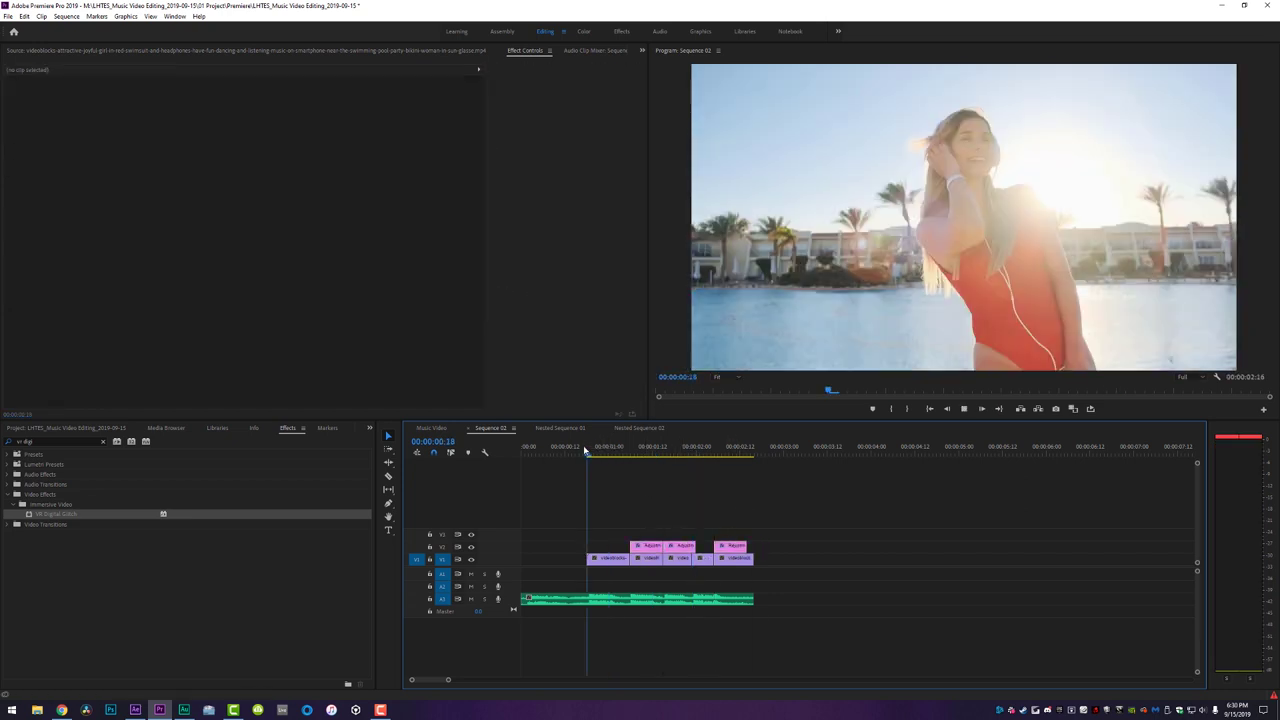
{"action": "key", "text": "space"}
{"action": "left_click_drag", "start_coordinate": [734, 451], "coordinate": [717, 455]}
{"action": "key", "text": "Left"}
{"action": "key", "text": "Left"}
{"action": "key", "text": "Left"}
{"action": "key", "text": "Left"}
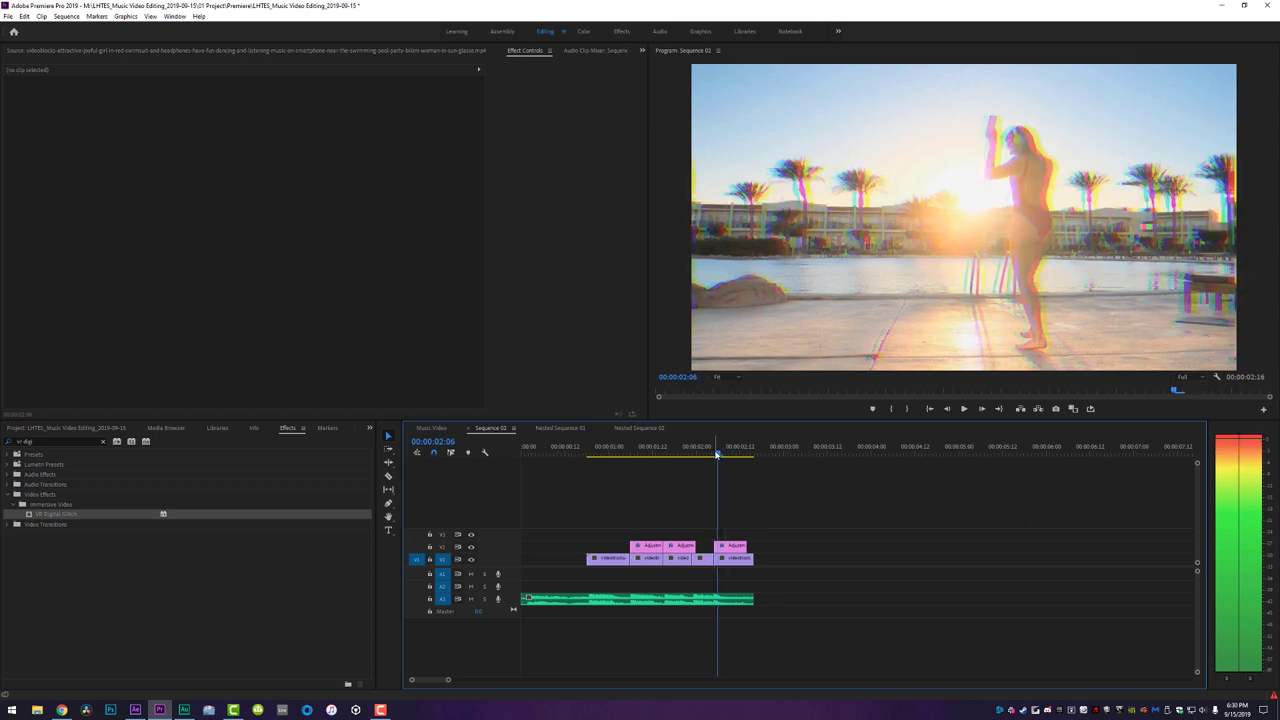
{"action": "key", "text": "space"}
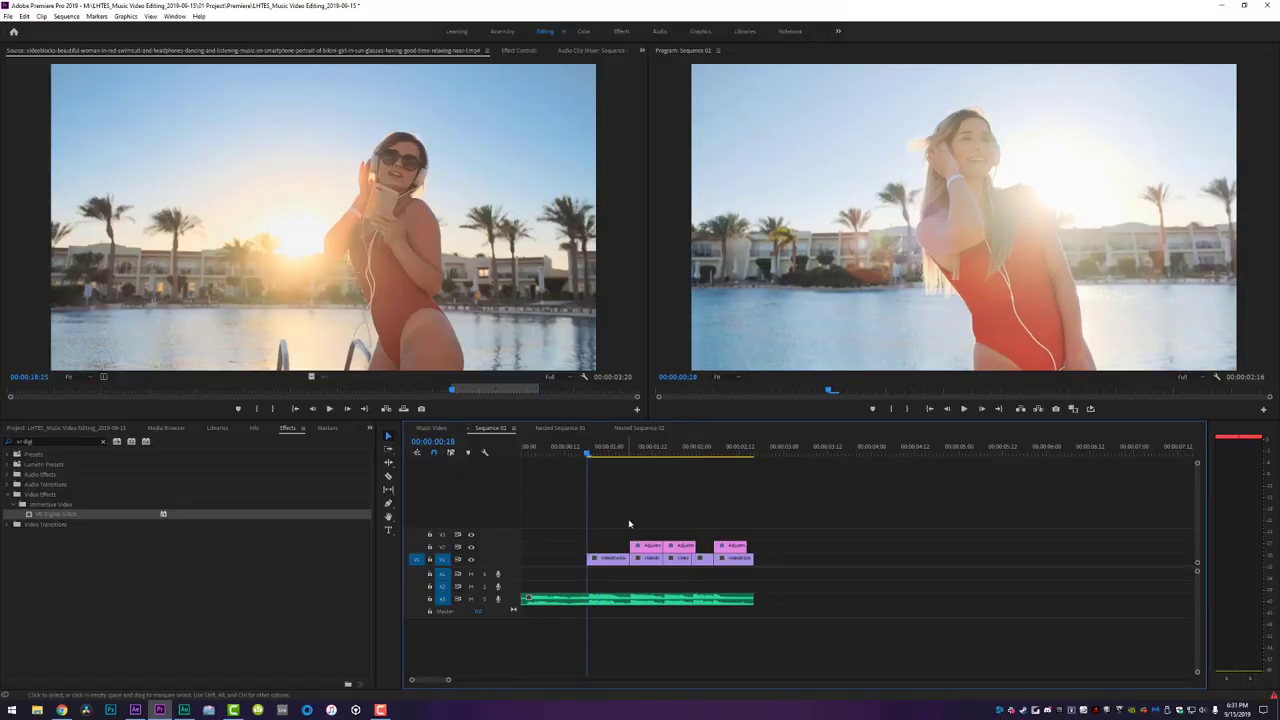
Clear V1 and V2, and place the loaded source clip on V1 at 00:00:00:18 with its out point extended to 00:00:24:16.
{"action": "left_click_drag", "start_coordinate": [599, 530], "coordinate": [774, 565]}
{"action": "key", "text": "Delete"}
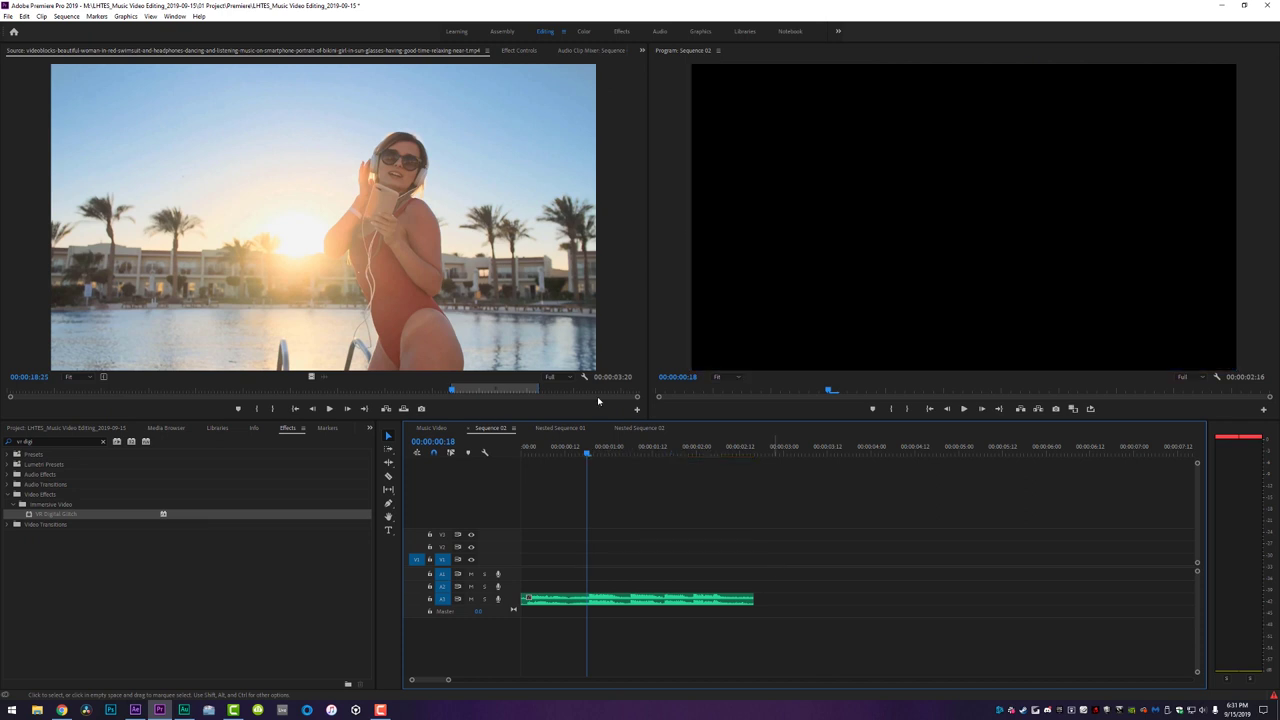
{"action": "left_click", "coordinate": [438, 218]}
{"action": "key", "text": "space"}
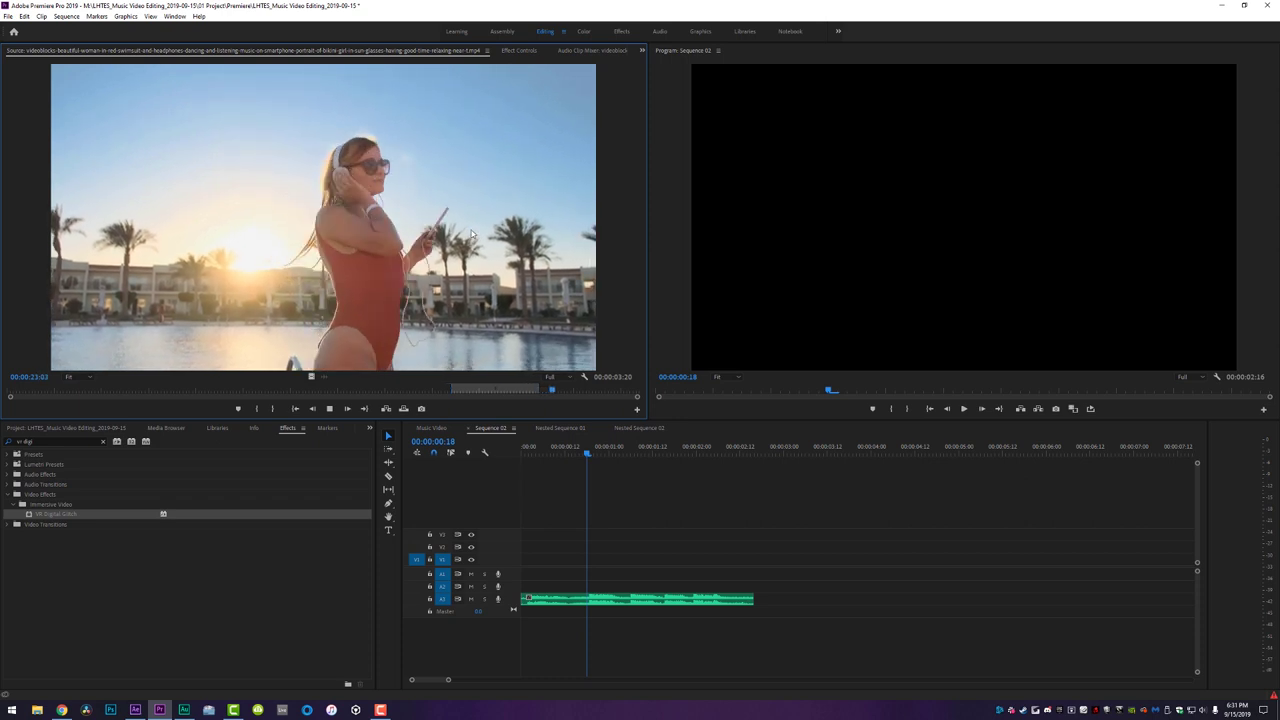
{"action": "left_click", "coordinate": [590, 394]}
{"action": "left_click_drag", "start_coordinate": [310, 375], "coordinate": [698, 572]}
Set the speed of the new V1 clip to 200% and play it.
{"action": "left_click", "coordinate": [666, 566]}
{"action": "key", "text": "ctrl+r"}
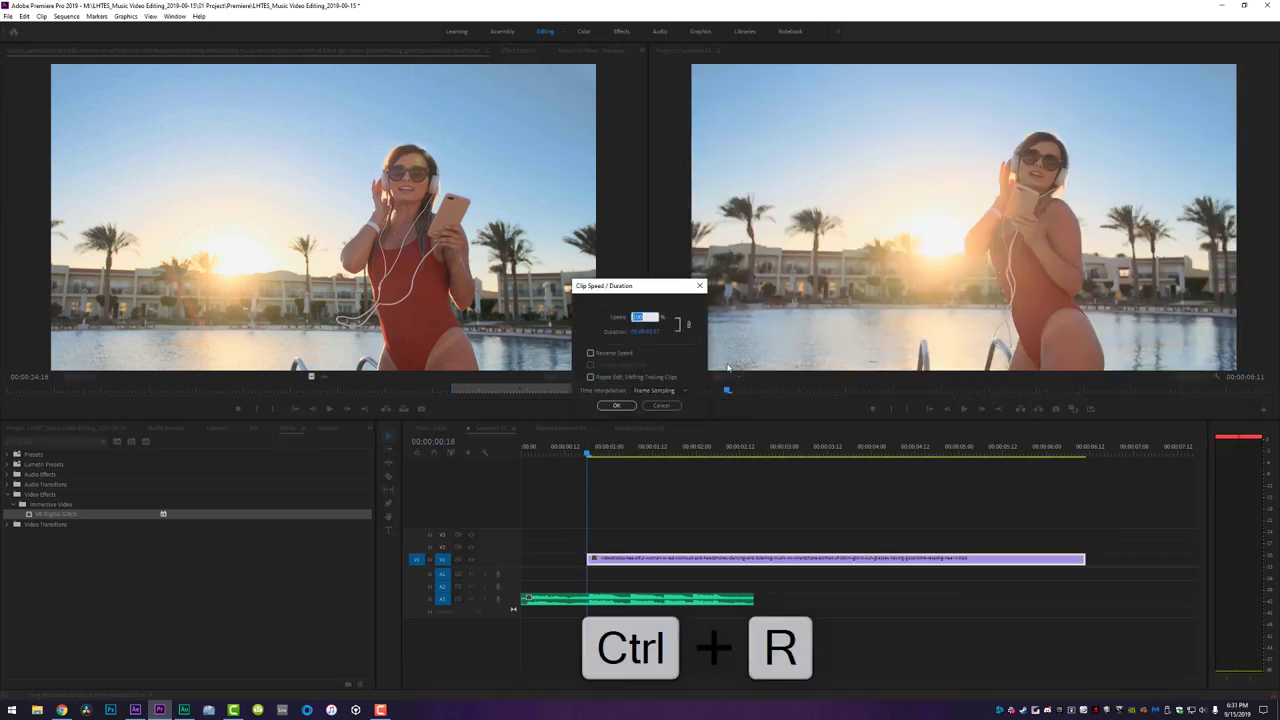
{"action": "type", "text": "200"}
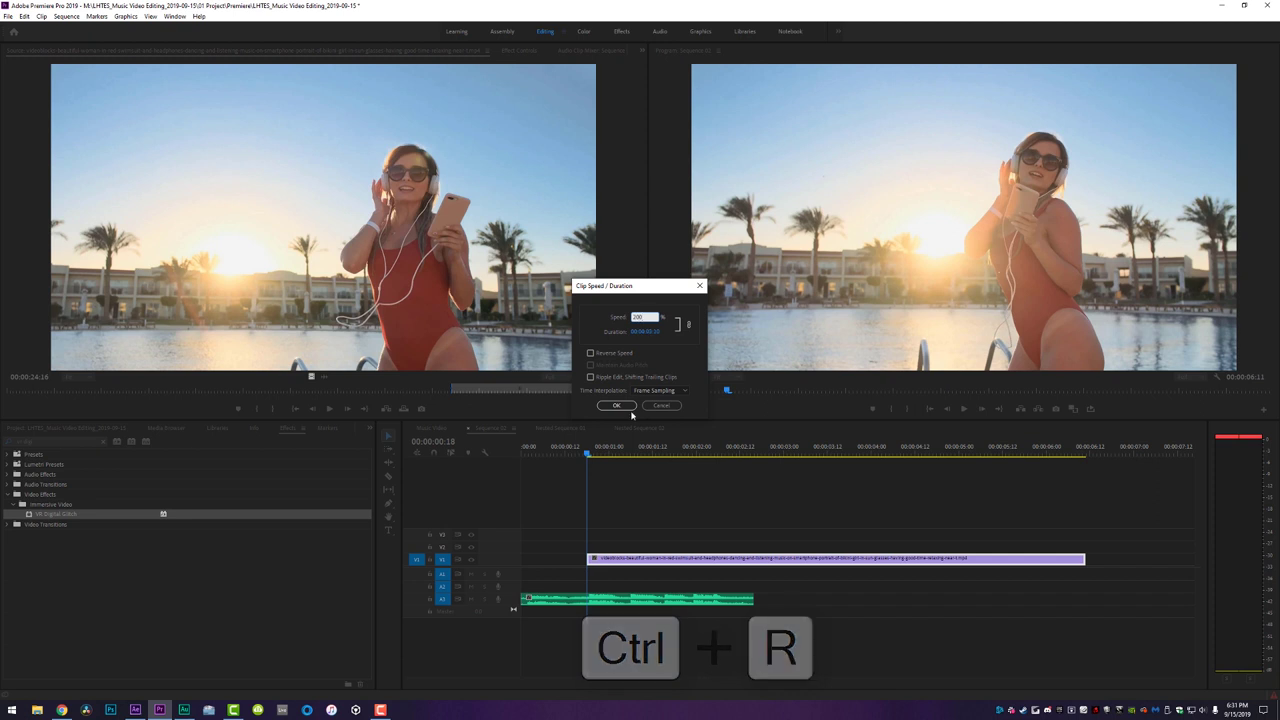
{"action": "left_click", "coordinate": [616, 405]}
{"action": "left_click", "coordinate": [705, 485]}
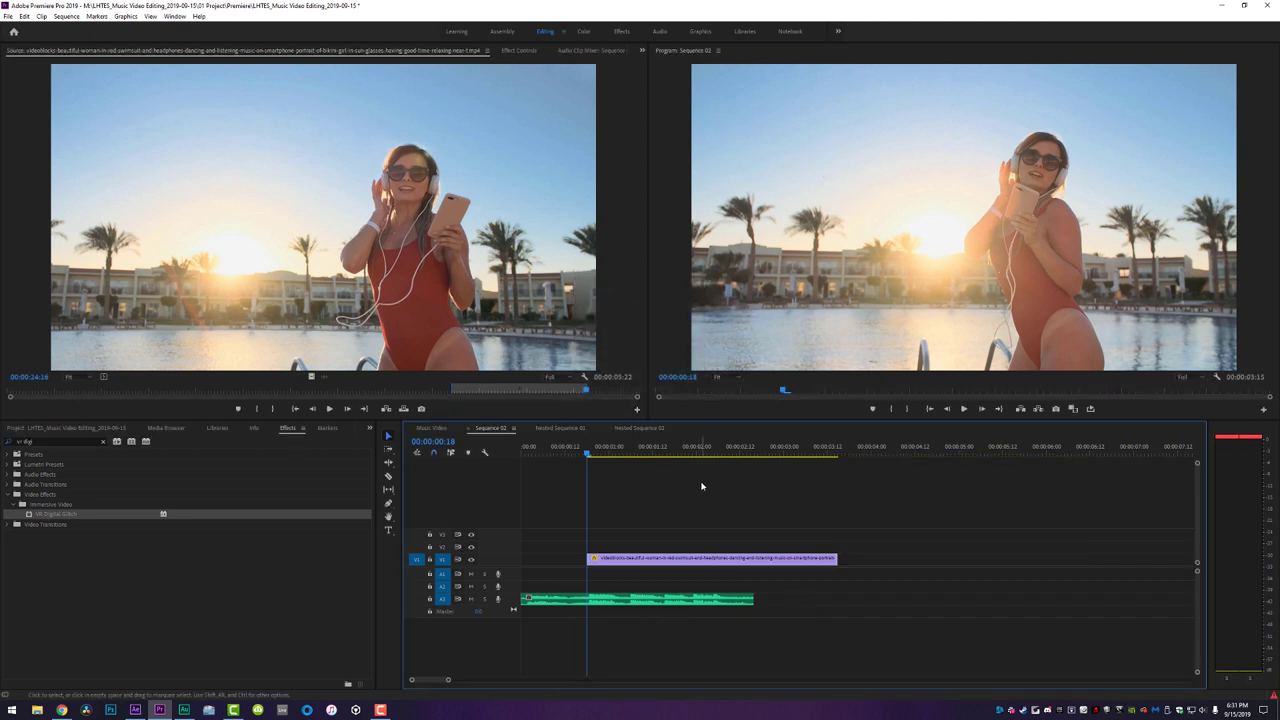
{"action": "key", "text": "space"}
{"action": "key", "text": "space"}
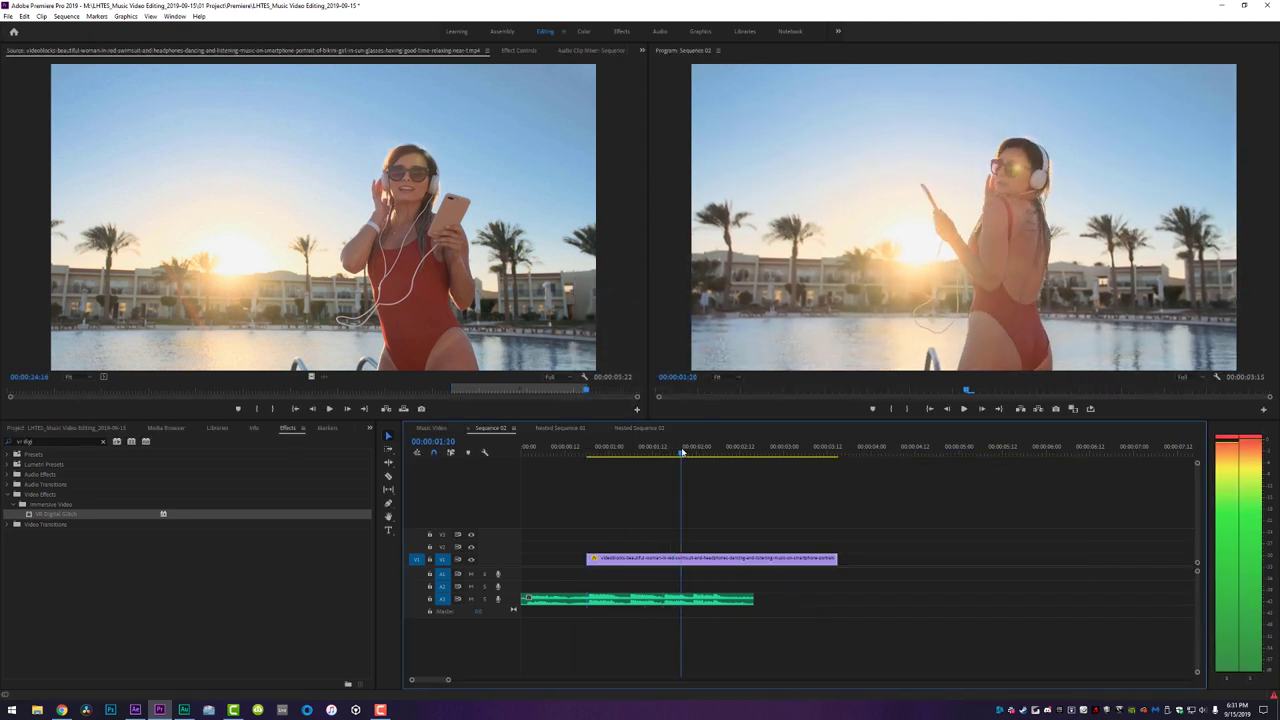
Trim the end of the V1 clip to just before the music ends, and split the clip at 00:00:01:23.
{"action": "key", "text": "c"}
{"action": "key", "text": "r"}
{"action": "left_click_drag", "start_coordinate": [837, 558], "coordinate": [750, 558]}
{"action": "left_click", "coordinate": [601, 451]}
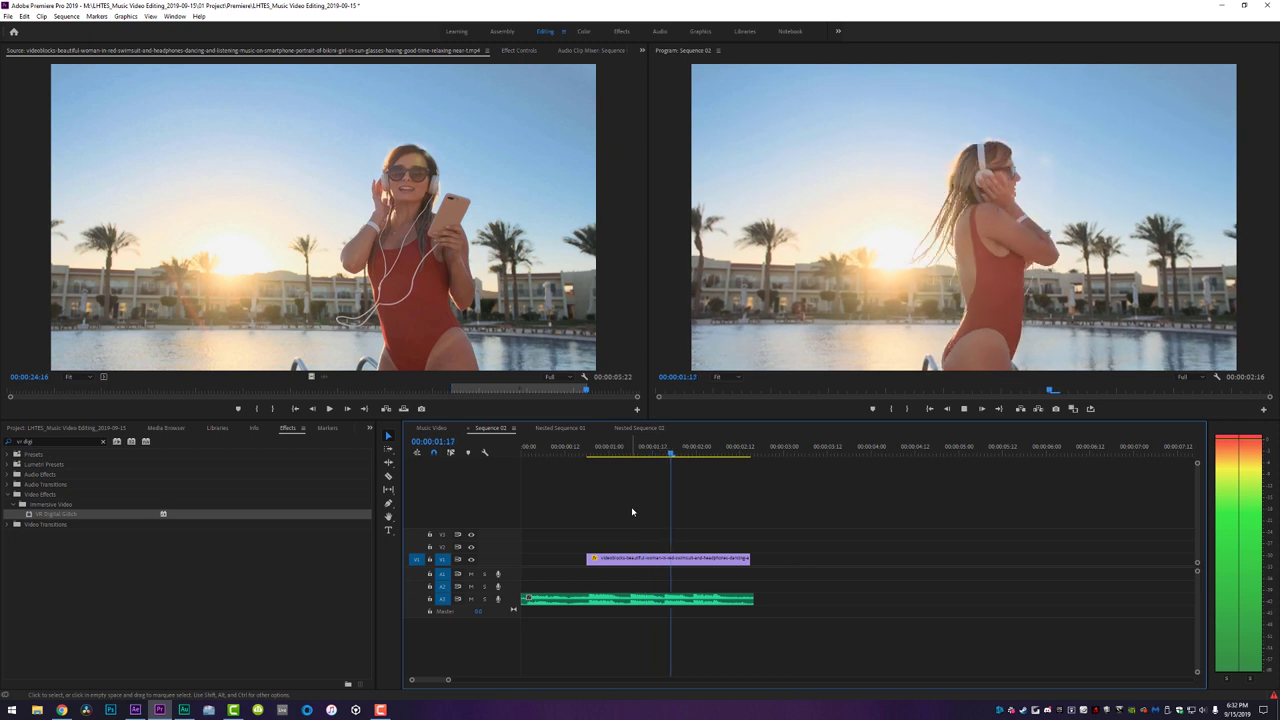
{"action": "key", "text": "space"}
{"action": "key", "text": "c"}
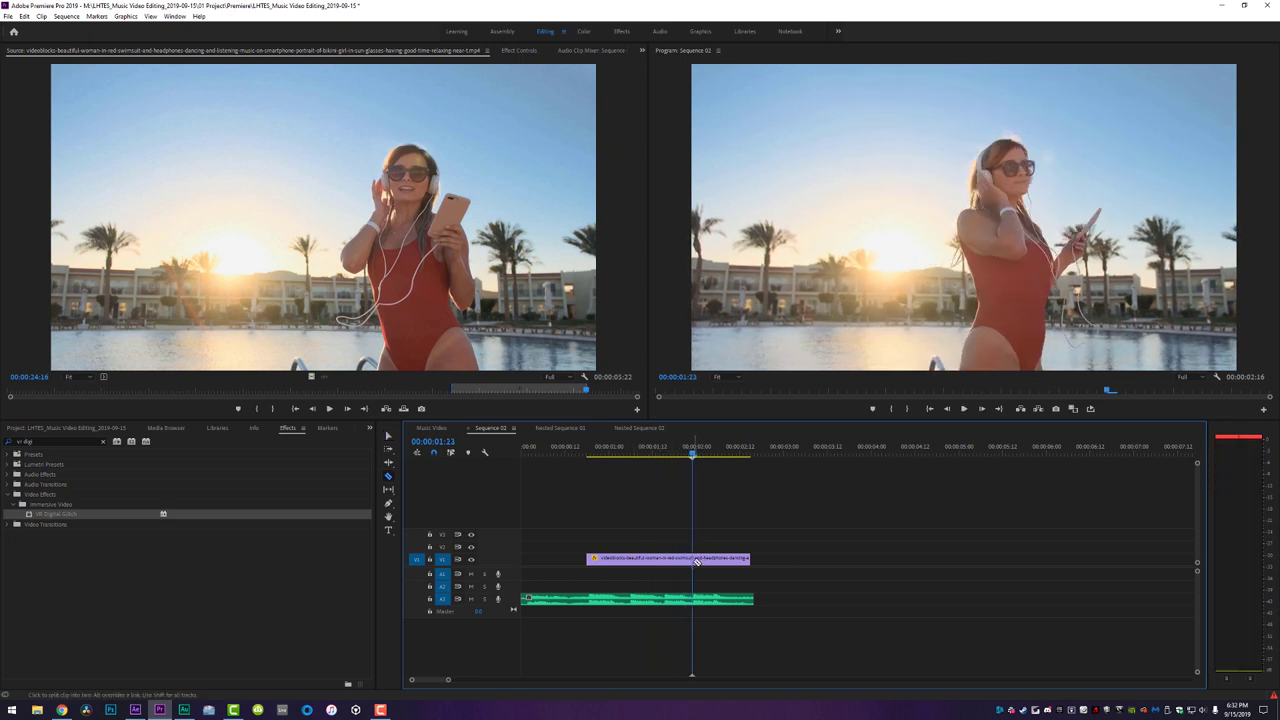
{"action": "left_click", "coordinate": [697, 560]}
Copy the split V1 clip to start at 00:00:01:23, reverse it at 1000% speed, and play the result.
{"action": "key", "text": "v"}
{"action": "left_click_drag", "start_coordinate": [716, 563], "coordinate": [743, 563]}
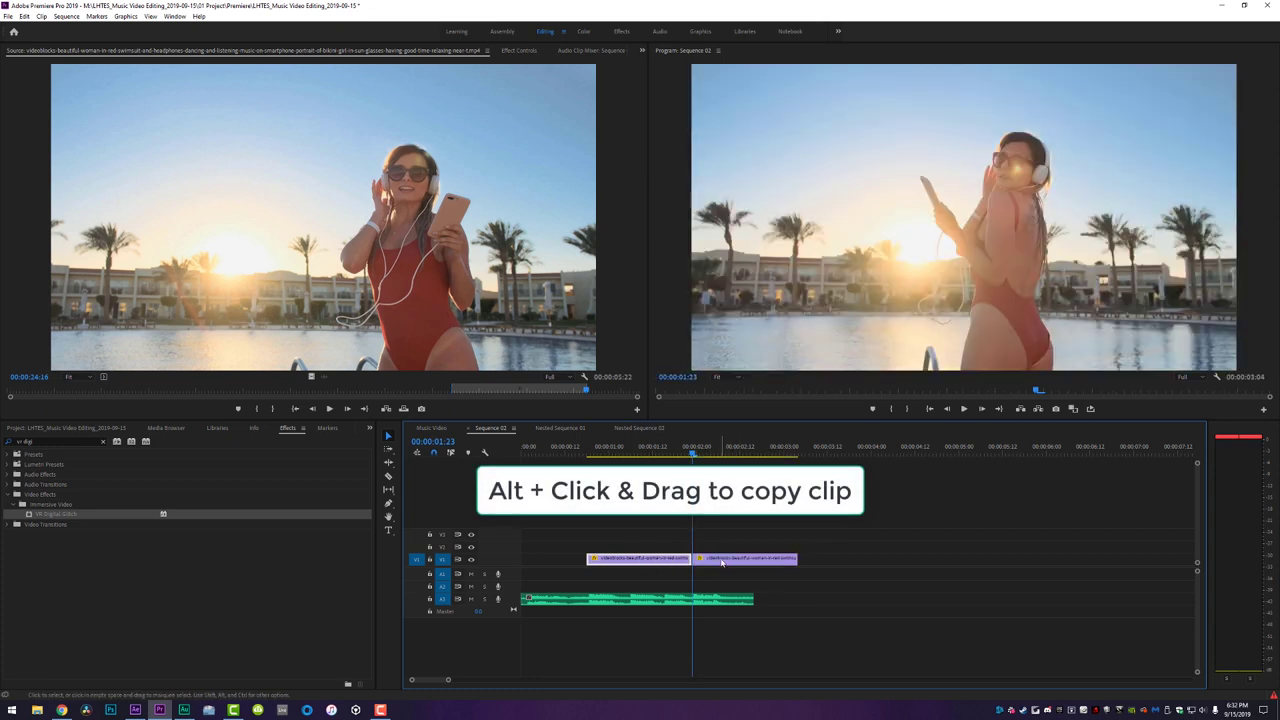
{"action": "key", "text": "ctrl+r"}
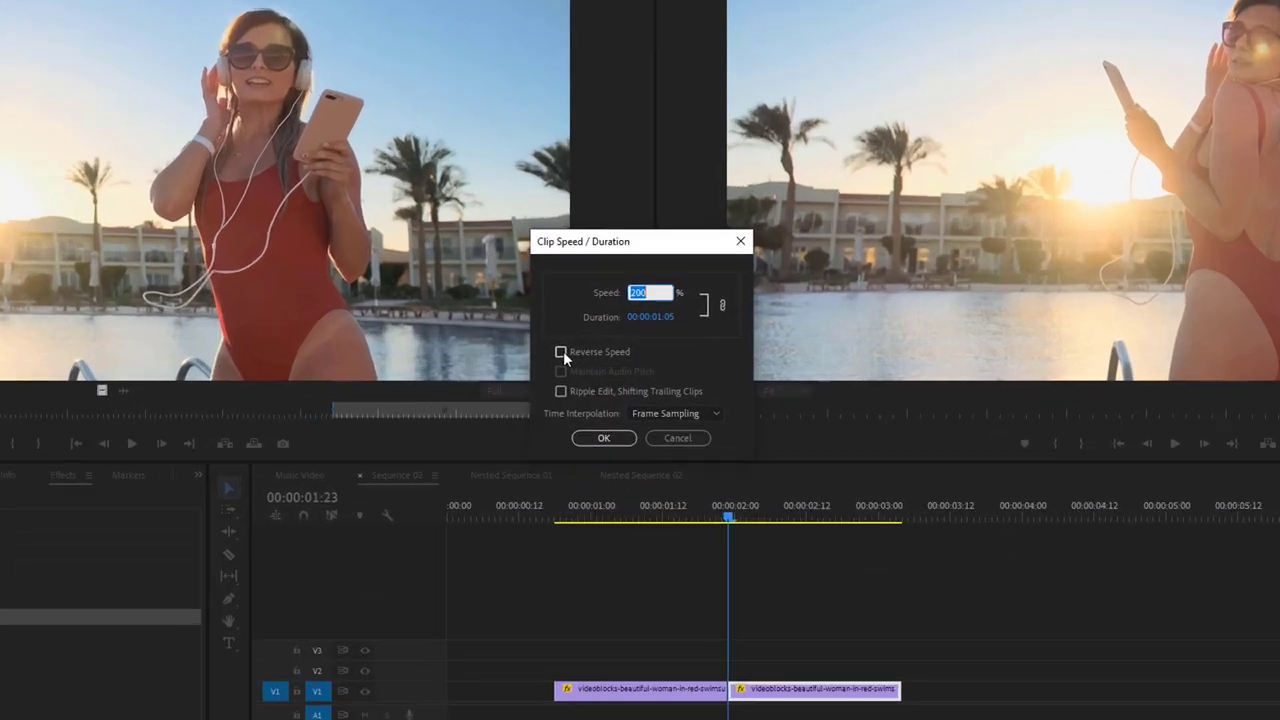
{"action": "left_click", "coordinate": [590, 353]}
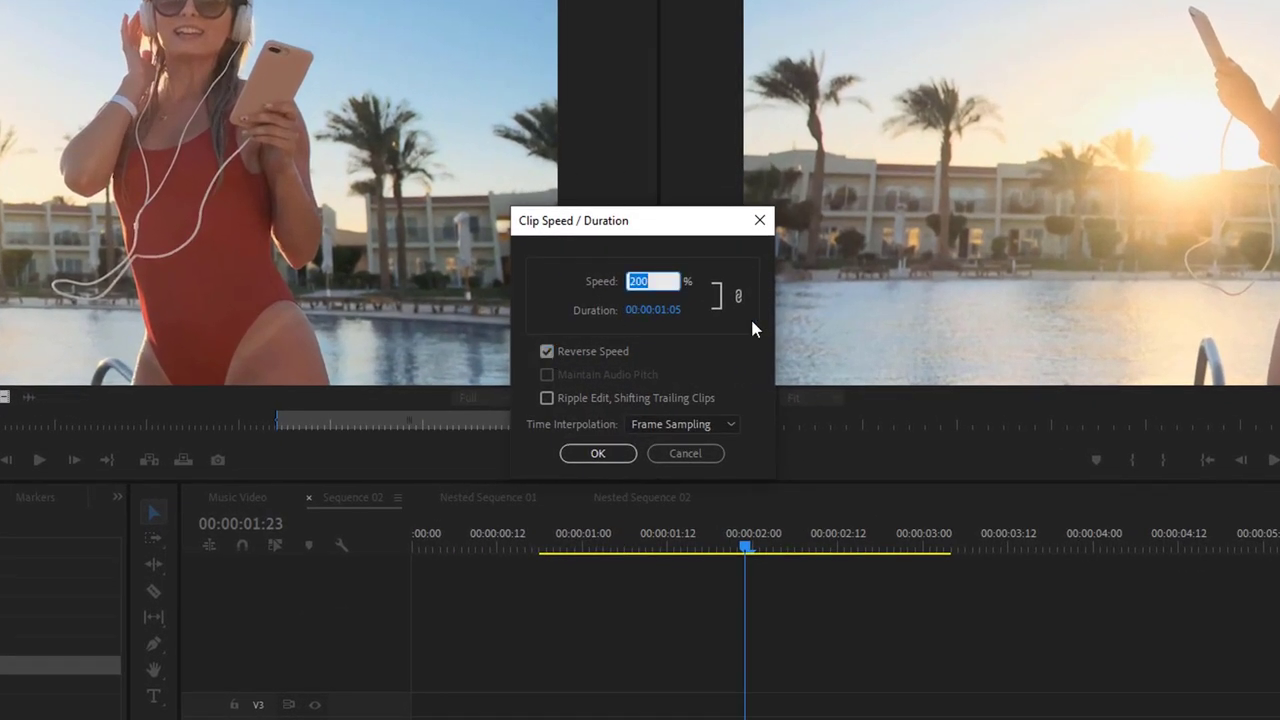
{"action": "type", "text": "1000"}
{"action": "key", "text": "Return"}
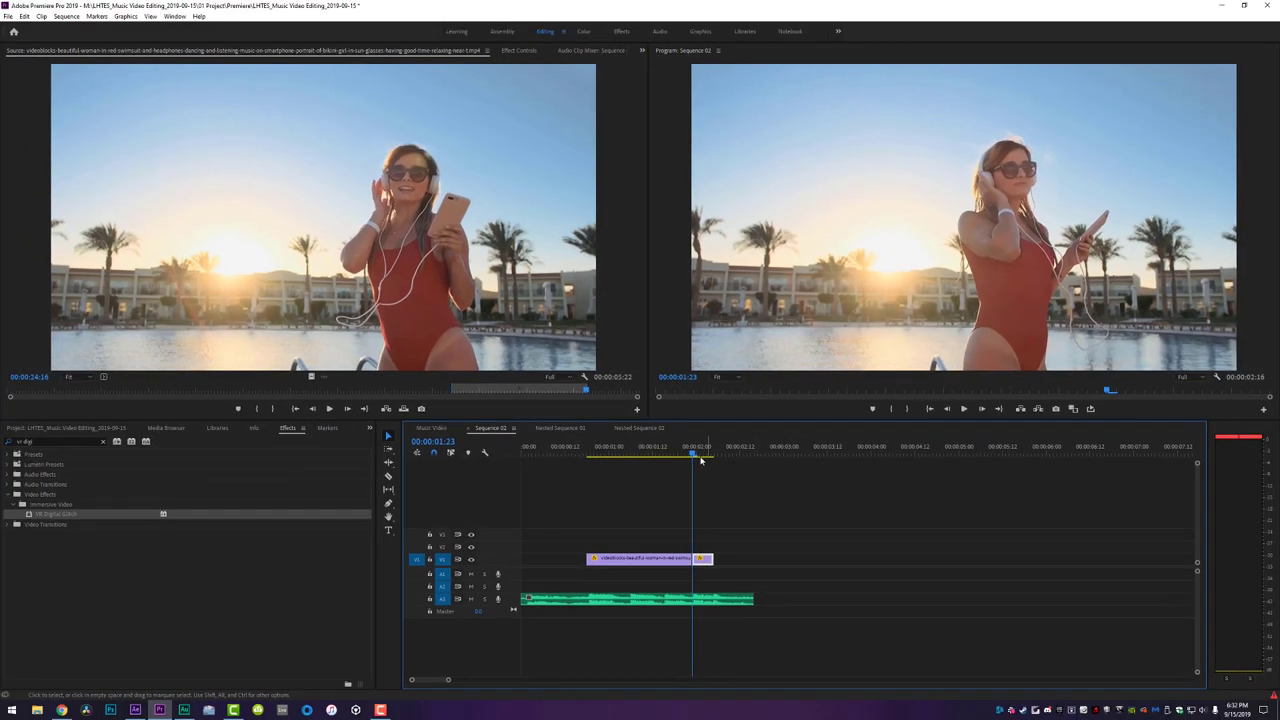
{"action": "left_click", "coordinate": [587, 451]}
{"action": "key", "text": "space"}
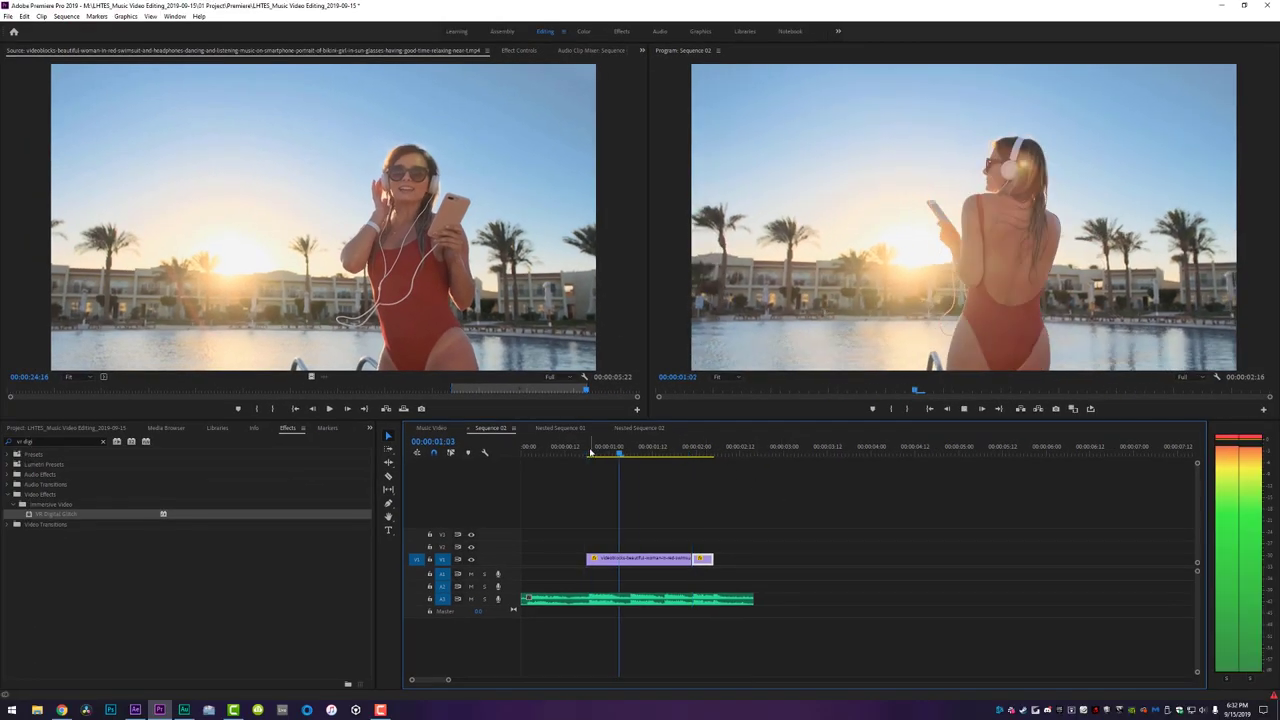
Copy the short reversed clip directly after itself, slow the copy to the first clip's speed playing forward, and play the sequence.
{"action": "mouse_move", "coordinate": [712, 558]}
{"action": "left_mouse_down"}
{"action": "mouse_move", "coordinate": [760, 560]}
{"action": "mouse_move", "coordinate": [731, 561]}
{"action": "left_mouse_up"}
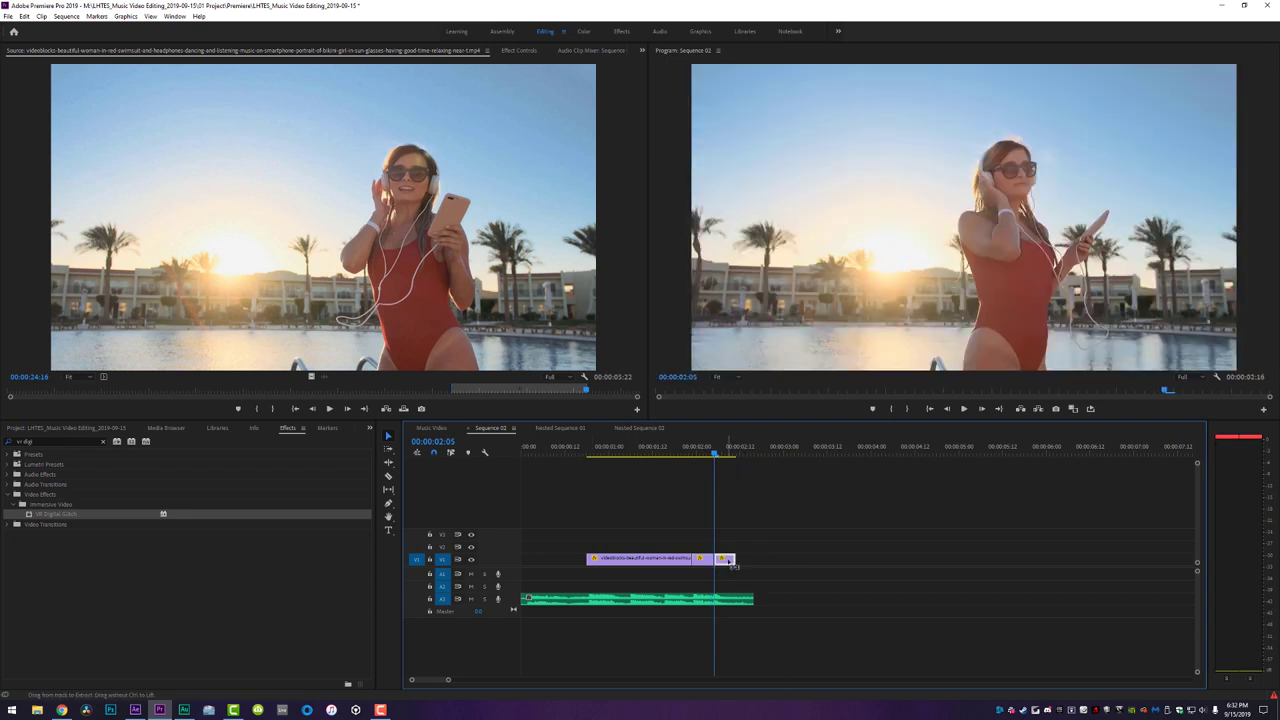
{"action": "key", "text": "ctrl+r"}
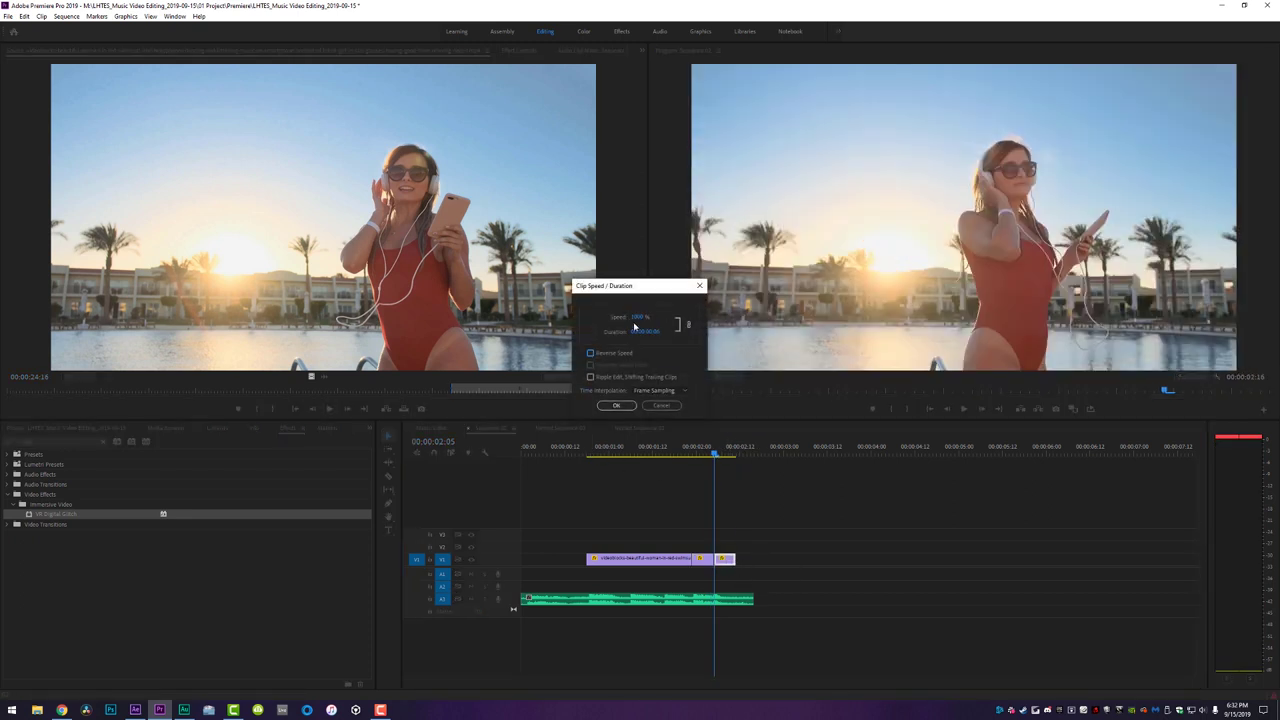
{"action": "key", "text": "Return"}
{"action": "left_click", "coordinate": [589, 451]}
{"action": "key", "text": "space"}
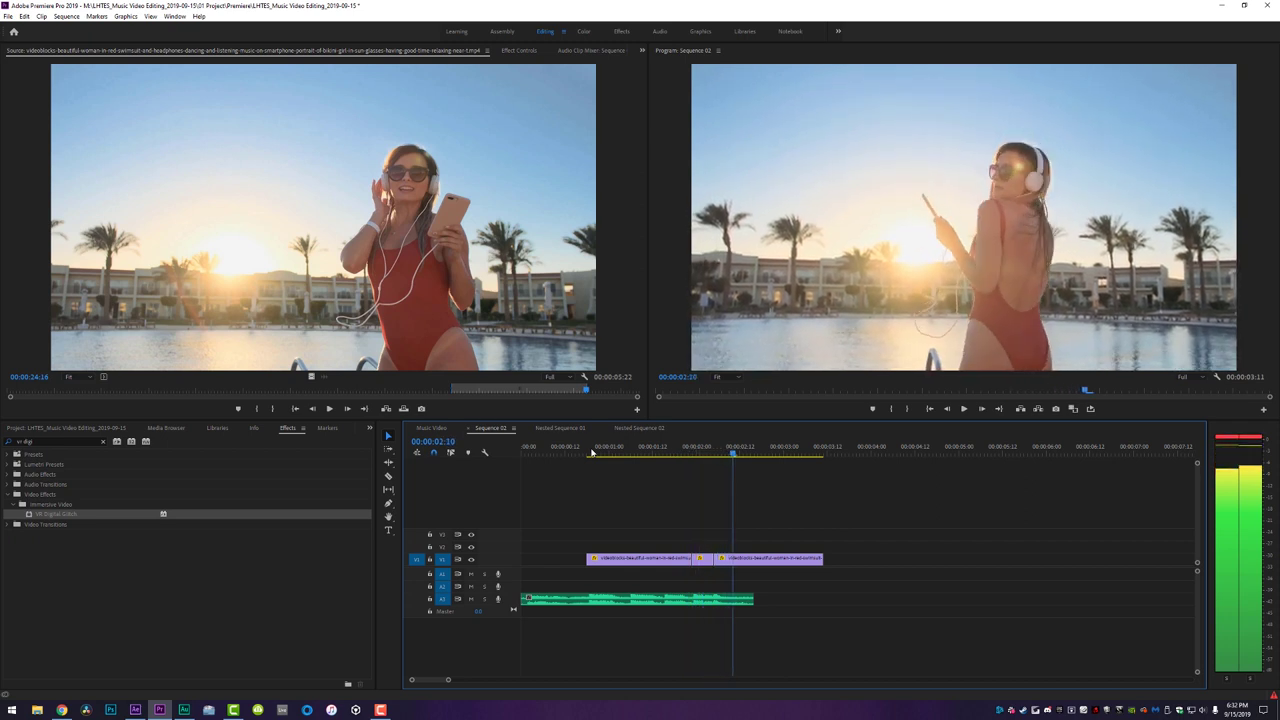
{"action": "key", "text": "space"}
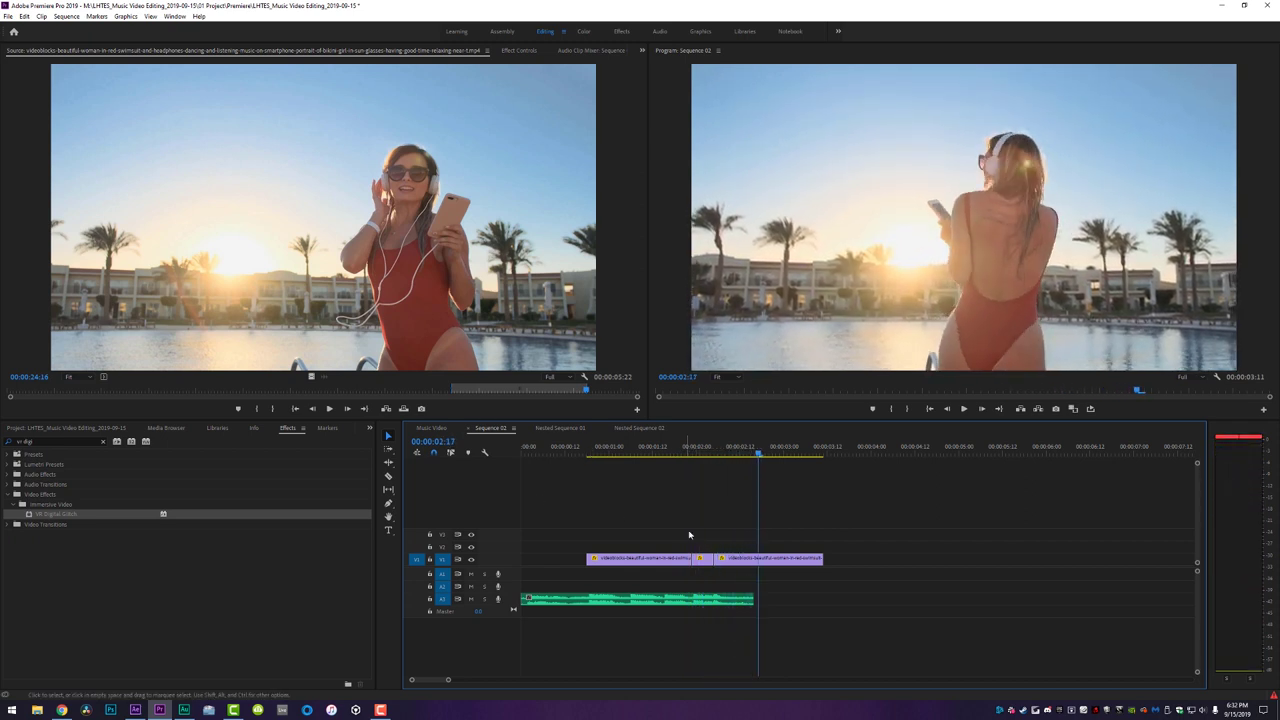
Play the three V1 clips and trim the end of the last one to the end of the music.
{"action": "left_click", "coordinate": [702, 556]}
{"action": "left_click", "coordinate": [576, 450]}
{"action": "key", "text": "space"}
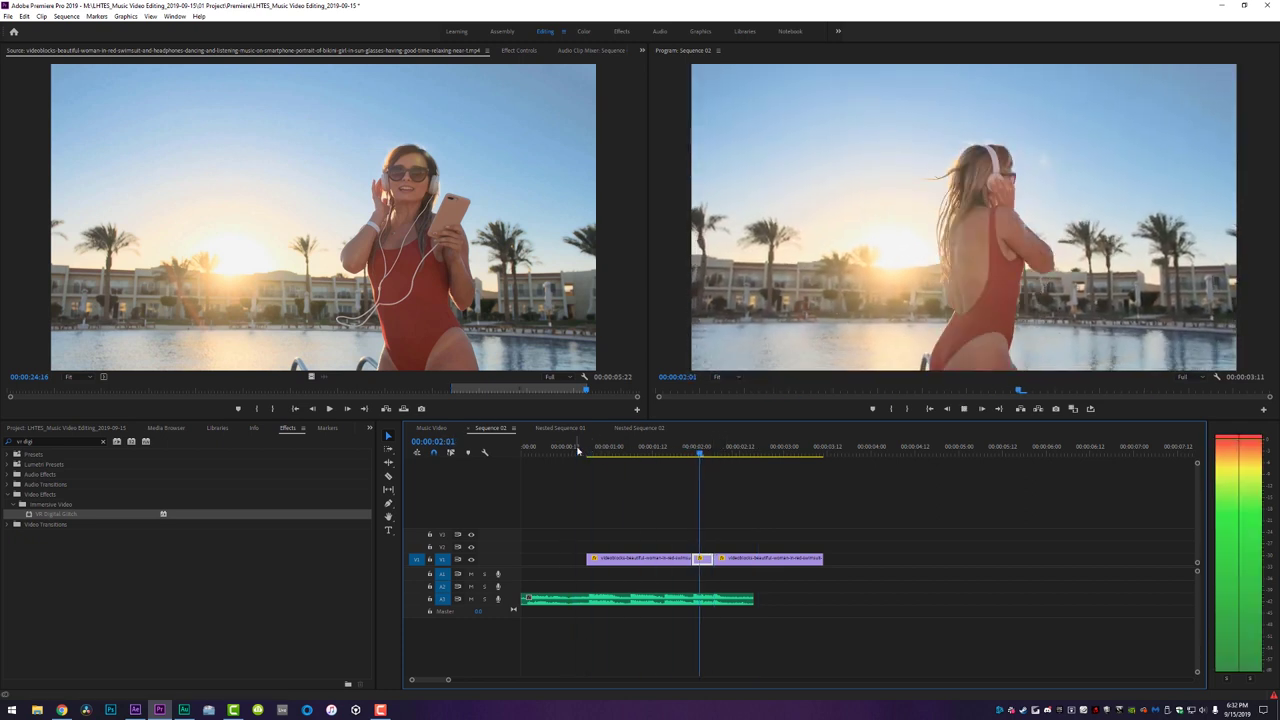
{"action": "left_click_drag", "start_coordinate": [823, 558], "coordinate": [754, 558]}
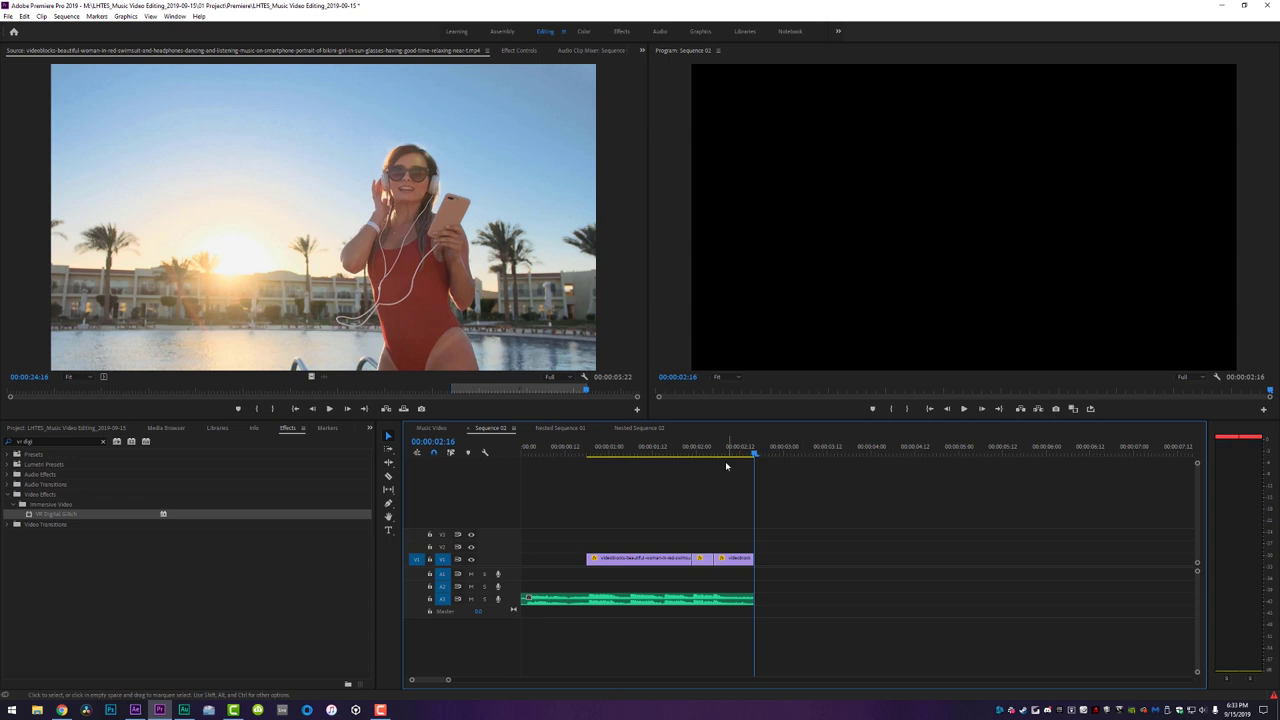
Split the first V1 clip on the music beat at about 00:00:01:06.
{"action": "mouse_move", "coordinate": [680, 455]}
{"action": "left_mouse_down"}
{"action": "mouse_move", "coordinate": [714, 455]}
{"action": "mouse_move", "coordinate": [605, 461]}
{"action": "mouse_move", "coordinate": [674, 468]}
{"action": "left_mouse_up"}
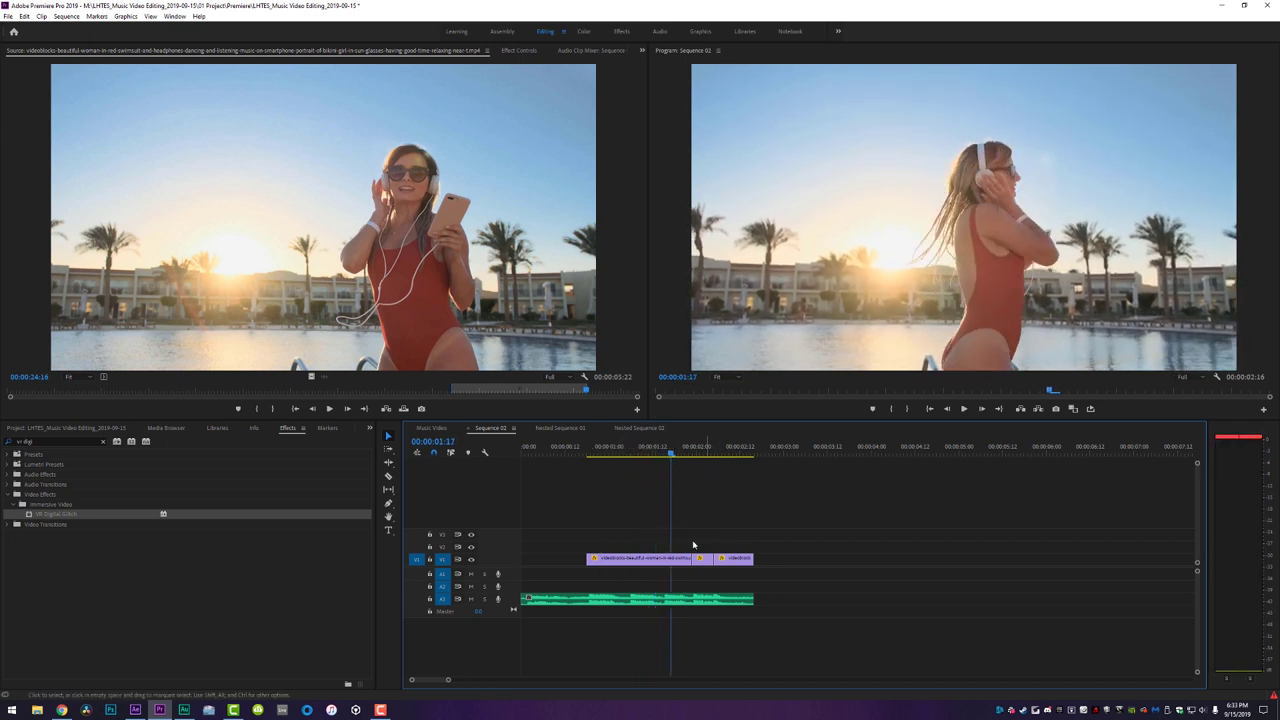
{"action": "left_click_drag", "start_coordinate": [651, 456], "coordinate": [587, 455]}
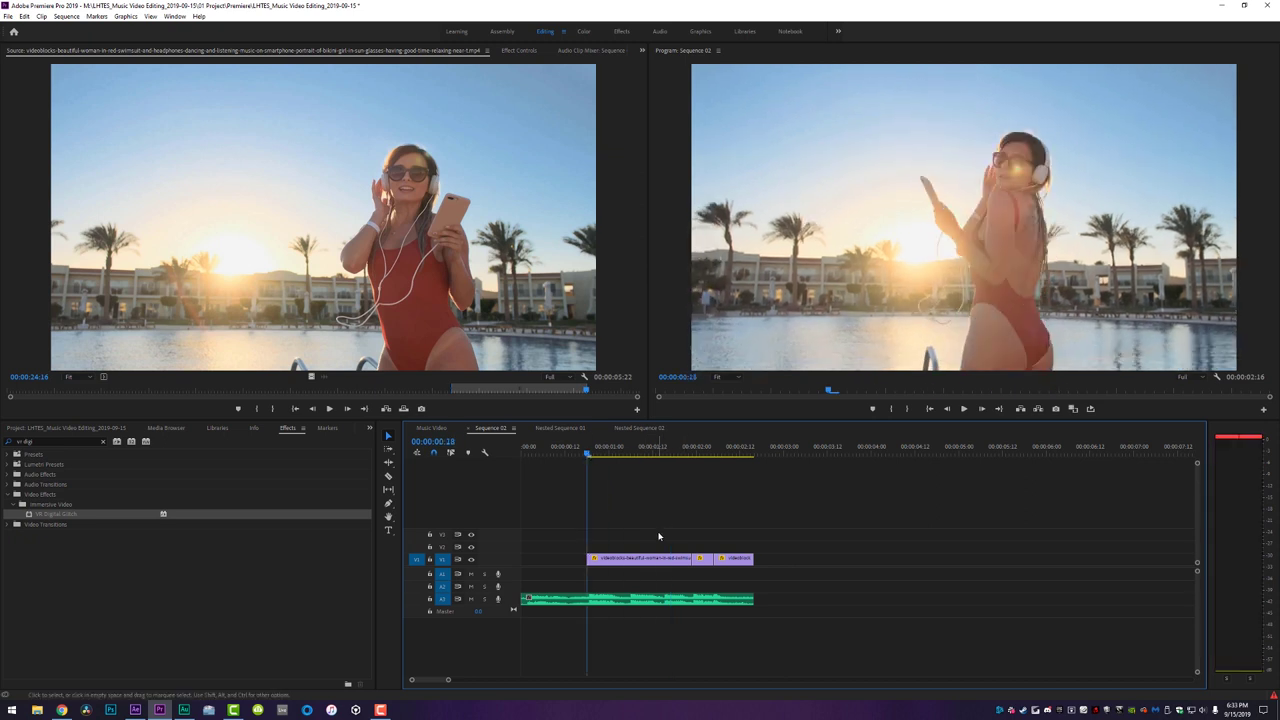
{"action": "key", "text": "ctrl+k"}
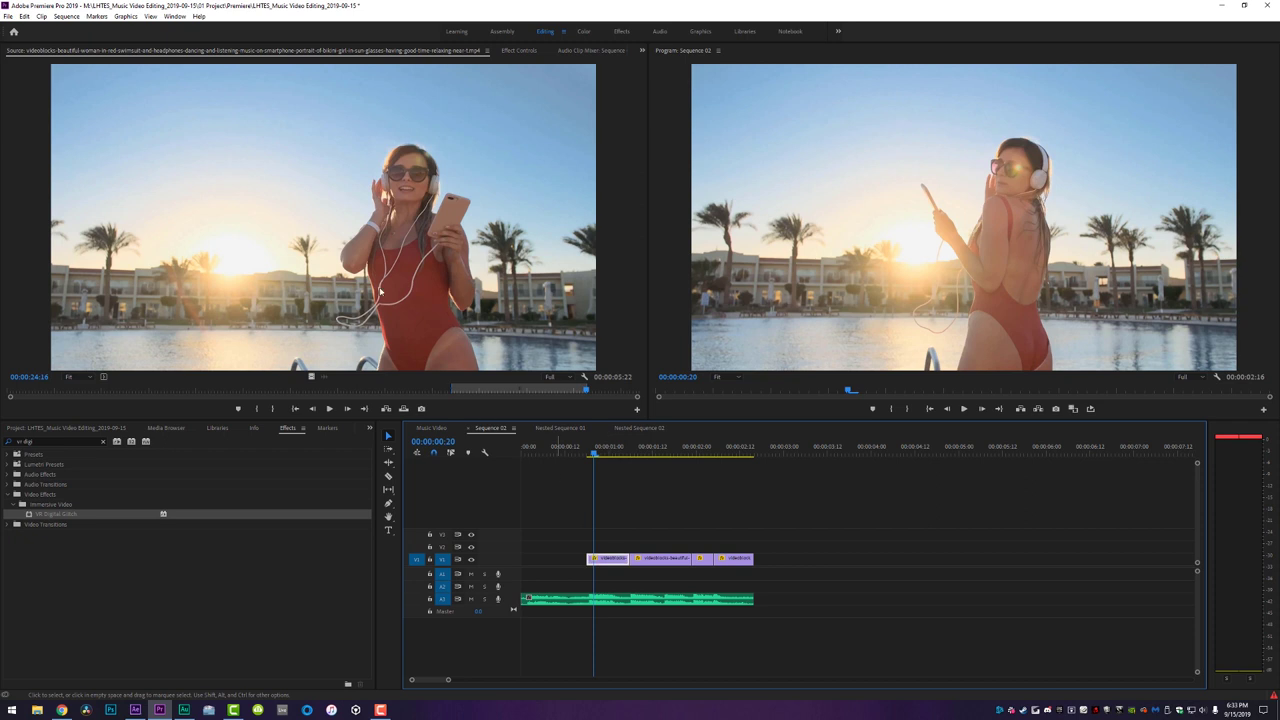
Scale the first V1 clip to 184 and reposition it to frame the woman closer.
{"action": "key", "text": "shift+5"}
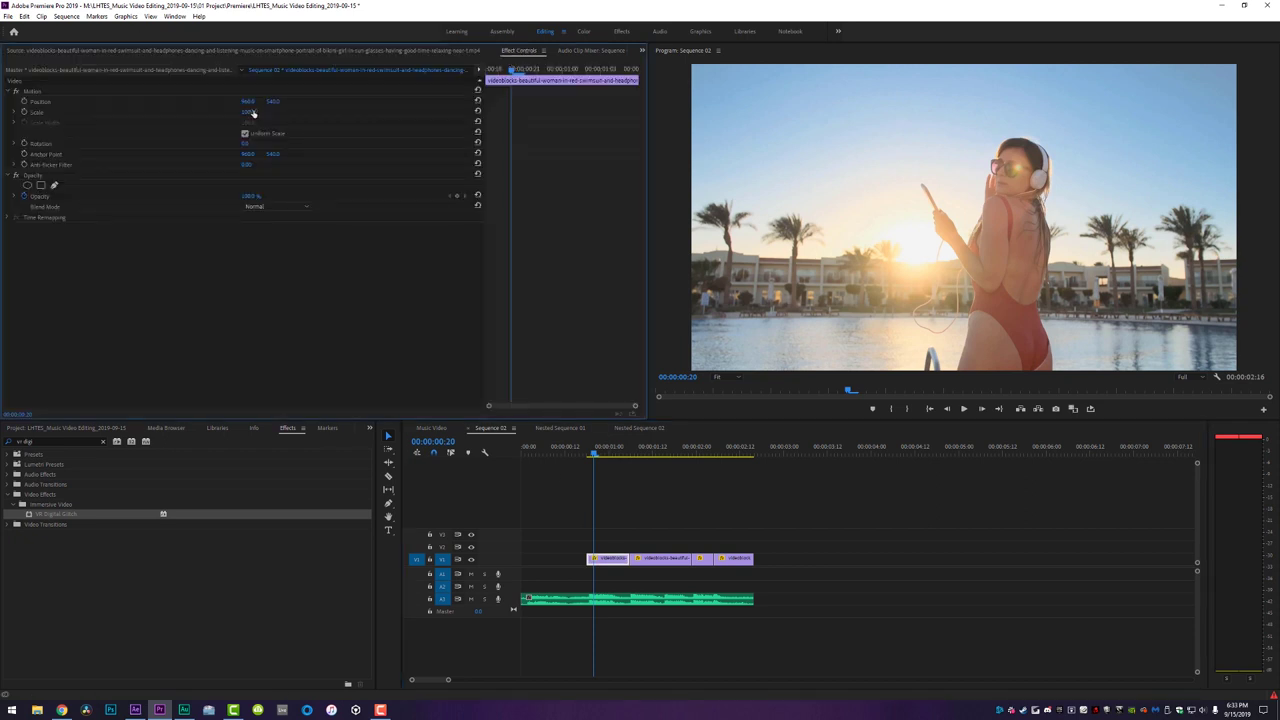
{"action": "type", "text": "150"}
{"action": "key", "text": "Return"}
{"action": "left_click_drag", "start_coordinate": [278, 102], "coordinate": [330, 102]}
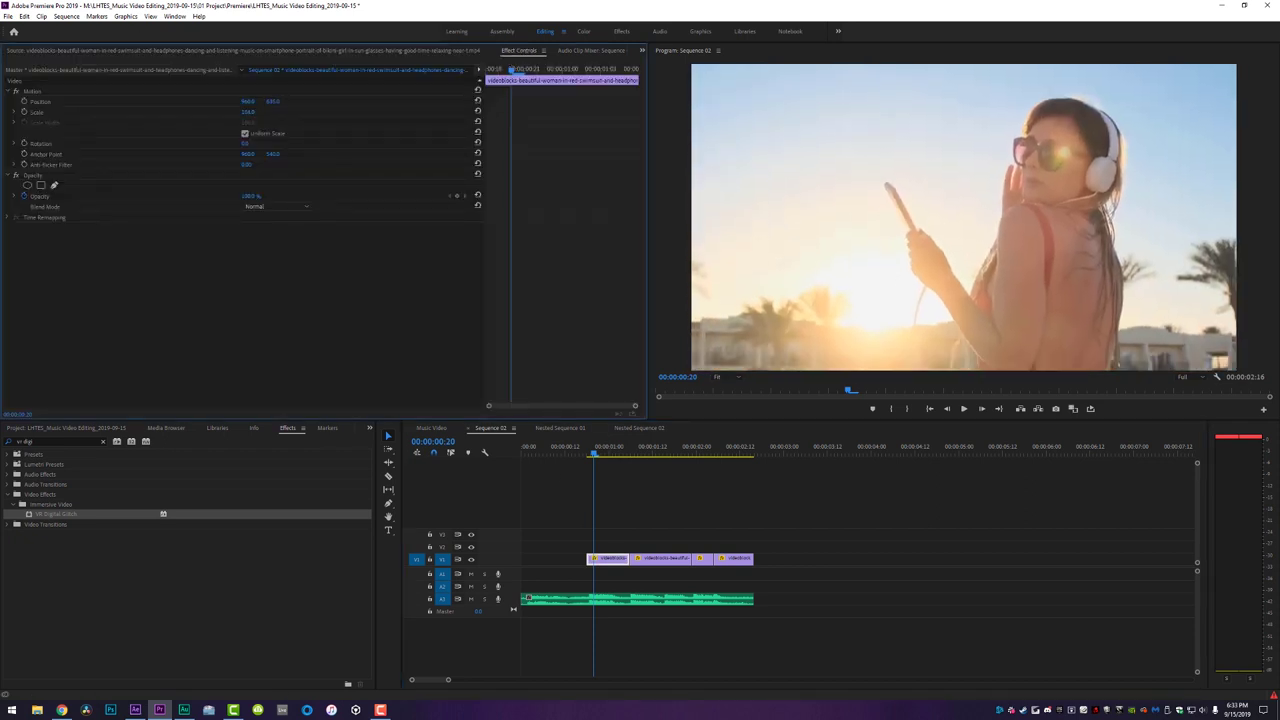
{"action": "left_click_drag", "start_coordinate": [247, 105], "coordinate": [220, 105]}
{"action": "left_click", "coordinate": [723, 503]}
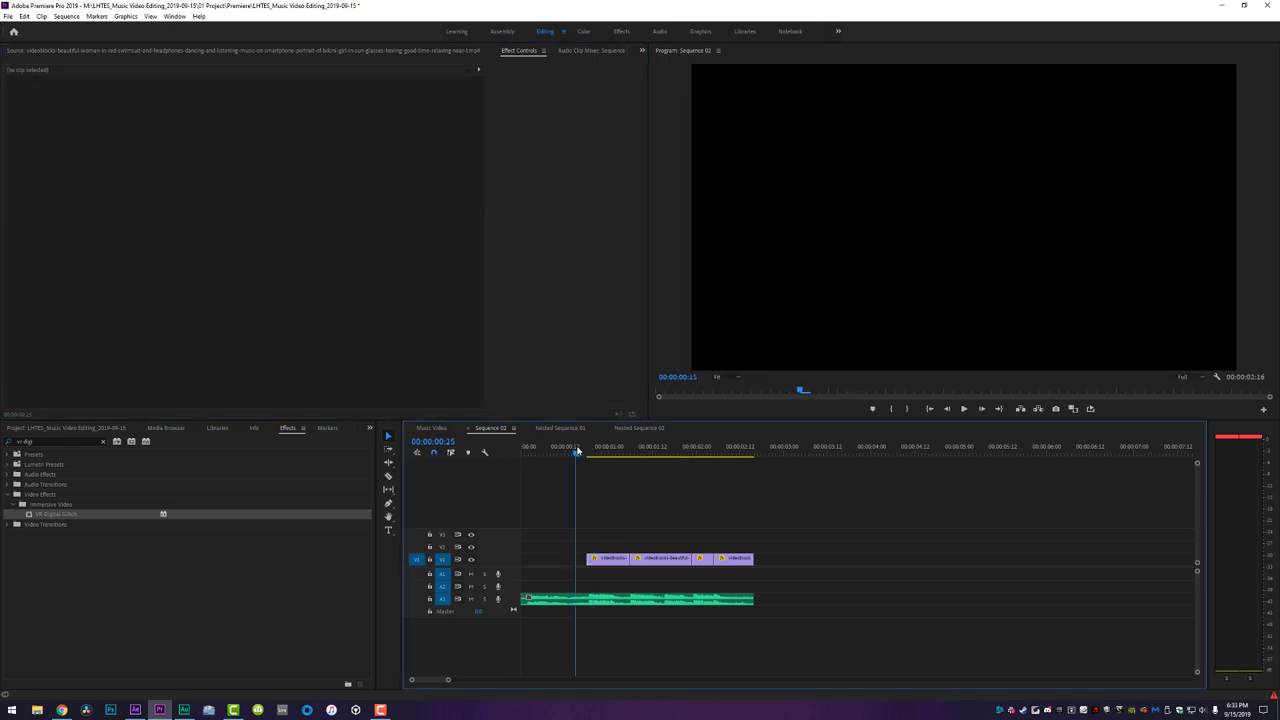
Play the sequence and review the enlarged first clip and the short reversed clip on V1.
{"action": "key", "text": "space"}
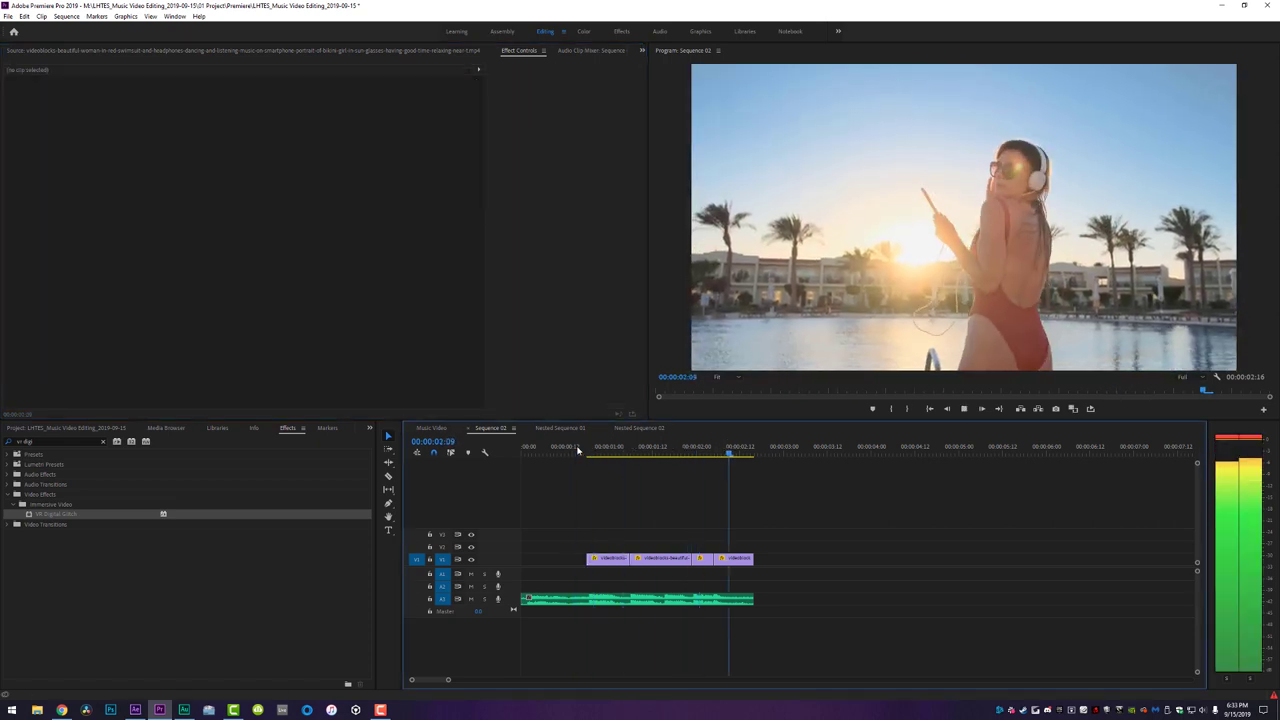
{"action": "key", "text": "space"}
{"action": "key", "text": "space"}
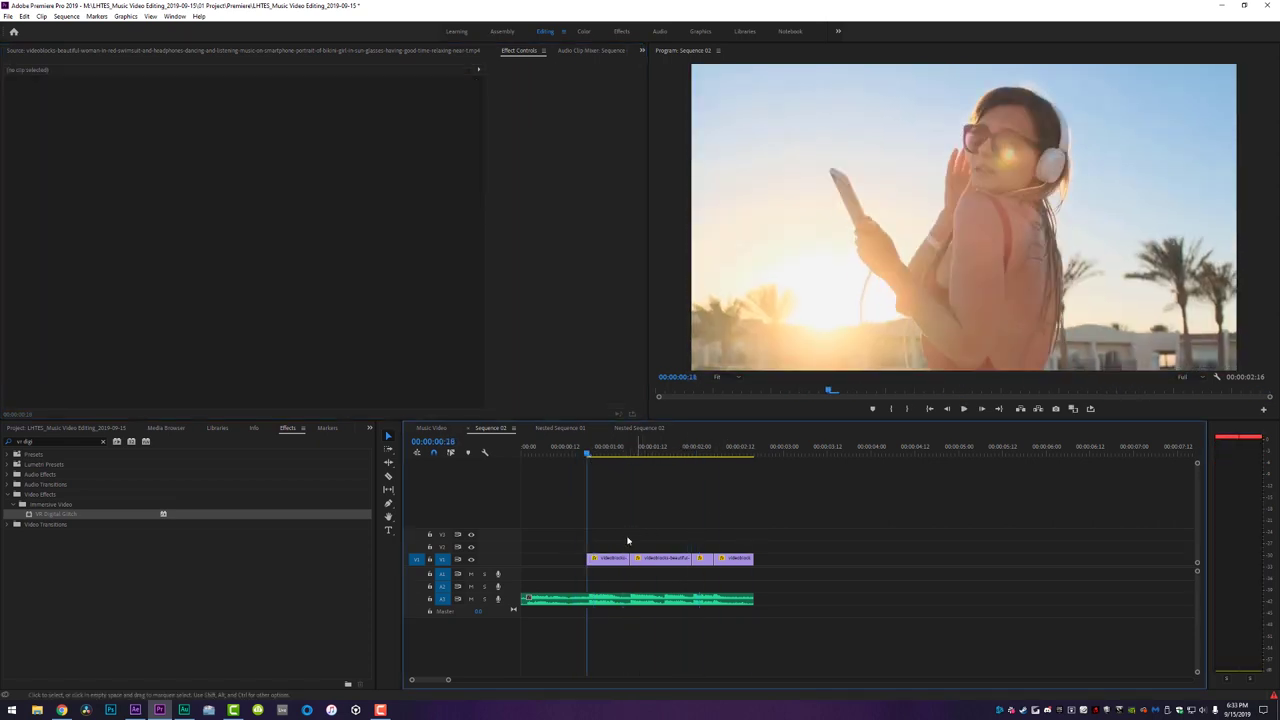
{"action": "left_click_drag", "start_coordinate": [609, 538], "coordinate": [731, 558]}
{"action": "left_click", "coordinate": [608, 563]}
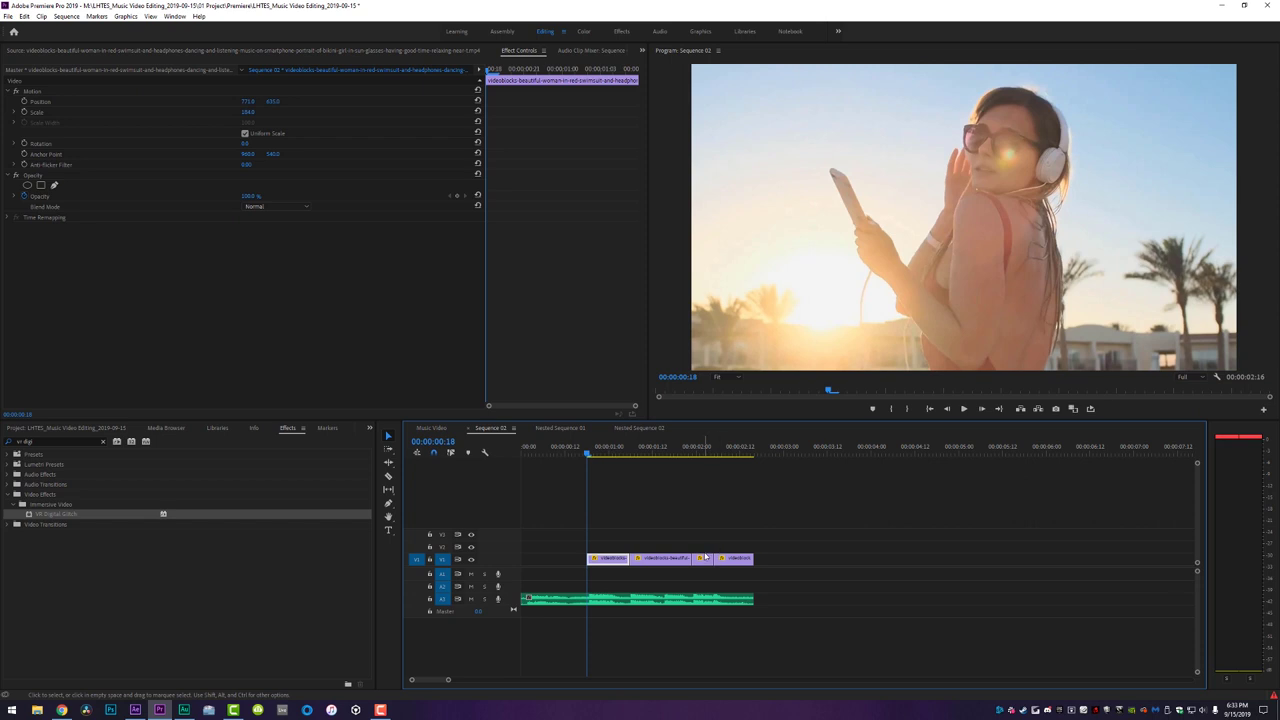
{"action": "left_click", "coordinate": [702, 557]}
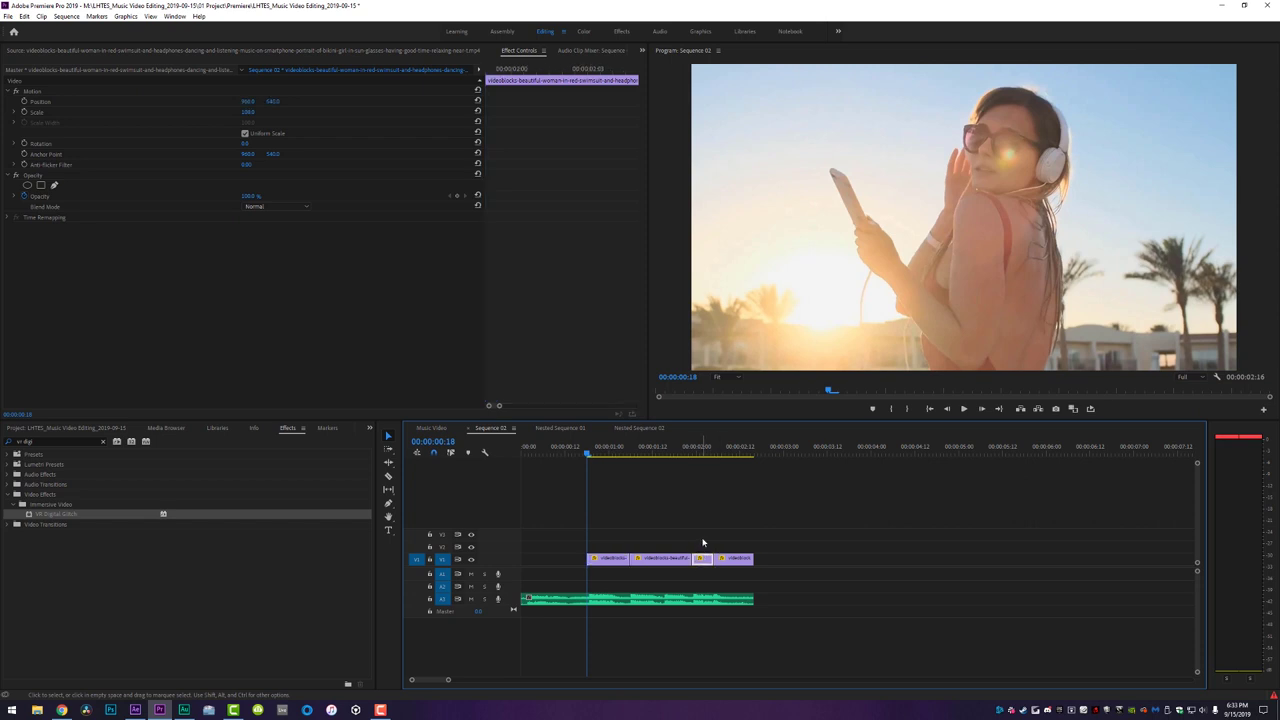
{"action": "left_click", "coordinate": [697, 531]}
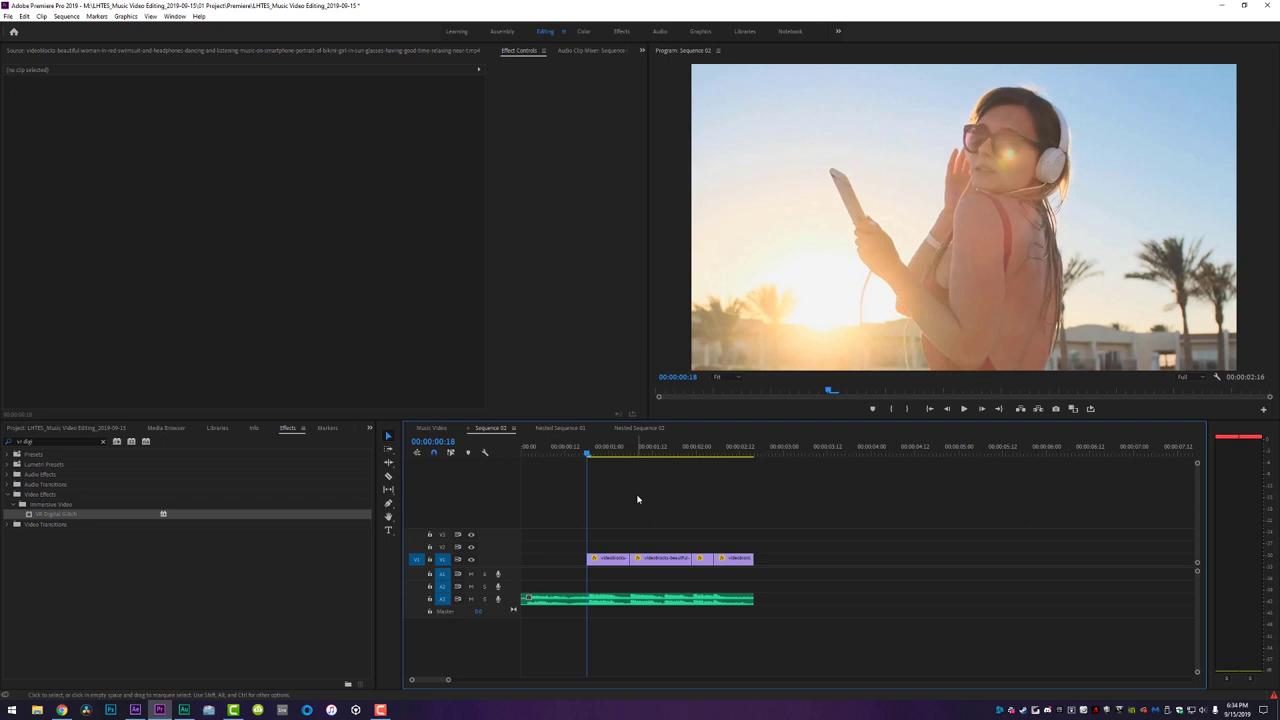
Switch to After Effects, open the Raw for Scribble.mp4 layer for painting at 0:00:11:17, and choose the Brush tool.
{"action": "left_click", "coordinate": [136, 710]}
{"action": "left_click_drag", "start_coordinate": [463, 448], "coordinate": [427, 450]}
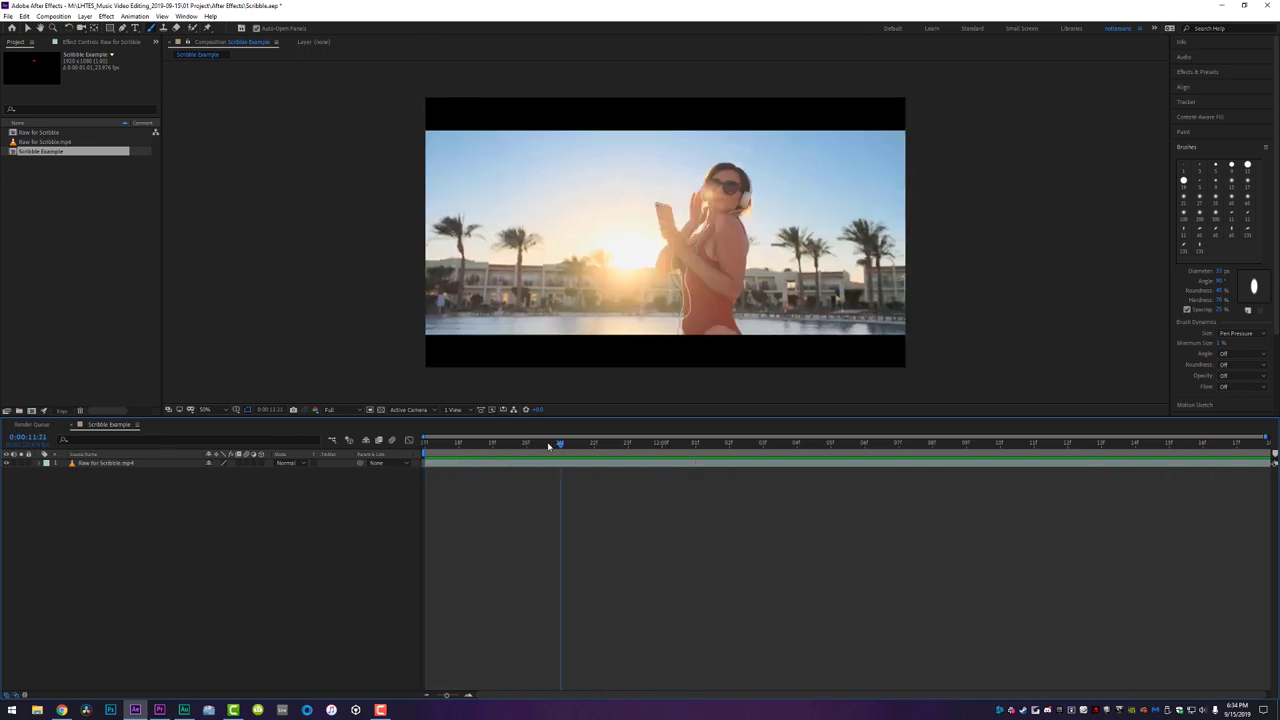
{"action": "double_click", "coordinate": [485, 467]}
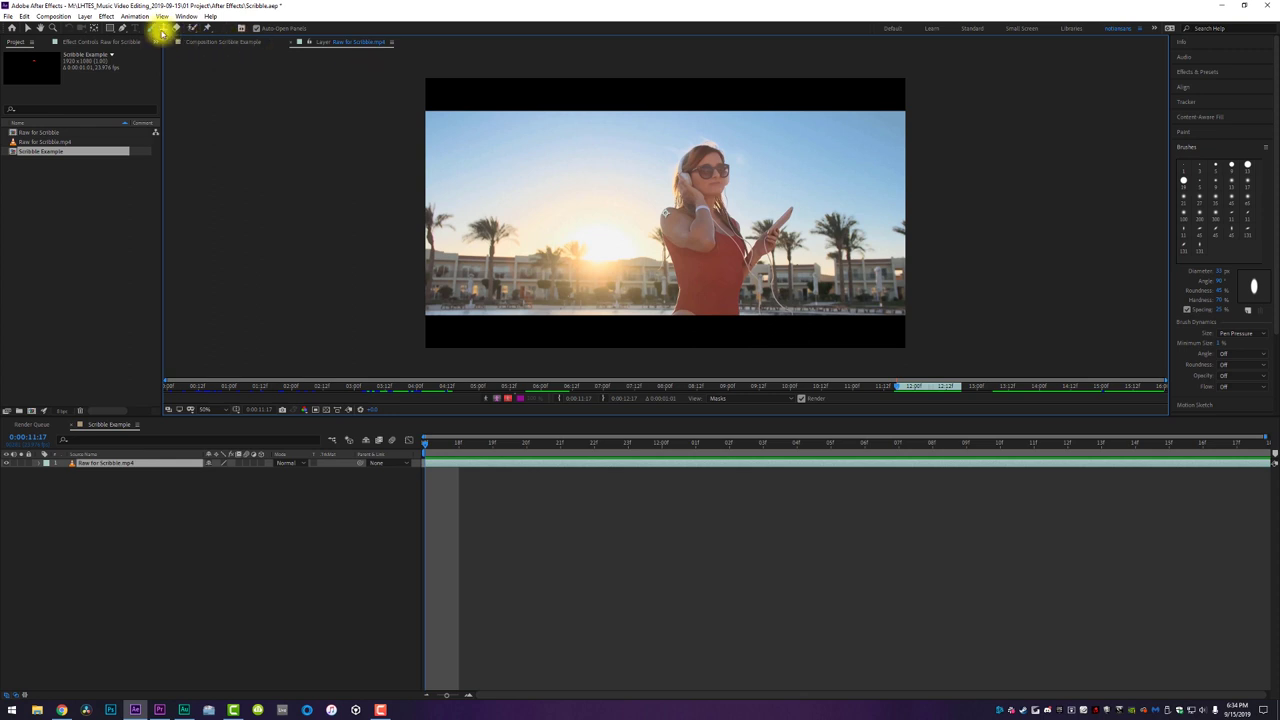
{"action": "left_click", "coordinate": [155, 28]}
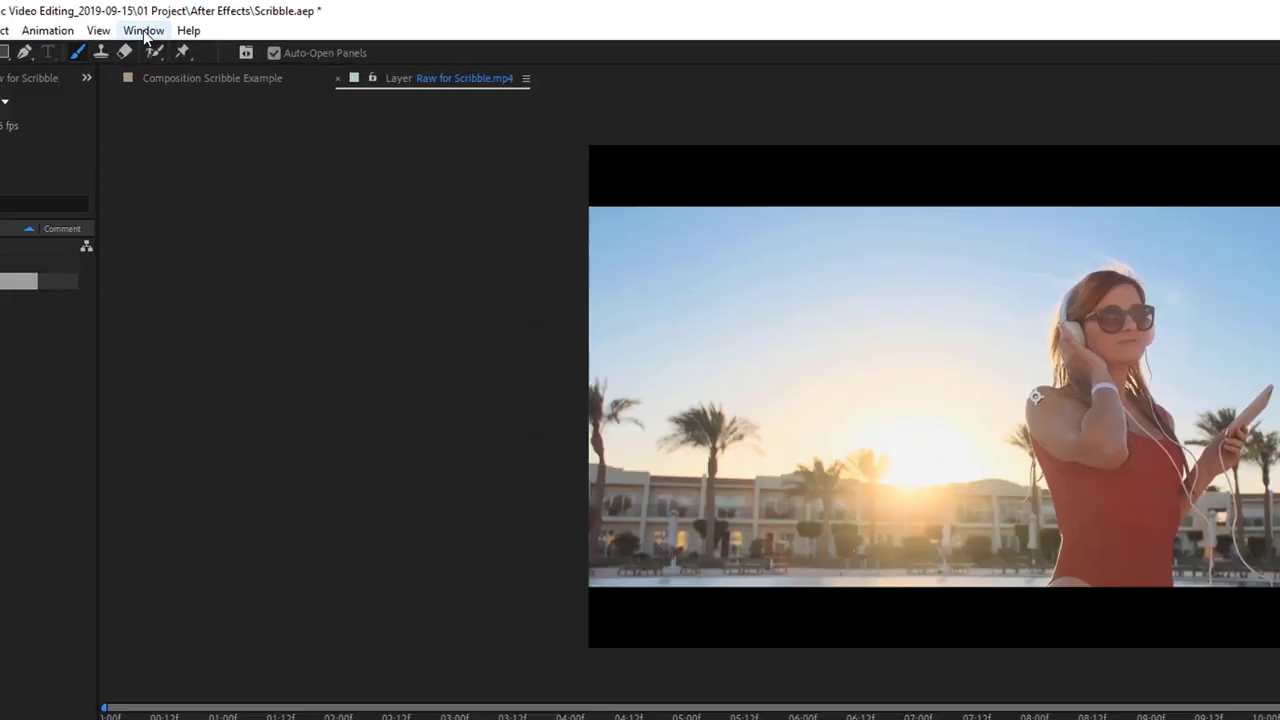
{"action": "left_click", "coordinate": [188, 19]}
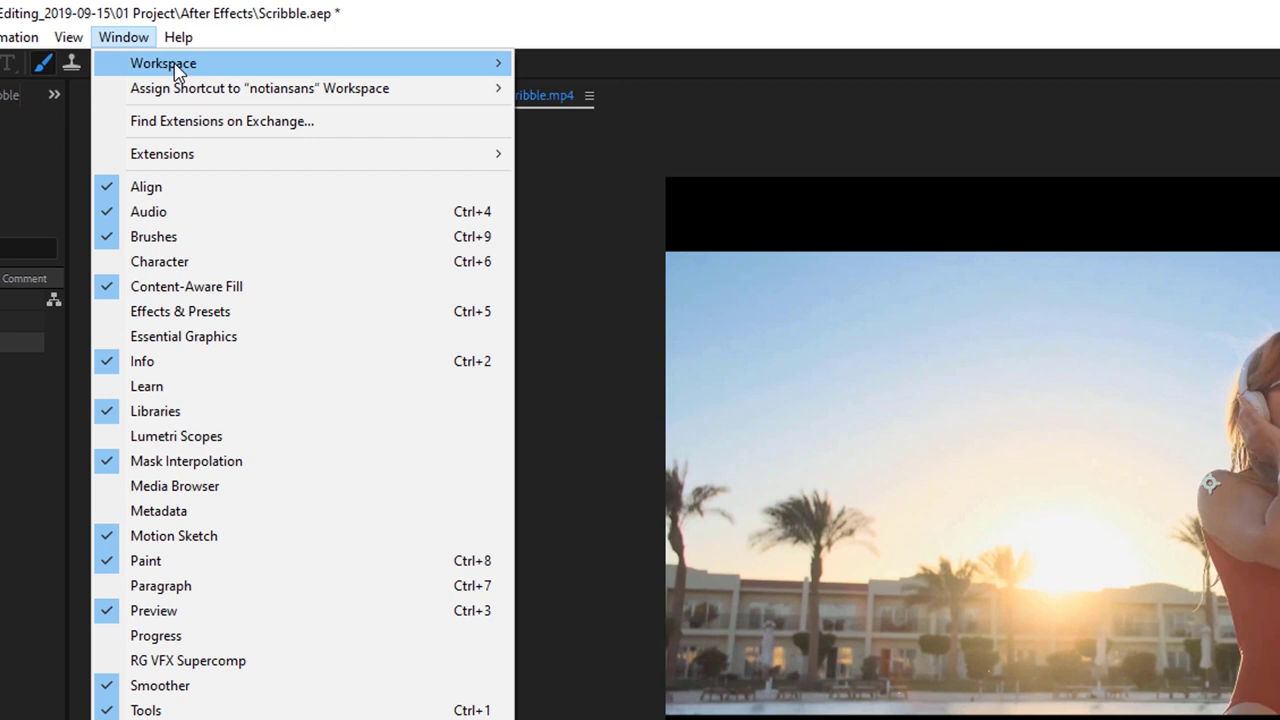
{"action": "mouse_move", "coordinate": [183, 68]}
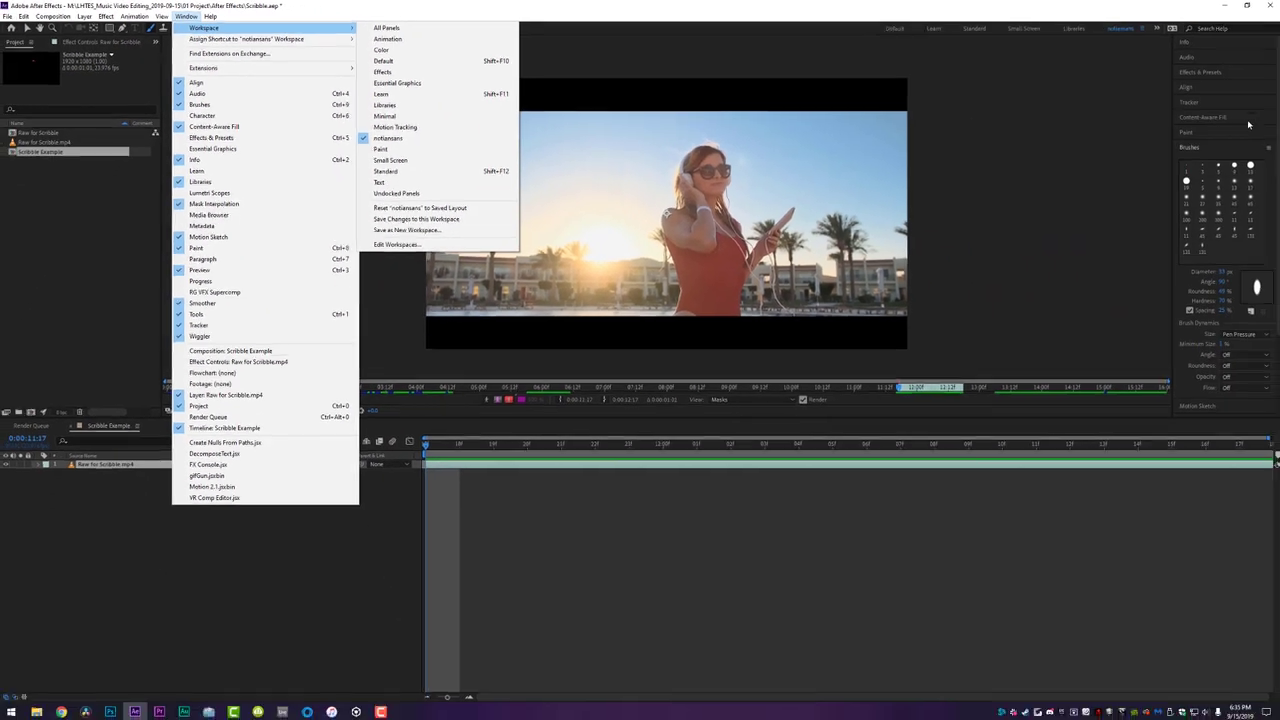
{"action": "left_click", "coordinate": [538, 67]}
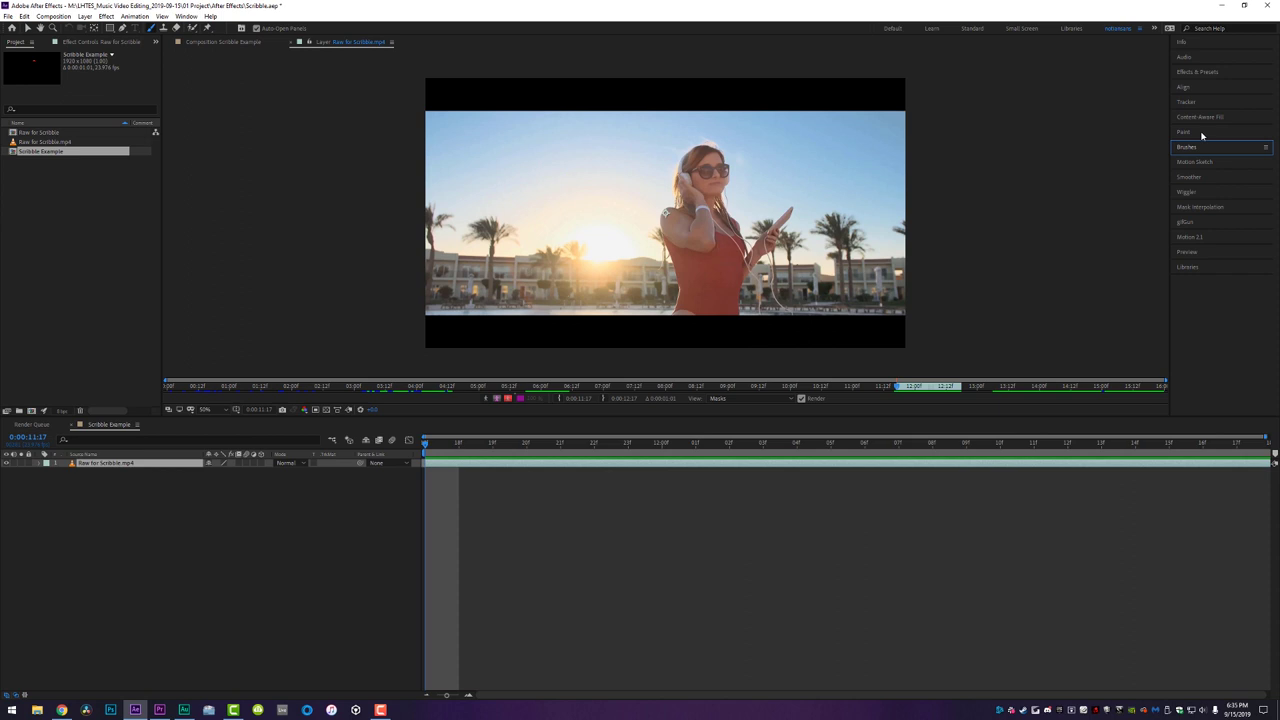
Set the paint foreground colour to red D32525 and reduce the brush diameter.
{"action": "left_click", "coordinate": [1190, 132]}
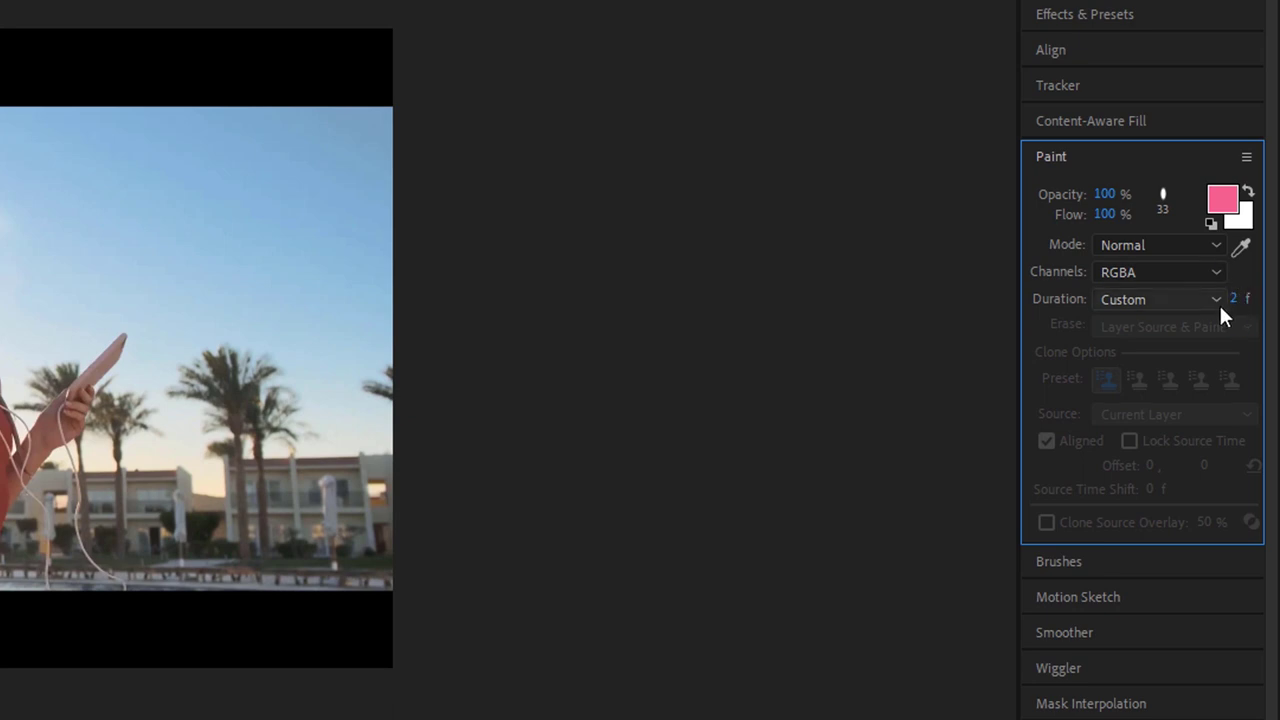
{"action": "left_click", "coordinate": [1223, 200]}
{"action": "mouse_move", "coordinate": [733, 367]}
{"action": "left_mouse_down"}
{"action": "mouse_move", "coordinate": [729, 343]}
{"action": "mouse_move", "coordinate": [674, 373]}
{"action": "mouse_move", "coordinate": [686, 314]}
{"action": "mouse_move", "coordinate": [686, 337]}
{"action": "left_mouse_up"}
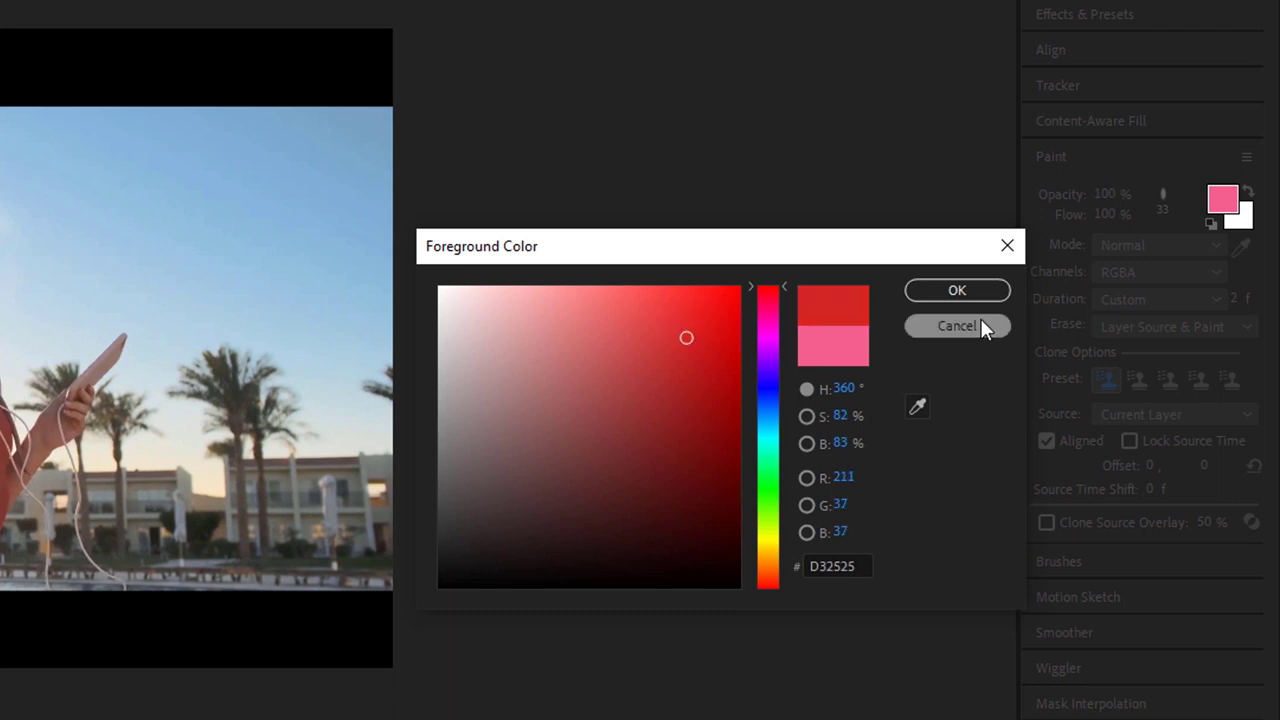
{"action": "left_click", "coordinate": [957, 290]}
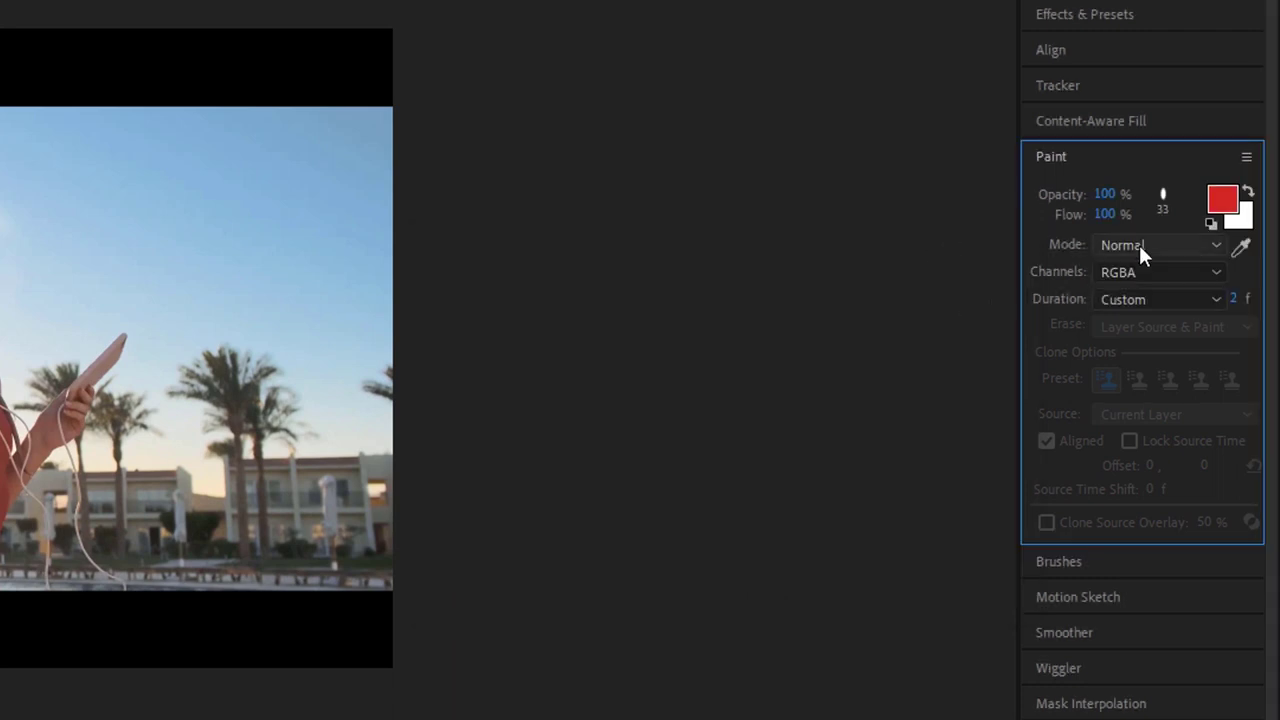
{"action": "left_click", "coordinate": [1089, 564]}
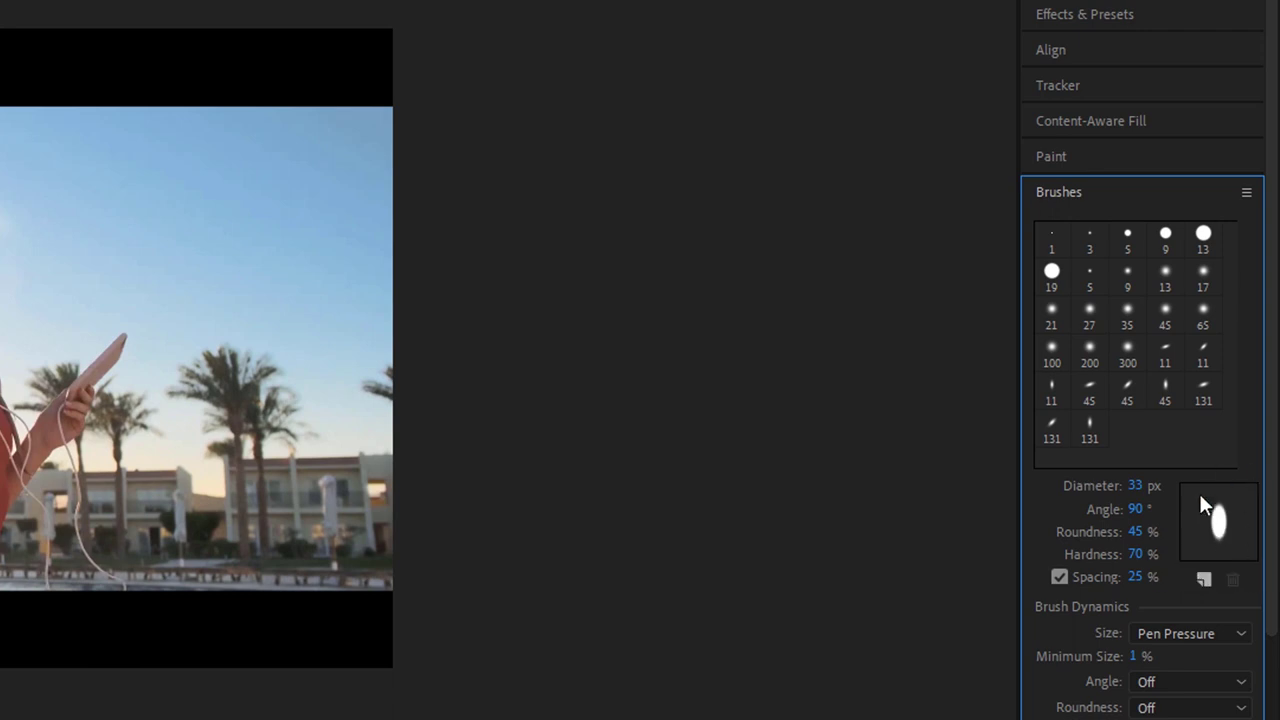
{"action": "mouse_move", "coordinate": [1136, 486]}
{"action": "left_mouse_down"}
{"action": "mouse_move", "coordinate": [1153, 481]}
{"action": "mouse_move", "coordinate": [1154, 494]}
{"action": "mouse_move", "coordinate": [1131, 510]}
{"action": "mouse_move", "coordinate": [1157, 514]}
{"action": "mouse_move", "coordinate": [1108, 486]}
{"action": "mouse_move", "coordinate": [1074, 487]}
{"action": "left_mouse_up"}
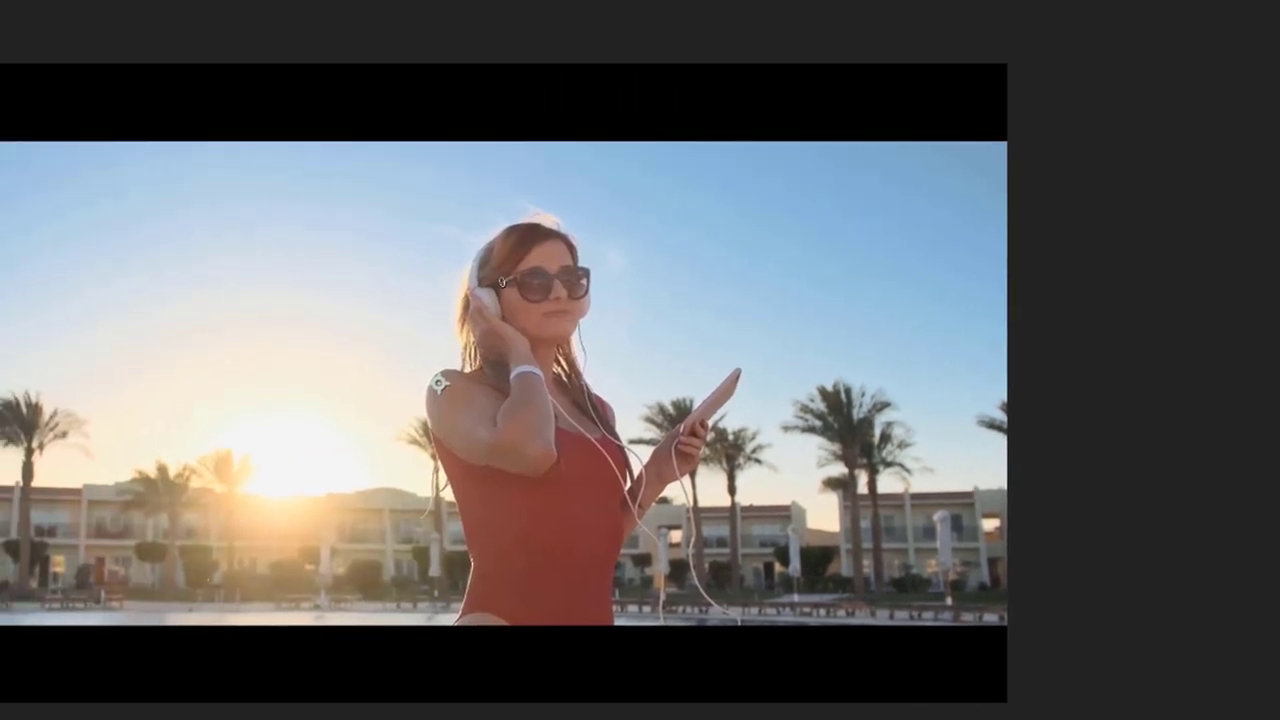
{"action": "mouse_move", "coordinate": [497, 298]}
{"action": "left_mouse_down"}
{"action": "mouse_move", "coordinate": [495, 248]}
{"action": "mouse_move", "coordinate": [772, 276]}
{"action": "left_mouse_up"}
{"action": "left_click_drag", "start_coordinate": [845, 302], "coordinate": [975, 233]}
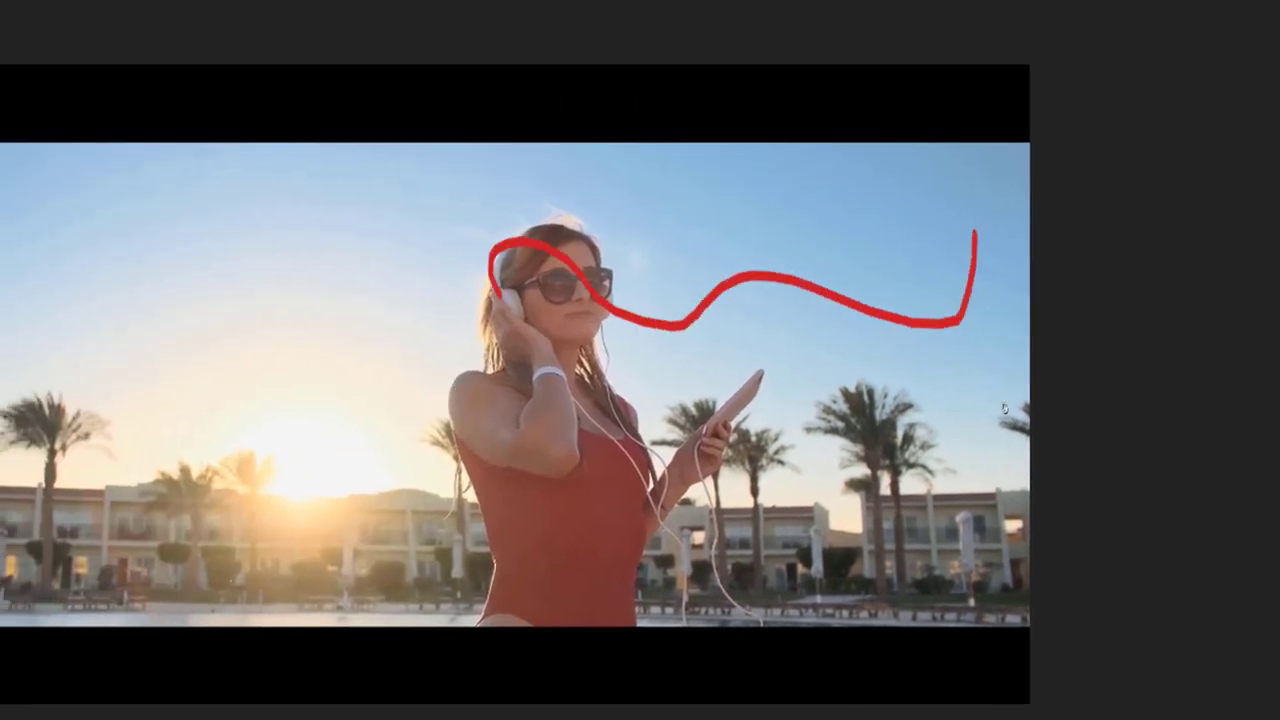
{"action": "key", "text": "ctrl+z"}
Paint a looping, wavy red stroke from the woman's headphones across her face into the sky beyond her.
{"action": "mouse_move", "coordinate": [504, 257]}
{"action": "left_mouse_down"}
{"action": "mouse_move", "coordinate": [483, 293]}
{"action": "mouse_move", "coordinate": [678, 277]}
{"action": "mouse_move", "coordinate": [824, 317]}
{"action": "mouse_move", "coordinate": [921, 255]}
{"action": "left_mouse_up"}
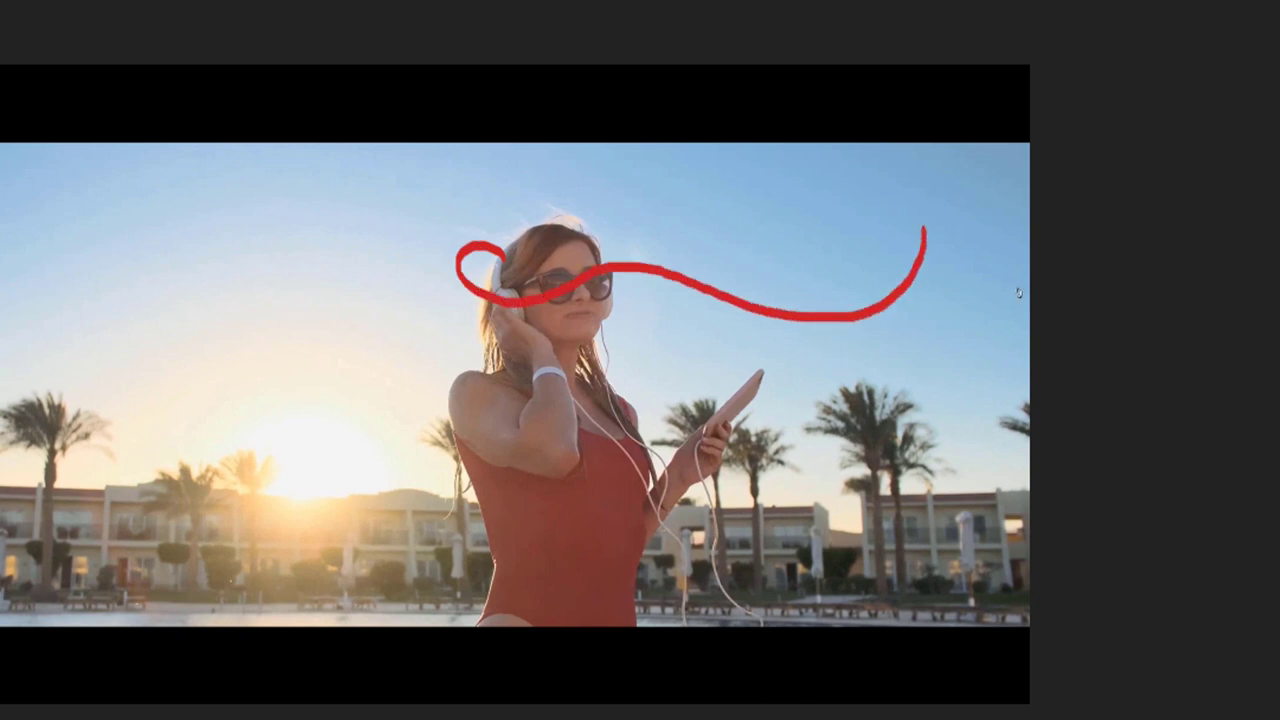
Paint short red scribble strokes around the woman's head frame by frame from 0:00:11:17 to 0:00:11:19.
{"action": "key", "text": "space"}
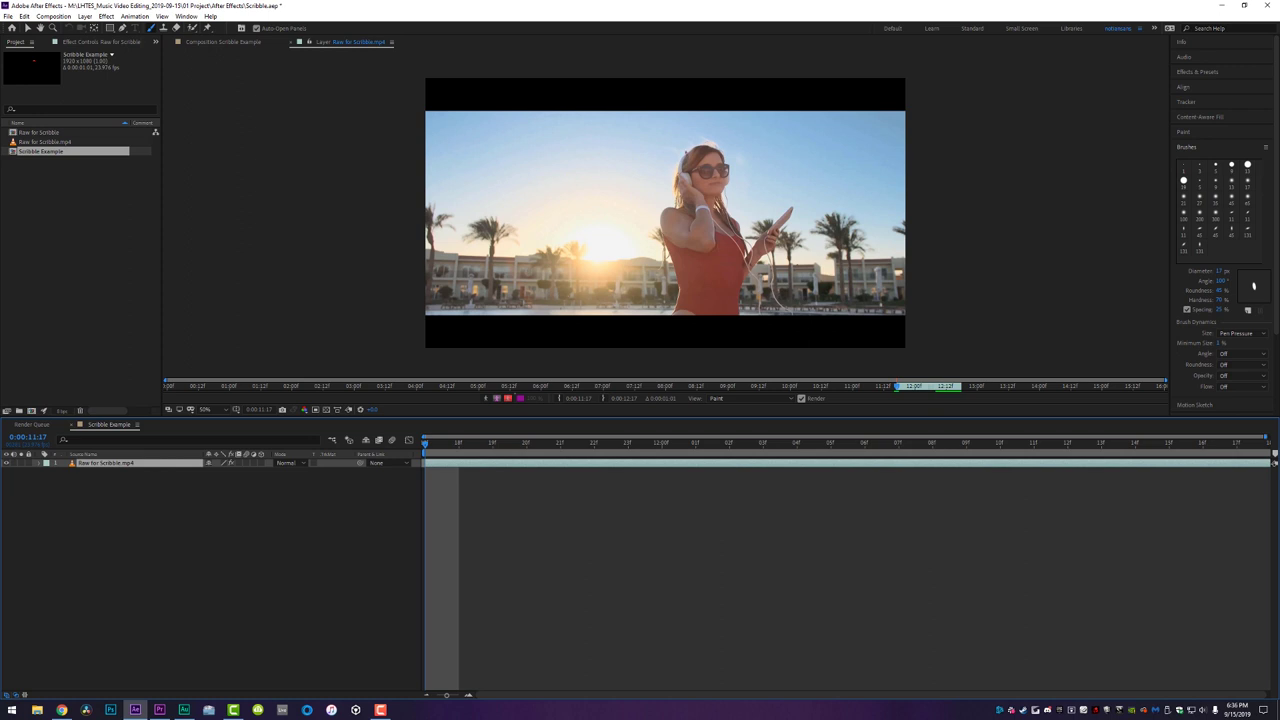
{"action": "left_click_drag", "start_coordinate": [687, 148], "coordinate": [678, 156]}
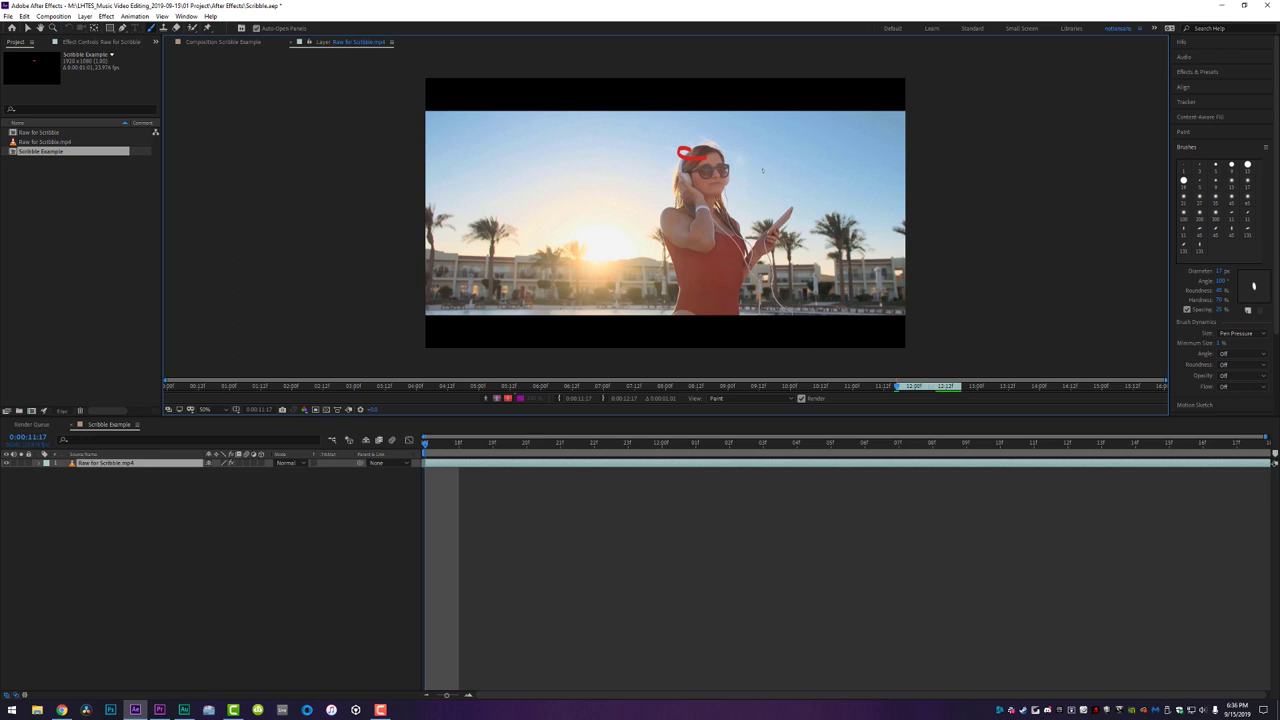
{"action": "key", "text": "Page_Down"}
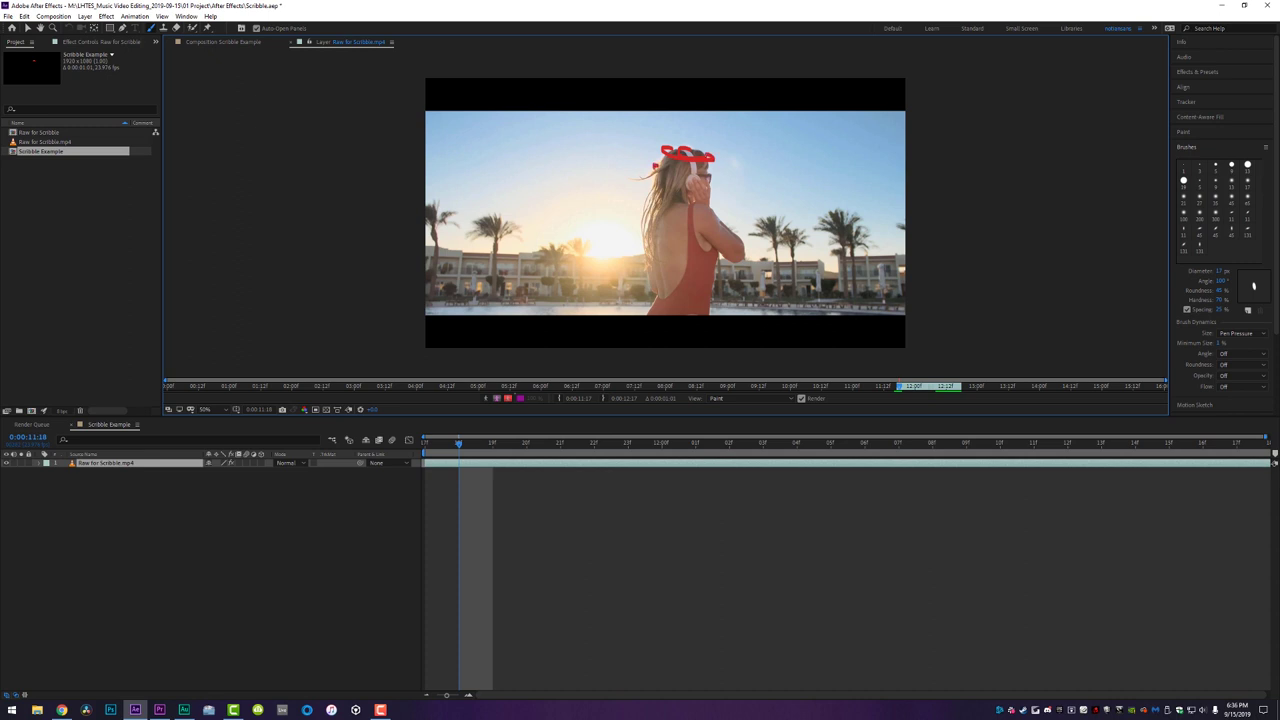
{"action": "key", "text": "Page_Down"}
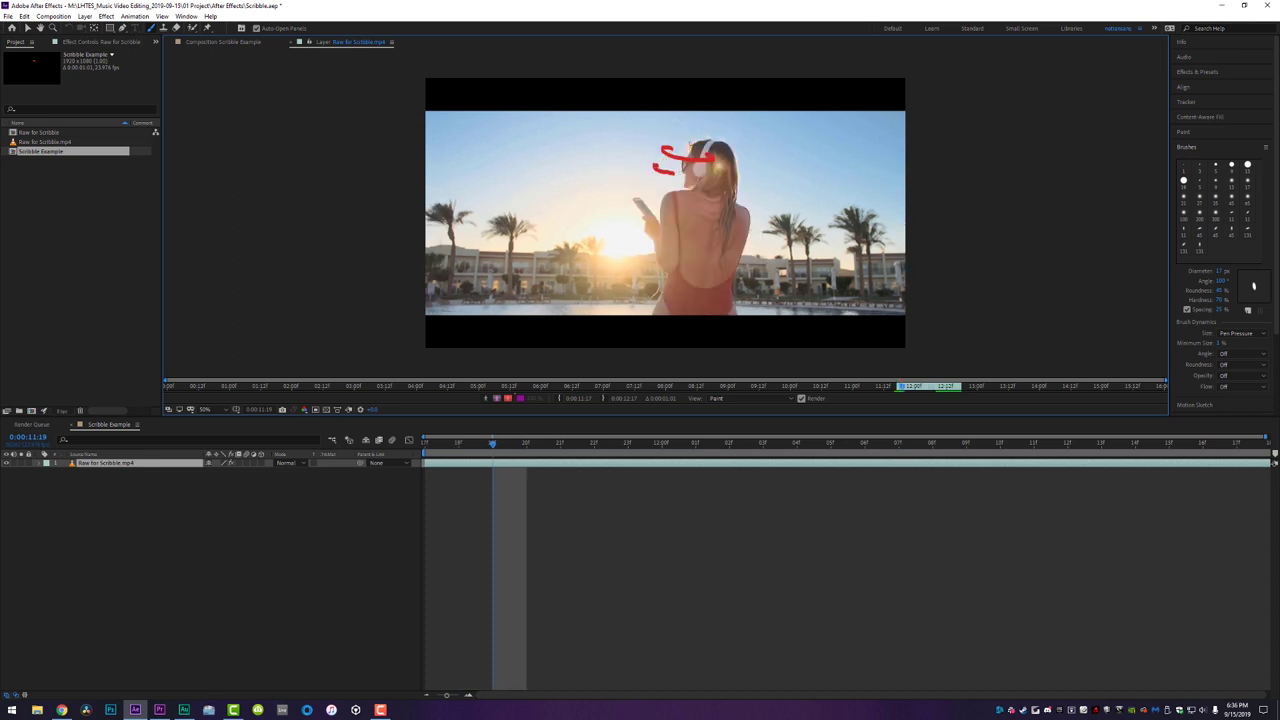
{"action": "mouse_move", "coordinate": [686, 146]}
{"action": "left_mouse_down"}
{"action": "mouse_move", "coordinate": [736, 156]}
{"action": "mouse_move", "coordinate": [671, 146]}
{"action": "mouse_move", "coordinate": [666, 168]}
{"action": "mouse_move", "coordinate": [663, 158]}
{"action": "mouse_move", "coordinate": [738, 176]}
{"action": "mouse_move", "coordinate": [665, 190]}
{"action": "mouse_move", "coordinate": [710, 210]}
{"action": "left_mouse_up"}
Paint red loops wrapping around the woman's head, arms and torso on frames 0:00:11:20 and 0:00:11:21, extending the lowest stroke over the water.
{"action": "key", "text": "Page_Down"}
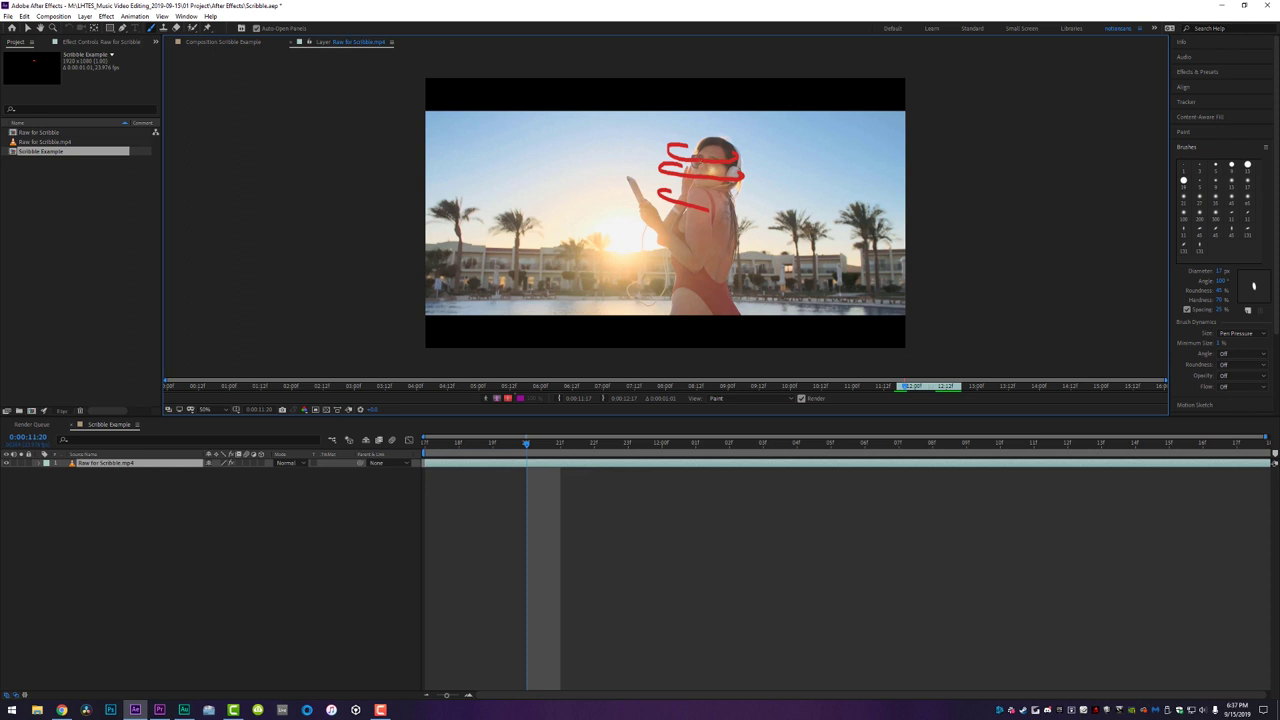
{"action": "left_click_drag", "start_coordinate": [741, 160], "coordinate": [746, 156]}
{"action": "mouse_move", "coordinate": [684, 186]}
{"action": "left_mouse_down"}
{"action": "mouse_move", "coordinate": [664, 192]}
{"action": "mouse_move", "coordinate": [742, 212]}
{"action": "left_mouse_up"}
{"action": "mouse_move", "coordinate": [660, 229]}
{"action": "left_mouse_down"}
{"action": "mouse_move", "coordinate": [646, 238]}
{"action": "mouse_move", "coordinate": [720, 257]}
{"action": "left_mouse_up"}
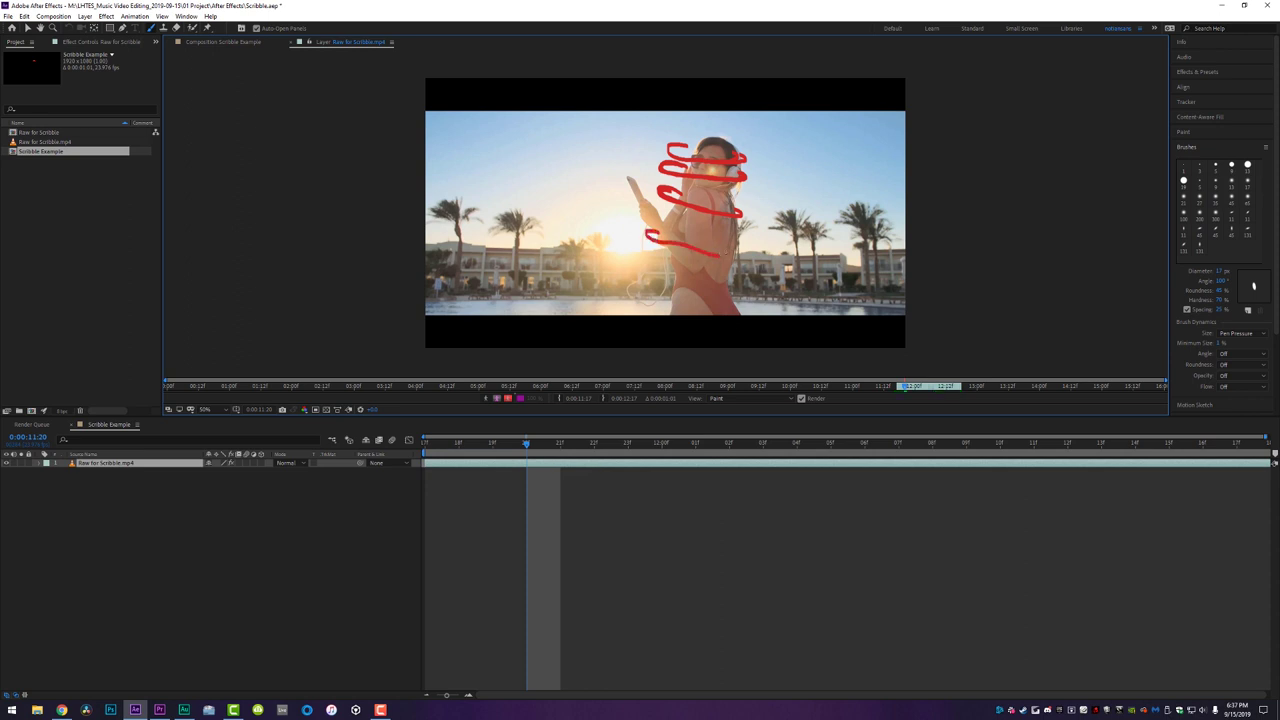
{"action": "key", "text": "Page_Down"}
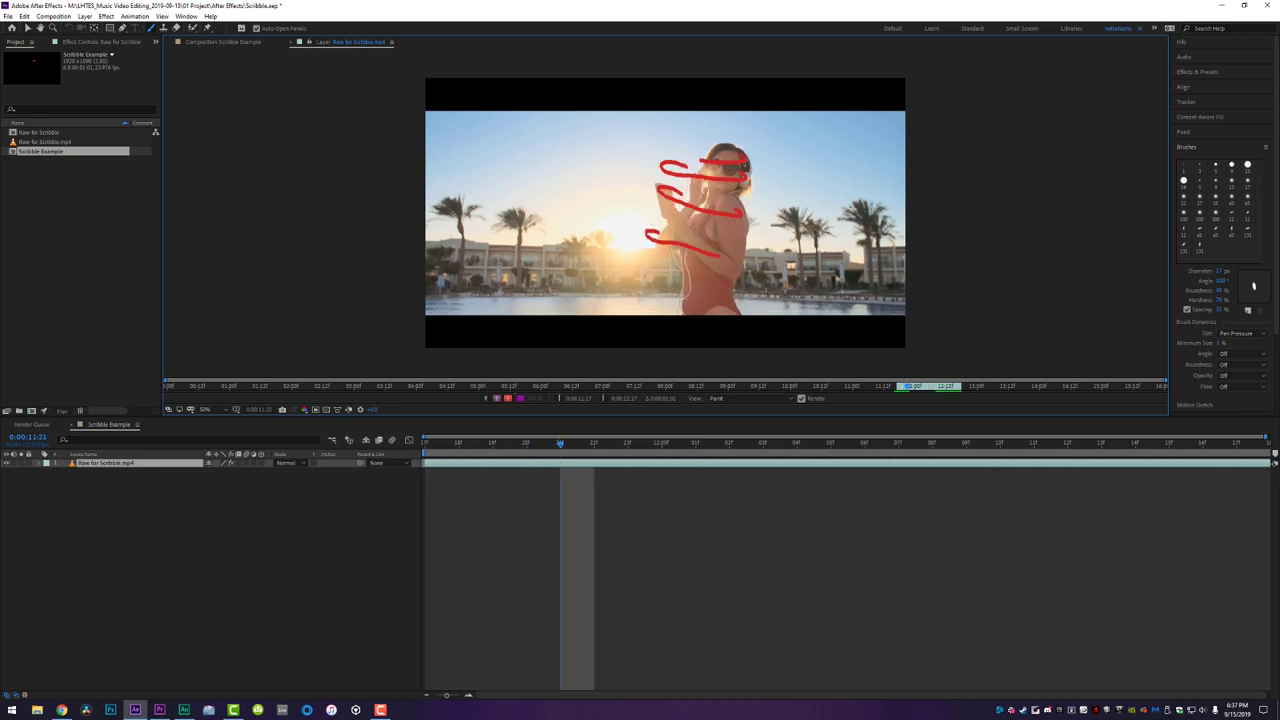
{"action": "mouse_move", "coordinate": [700, 163]}
{"action": "left_mouse_down"}
{"action": "mouse_move", "coordinate": [684, 166]}
{"action": "mouse_move", "coordinate": [716, 182]}
{"action": "mouse_move", "coordinate": [758, 178]}
{"action": "mouse_move", "coordinate": [672, 194]}
{"action": "mouse_move", "coordinate": [750, 212]}
{"action": "left_mouse_up"}
{"action": "mouse_move", "coordinate": [652, 227]}
{"action": "left_mouse_down"}
{"action": "mouse_move", "coordinate": [670, 245]}
{"action": "mouse_move", "coordinate": [826, 280]}
{"action": "left_mouse_up"}
On frames 0:00:11:22 and 0:00:11:23, paint red loops around the woman's body with a wavy tail reaching the right edge of the picture.
{"action": "key", "text": "Page_Down"}
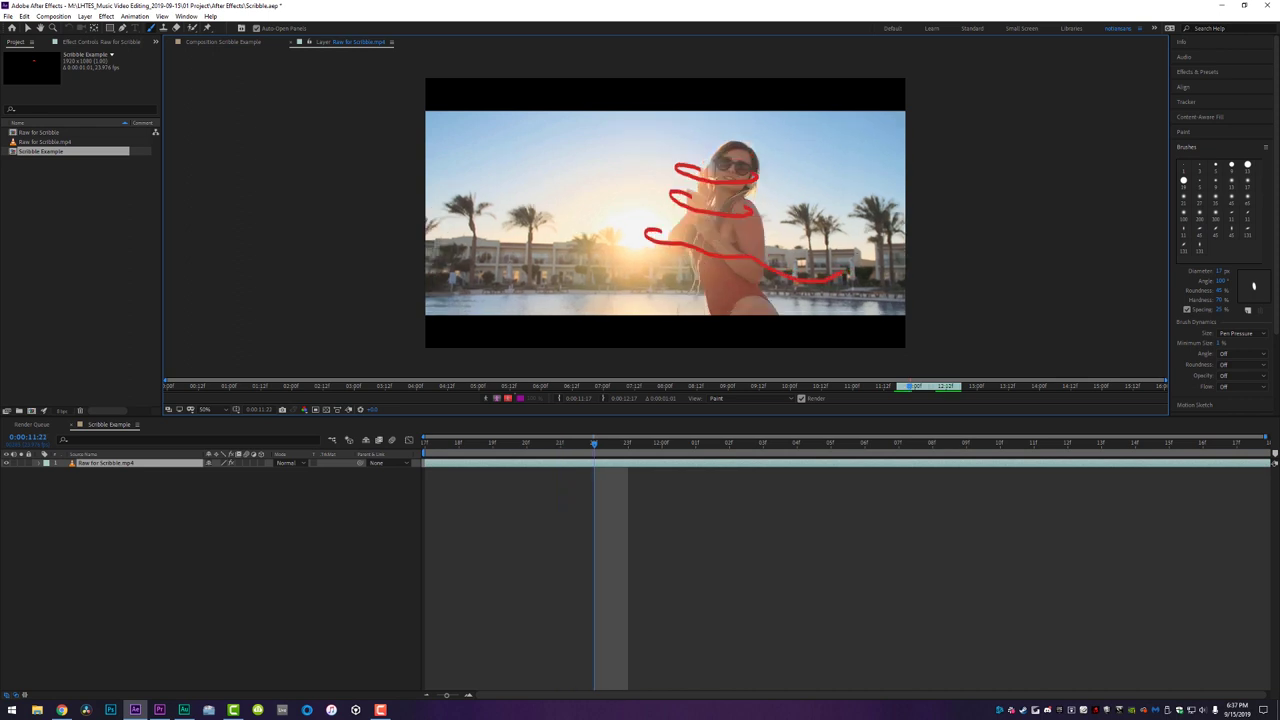
{"action": "mouse_move", "coordinate": [752, 177]}
{"action": "left_mouse_down"}
{"action": "mouse_move", "coordinate": [668, 194]}
{"action": "mouse_move", "coordinate": [684, 210]}
{"action": "mouse_move", "coordinate": [648, 242]}
{"action": "mouse_move", "coordinate": [725, 258]}
{"action": "left_mouse_up"}
{"action": "left_click_drag", "start_coordinate": [842, 273], "coordinate": [945, 243]}
{"action": "key", "text": "Page_Down"}
{"action": "mouse_move", "coordinate": [692, 190]}
{"action": "left_mouse_down"}
{"action": "mouse_move", "coordinate": [670, 194]}
{"action": "mouse_move", "coordinate": [712, 214]}
{"action": "mouse_move", "coordinate": [780, 202]}
{"action": "left_mouse_up"}
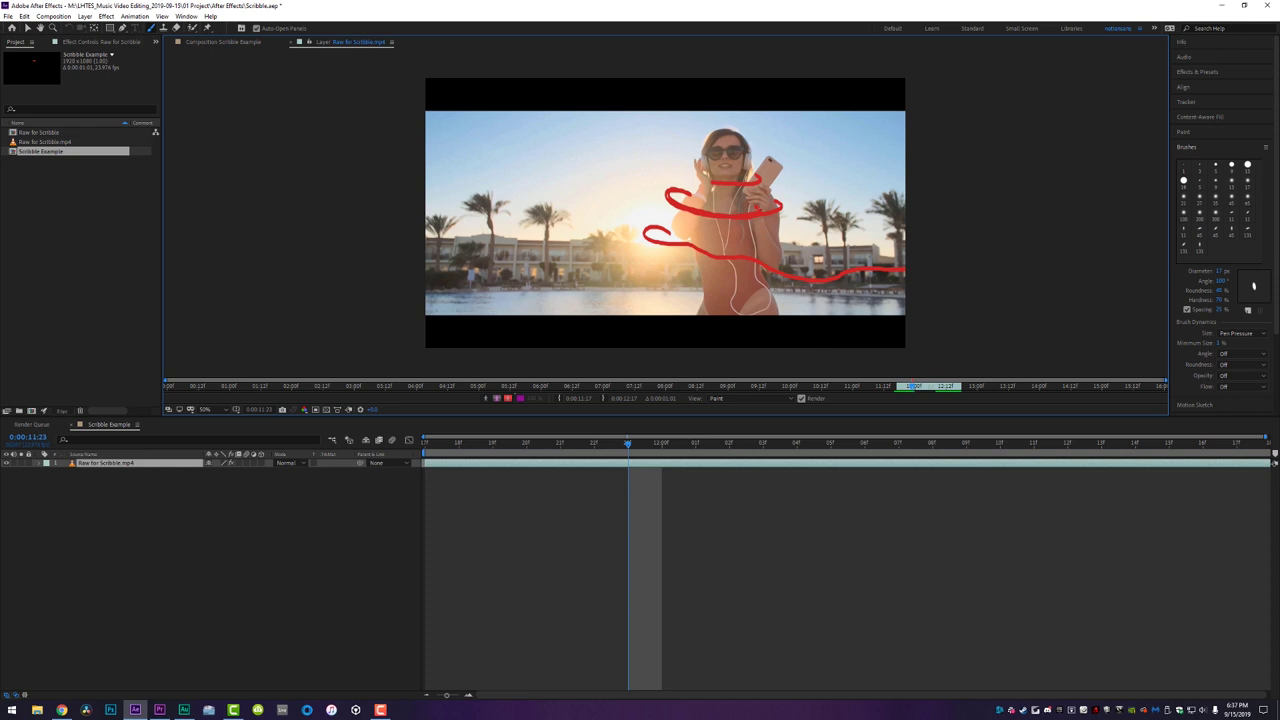
{"action": "left_click_drag", "start_coordinate": [644, 234], "coordinate": [742, 262]}
Repaint the red loops around the woman's torso and the wavy tail on frames 0:00:12:00 and 0:00:12:01.
{"action": "key", "text": "Page_Down"}
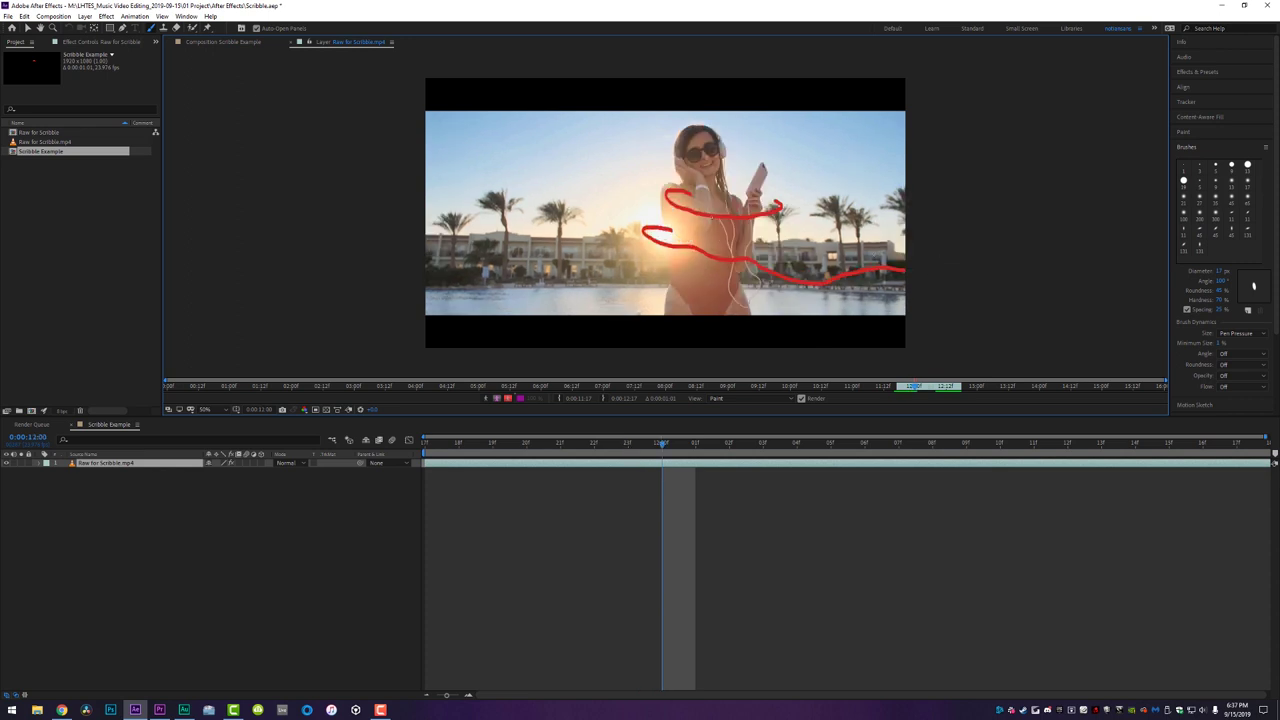
{"action": "mouse_move", "coordinate": [752, 220]}
{"action": "left_mouse_down"}
{"action": "mouse_move", "coordinate": [770, 218]}
{"action": "mouse_move", "coordinate": [768, 198]}
{"action": "left_mouse_up"}
{"action": "mouse_move", "coordinate": [670, 224]}
{"action": "left_mouse_down"}
{"action": "mouse_move", "coordinate": [642, 230]}
{"action": "mouse_move", "coordinate": [752, 264]}
{"action": "mouse_move", "coordinate": [905, 268]}
{"action": "left_mouse_up"}
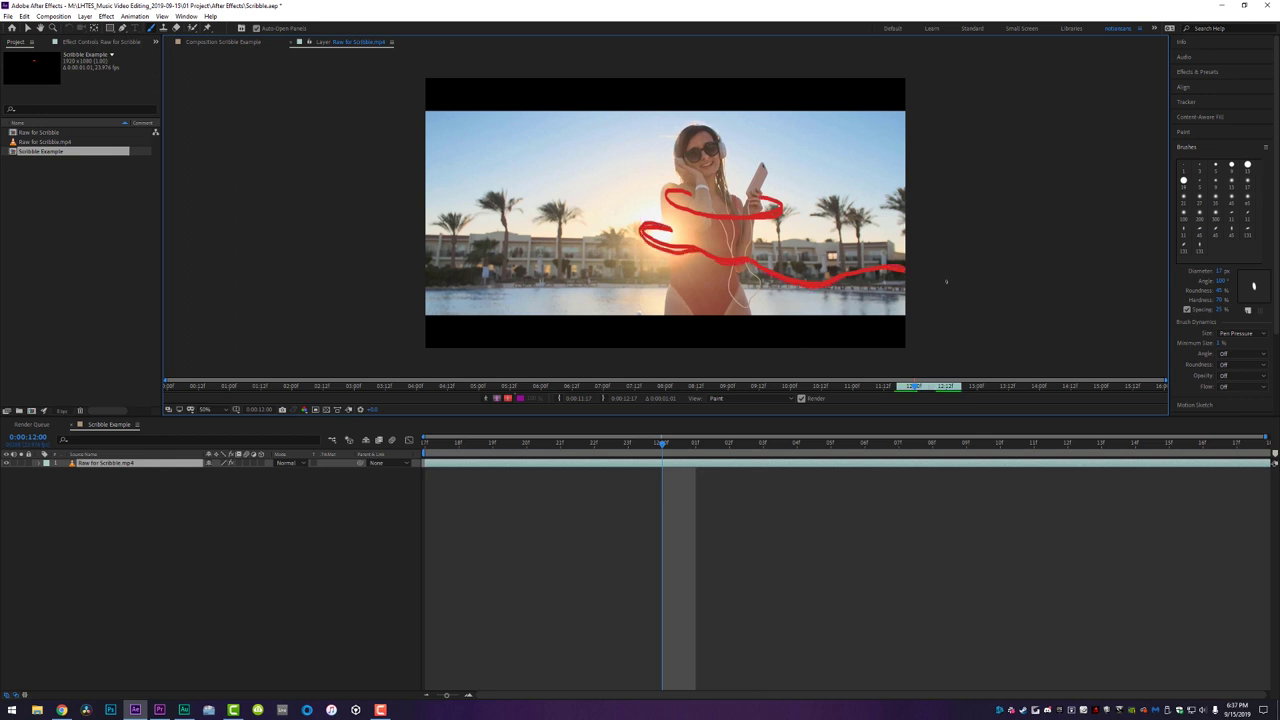
{"action": "key", "text": "Page_Down"}
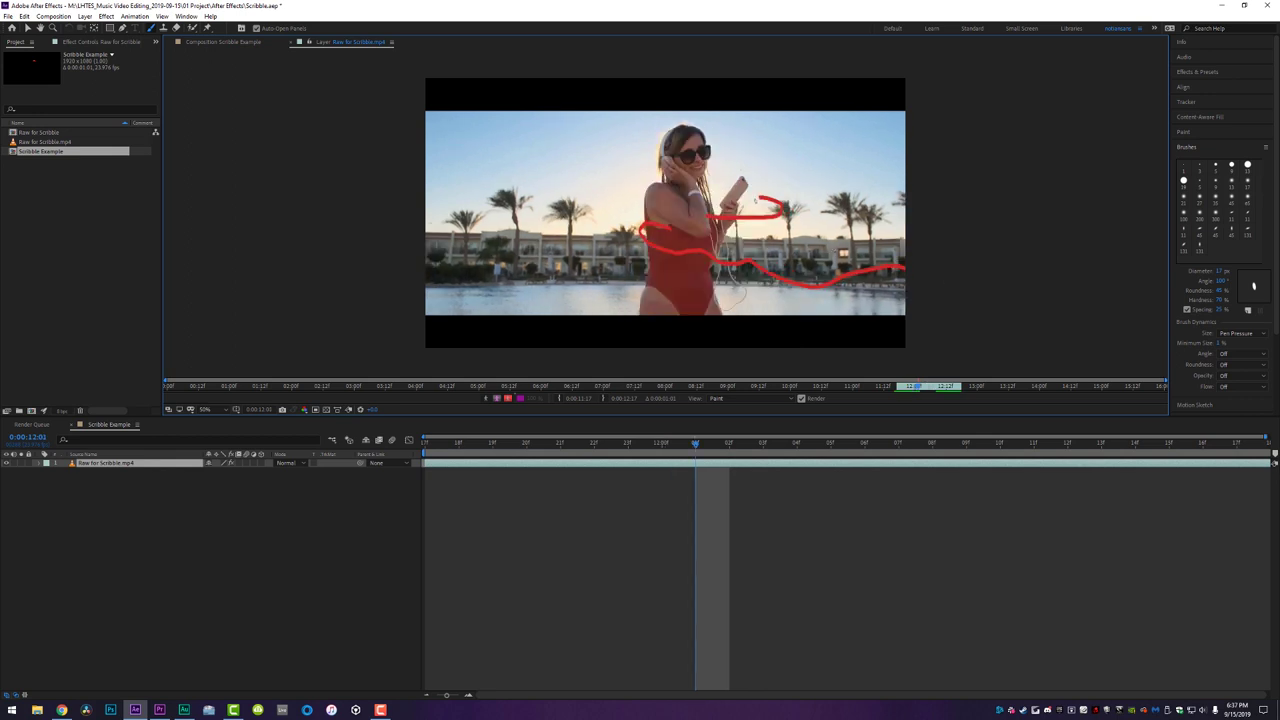
{"action": "left_click_drag", "start_coordinate": [650, 222], "coordinate": [645, 254]}
Paint a progressively shorter wavy red line from the woman's waist across the water on frames 0:00:12:02 to 0:00:12:04.
{"action": "key", "text": "Page_Down"}
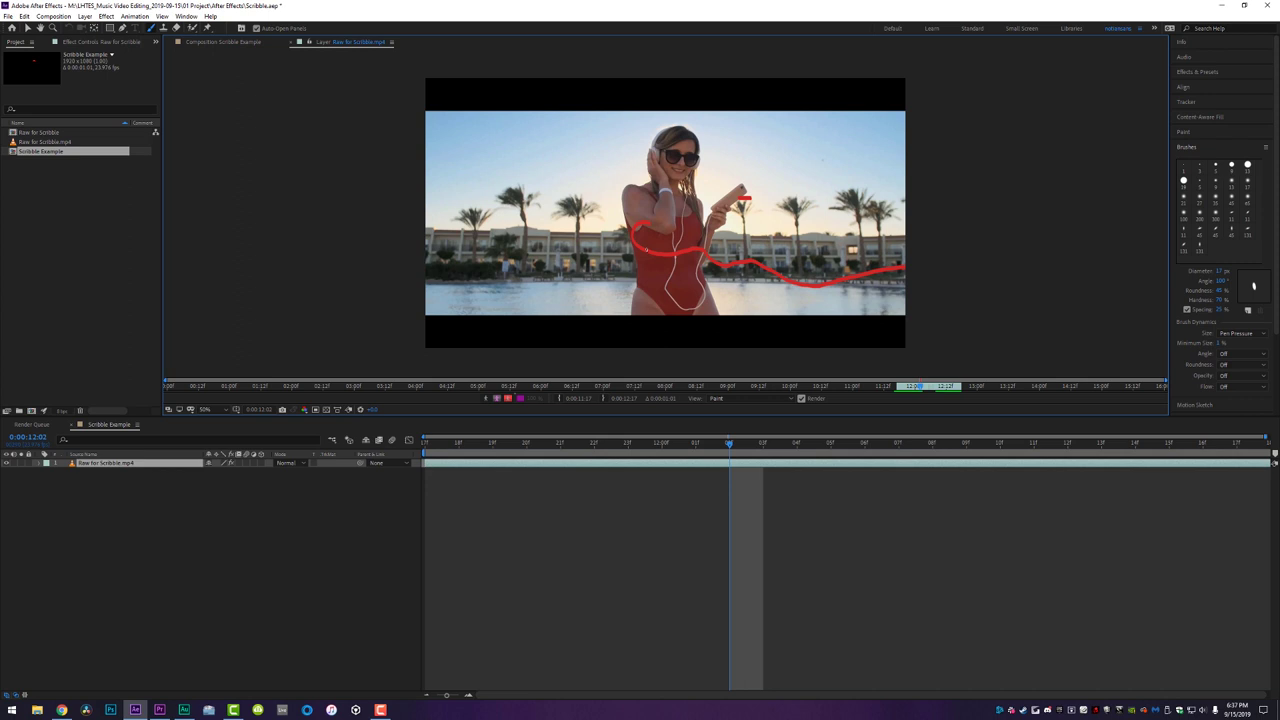
{"action": "mouse_move", "coordinate": [650, 257]}
{"action": "left_mouse_down"}
{"action": "mouse_move", "coordinate": [805, 287]}
{"action": "mouse_move", "coordinate": [900, 266]}
{"action": "left_mouse_up"}
{"action": "key", "text": "Page_Down"}
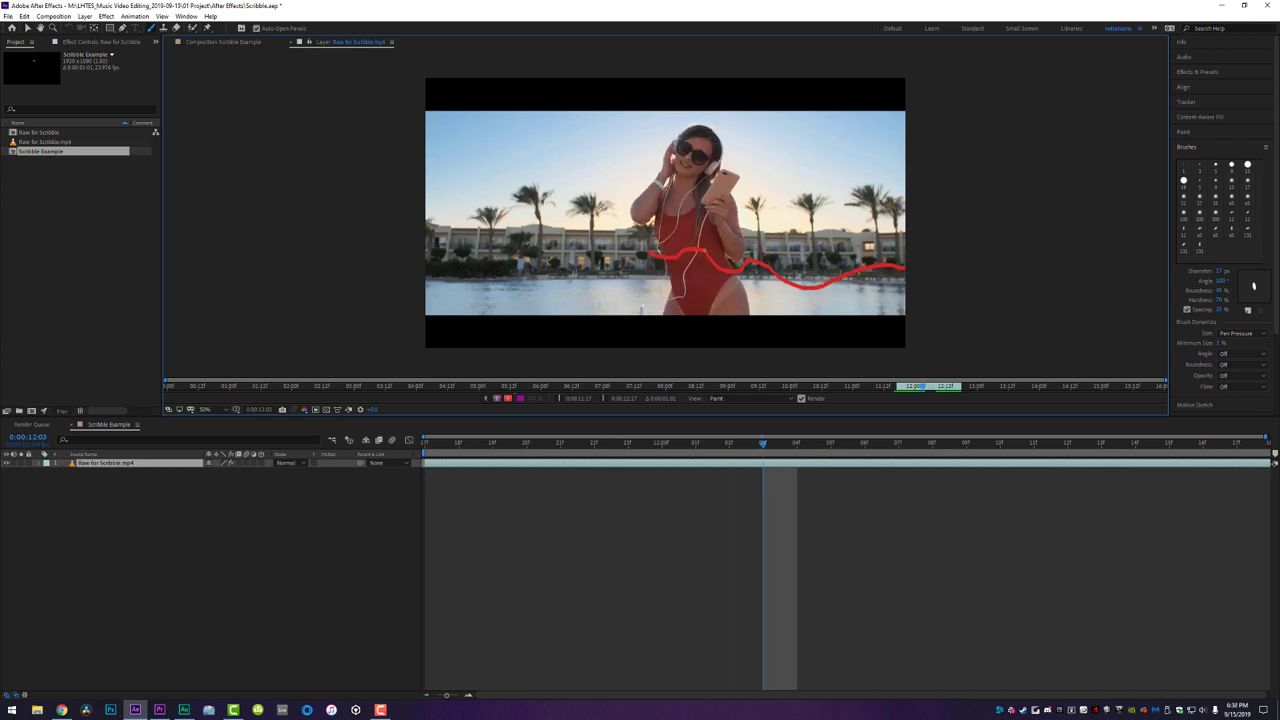
{"action": "mouse_move", "coordinate": [700, 252]}
{"action": "left_mouse_down"}
{"action": "mouse_move", "coordinate": [820, 284]}
{"action": "mouse_move", "coordinate": [900, 264]}
{"action": "left_mouse_up"}
{"action": "key", "text": "Page_Down"}
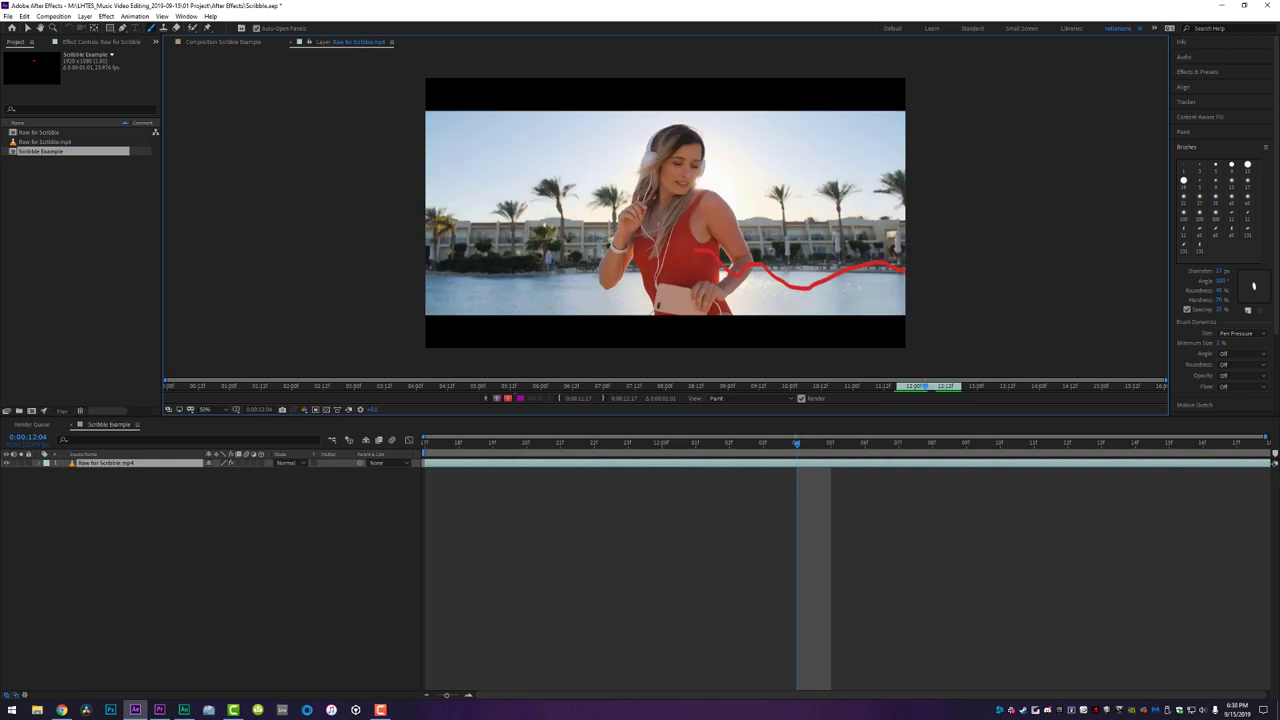
{"action": "mouse_move", "coordinate": [744, 268]}
{"action": "left_mouse_down"}
{"action": "mouse_move", "coordinate": [806, 290]}
{"action": "mouse_move", "coordinate": [884, 266]}
{"action": "left_mouse_up"}
Finish the scribble with an ever-shorter red tail receding towards the picture's right edge on frames 0:00:12:05 to 0:00:12:09.
{"action": "key", "text": "Page_Down"}
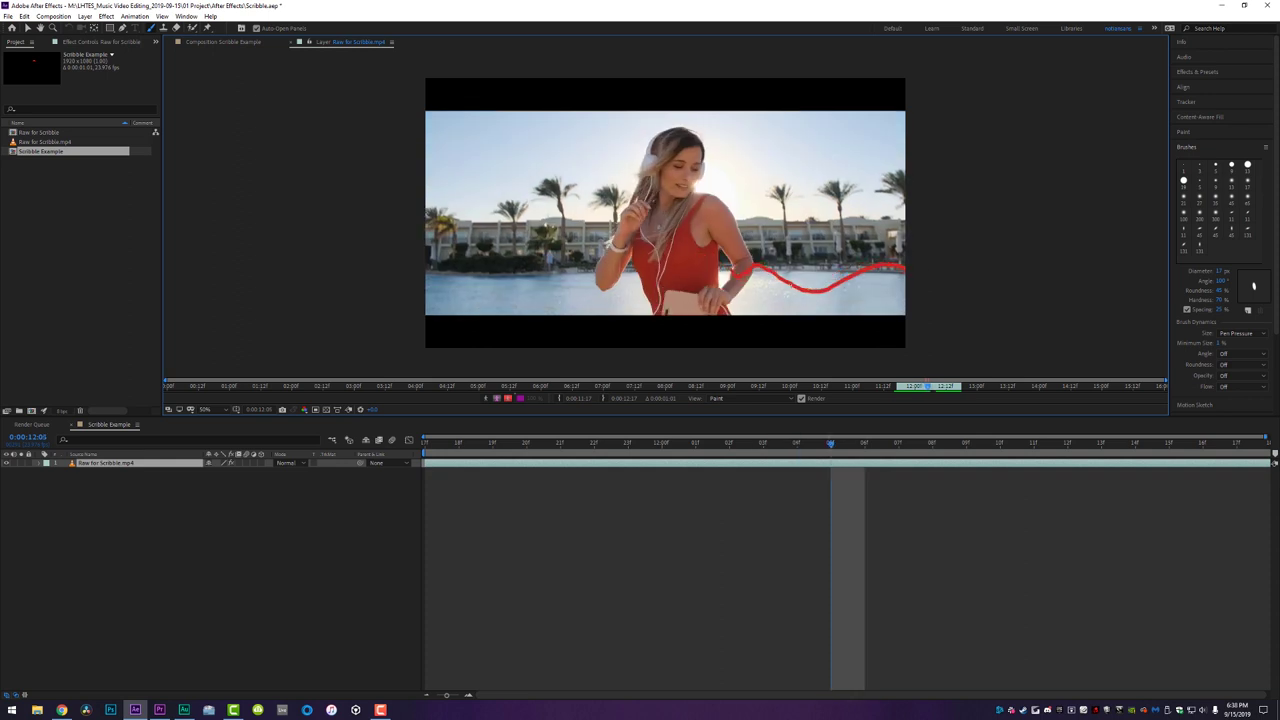
{"action": "key", "text": "Page_Down"}
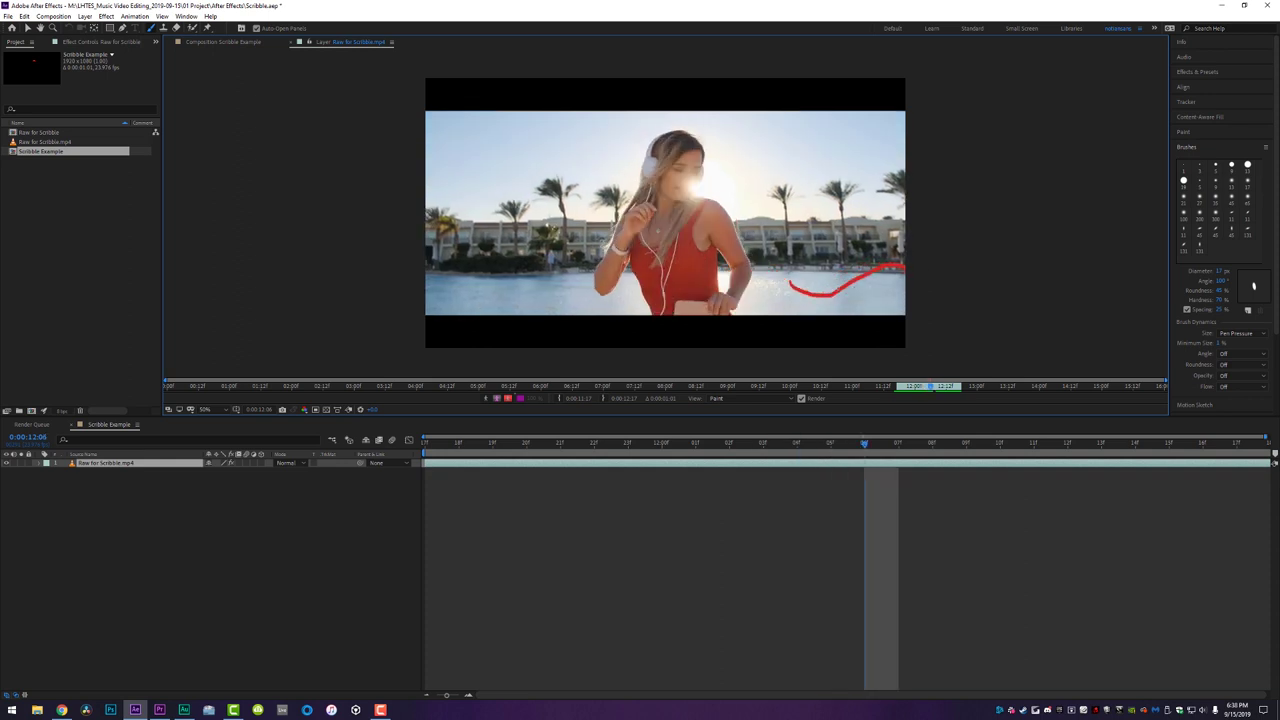
{"action": "key", "text": "Page_Down"}
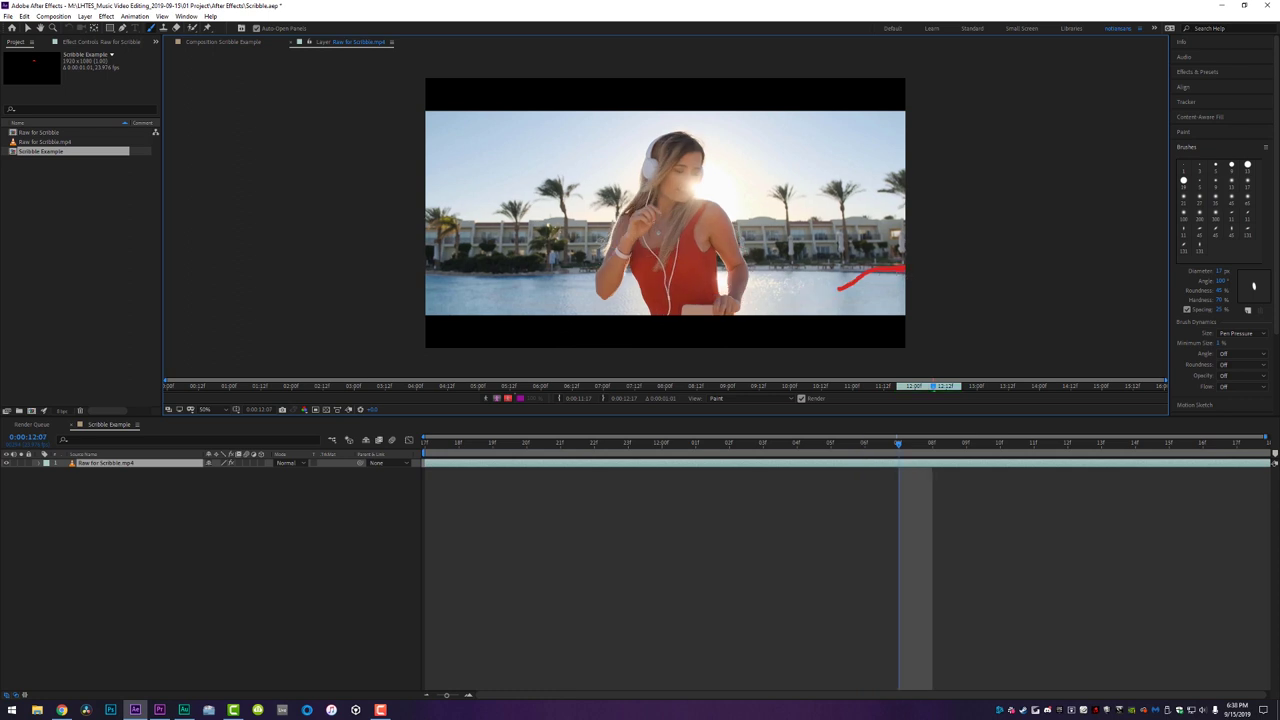
{"action": "key", "text": "Page_Down"}
{"action": "key", "text": "Page_Down"}
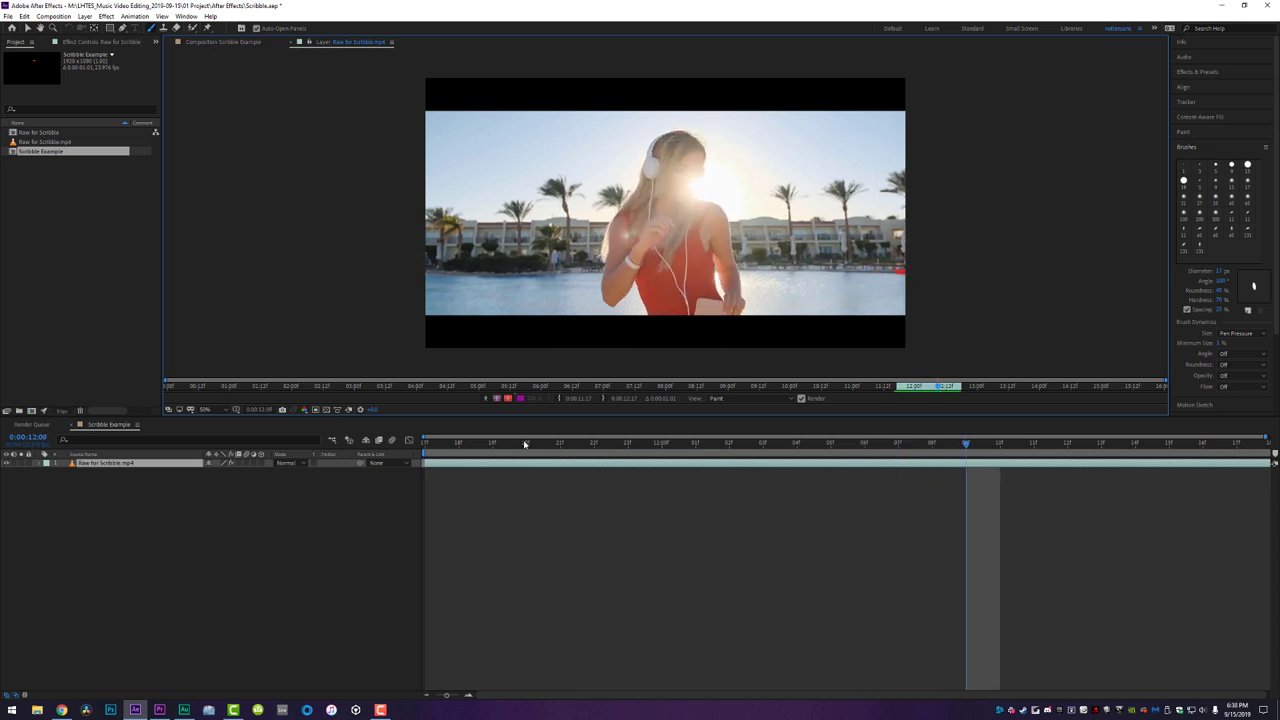
Play back the painted scribble animation and view it in the Scribble Example composition around 0:00:11:23.
{"action": "key", "text": "space"}
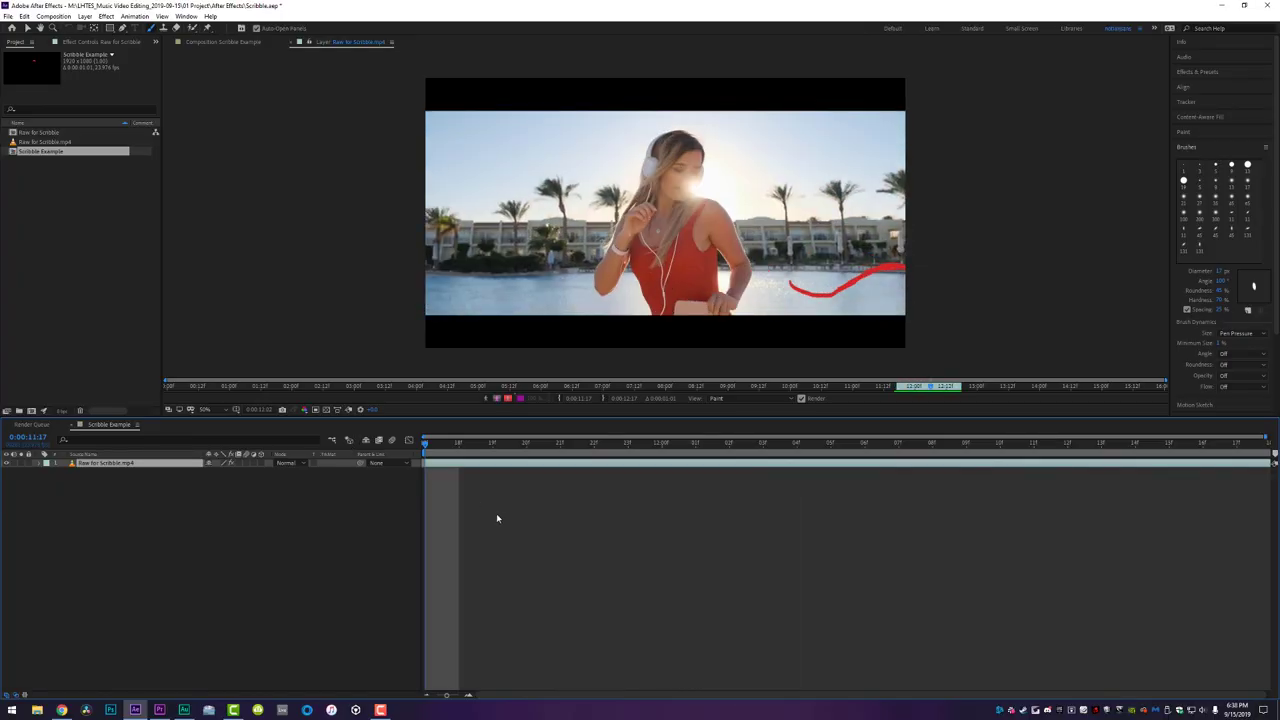
{"action": "left_click_drag", "start_coordinate": [580, 443], "coordinate": [664, 452]}
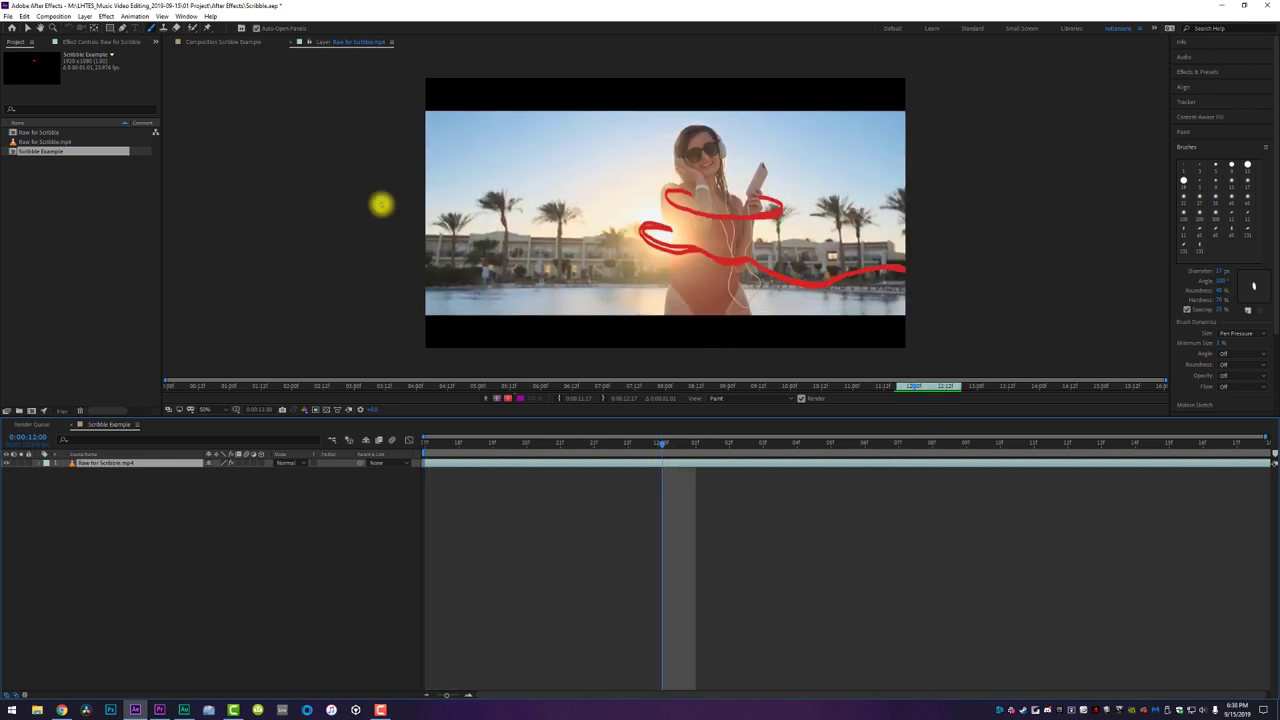
{"action": "left_click", "coordinate": [221, 43]}
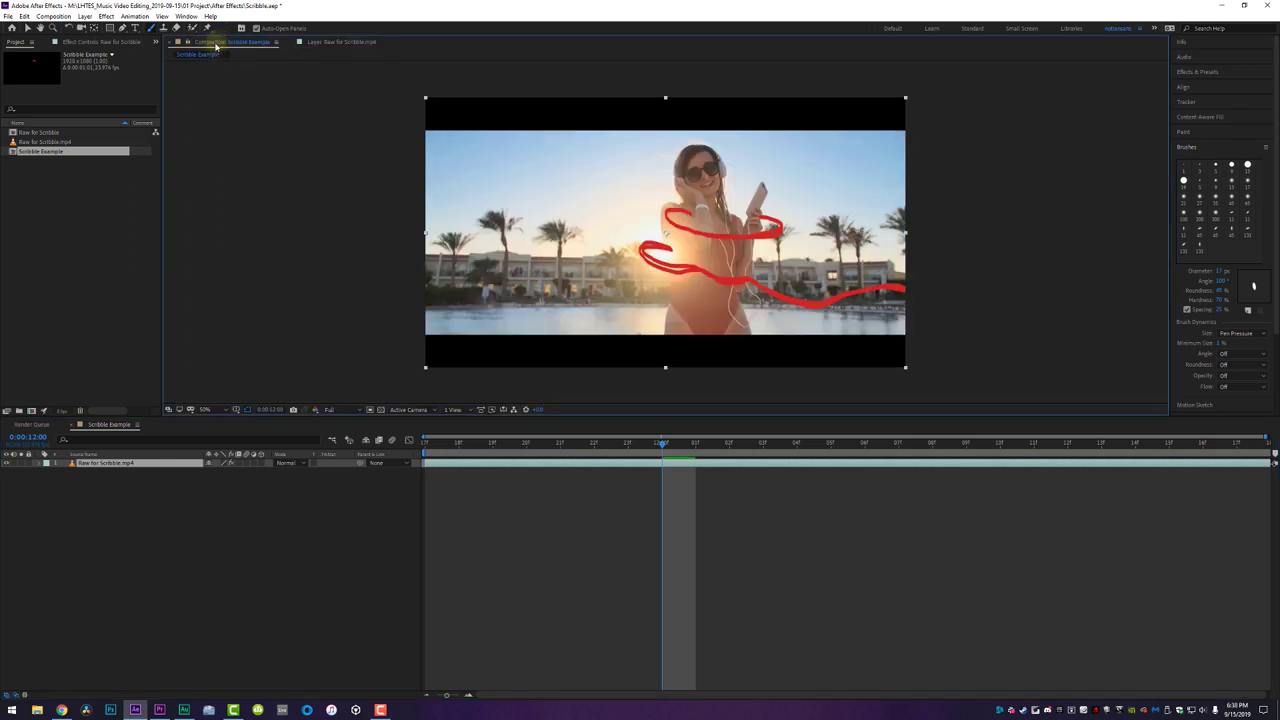
{"action": "mouse_move", "coordinate": [662, 447]}
{"action": "left_mouse_down"}
{"action": "mouse_move", "coordinate": [730, 445]}
{"action": "mouse_move", "coordinate": [628, 445]}
{"action": "mouse_move", "coordinate": [639, 442]}
{"action": "left_mouse_up"}
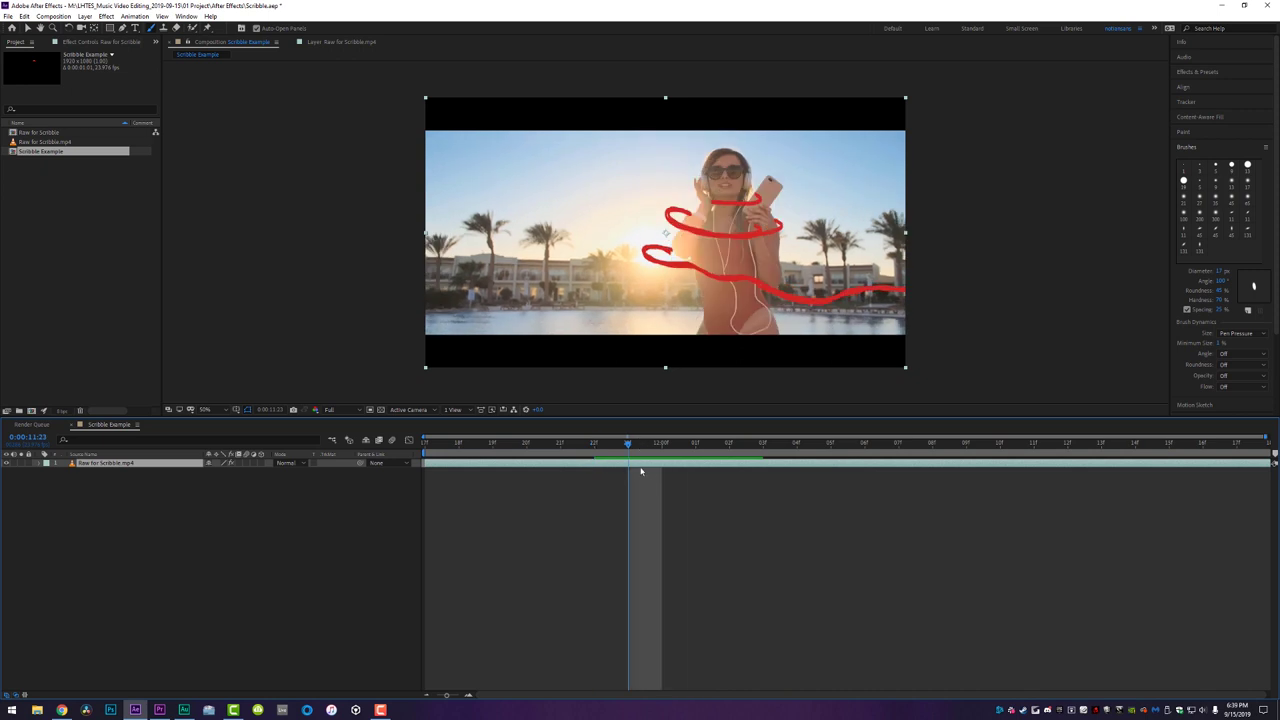
Duplicate the Raw for Scribble.mp4 layer and delete the Paint effect from the lower copy.
{"action": "key", "text": "ctrl+d"}
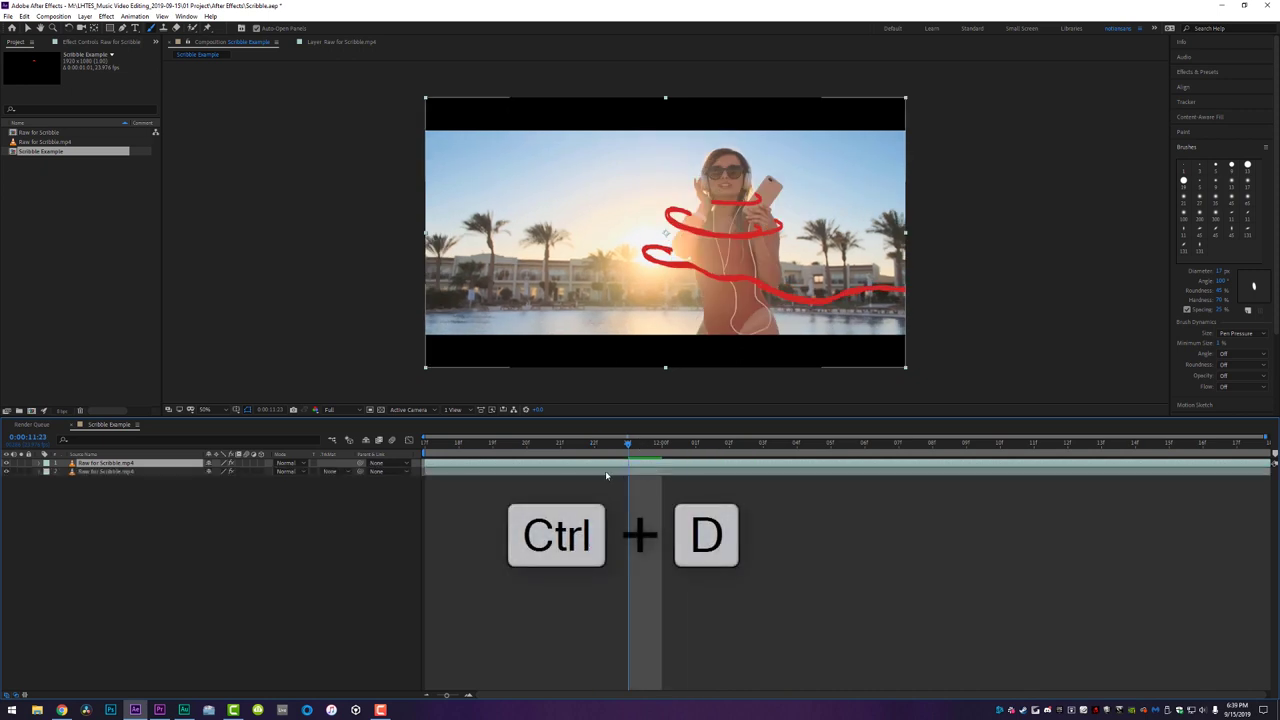
{"action": "left_click", "coordinate": [641, 471]}
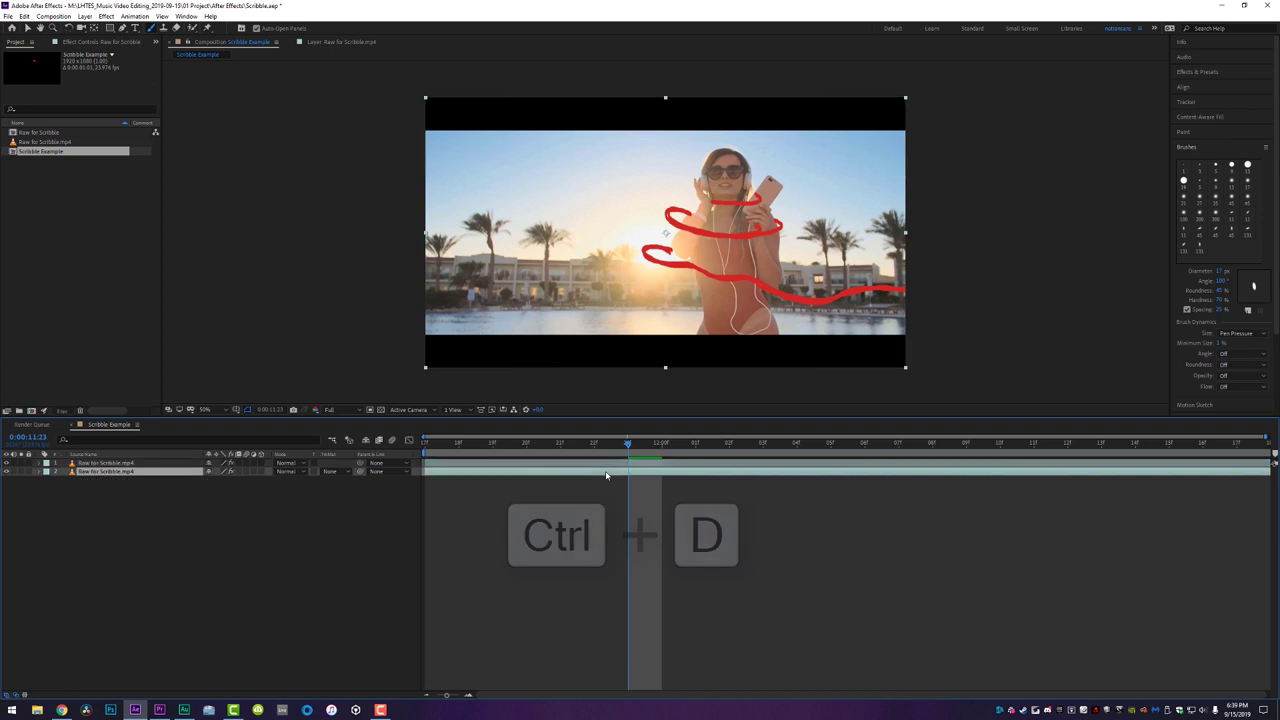
{"action": "left_click", "coordinate": [100, 42]}
{"action": "left_click", "coordinate": [25, 66]}
{"action": "key", "text": "Delete"}
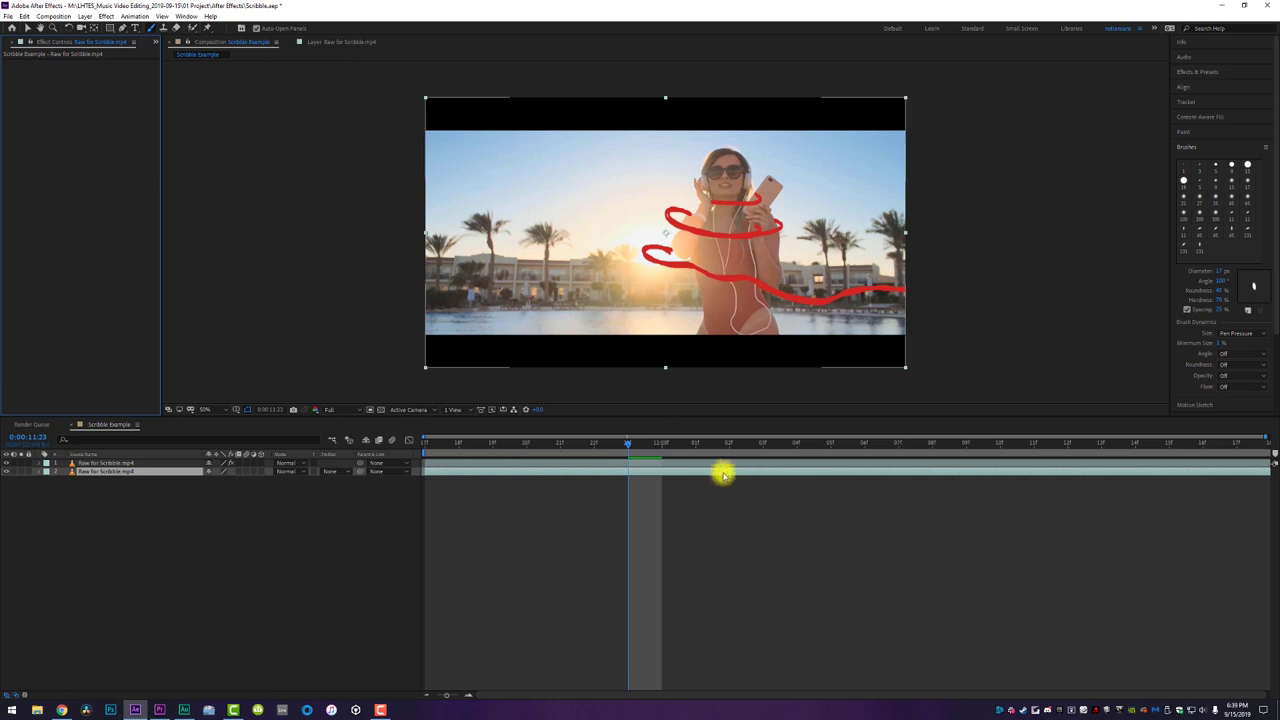
Enable Paint on Transparent in the Paint effect of the upper Raw for Scribble.mp4 layer.
{"action": "left_click", "coordinate": [655, 463]}
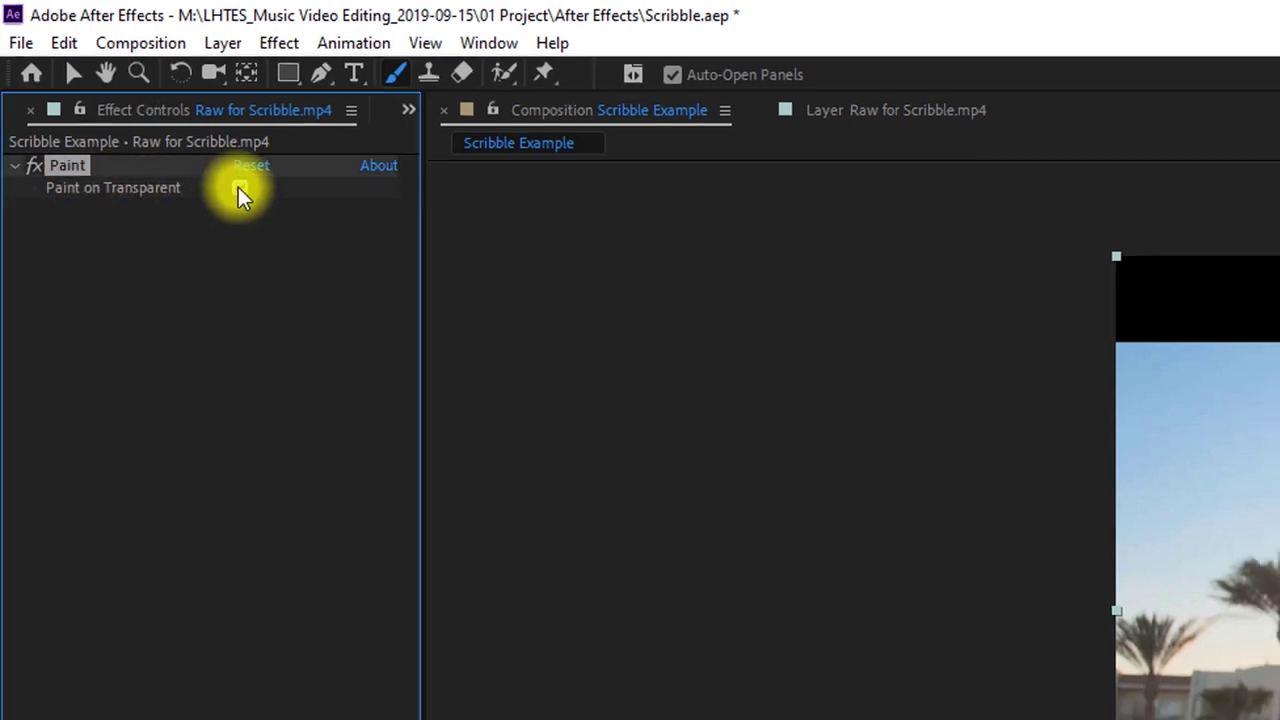
{"action": "left_click", "coordinate": [245, 192]}
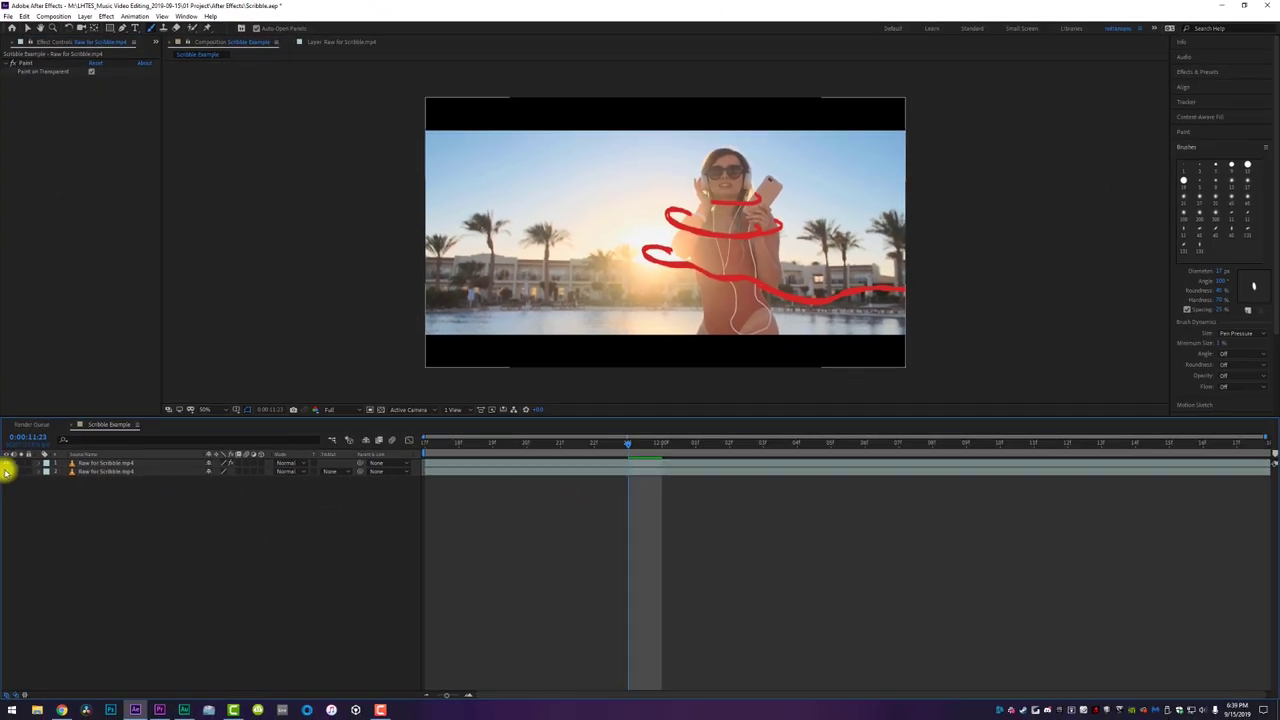
Preview the red strokes alone with the lower footage layer hidden, and make that layer visible again.
{"action": "left_click_drag", "start_coordinate": [622, 441], "coordinate": [526, 443]}
{"action": "key", "text": "space"}
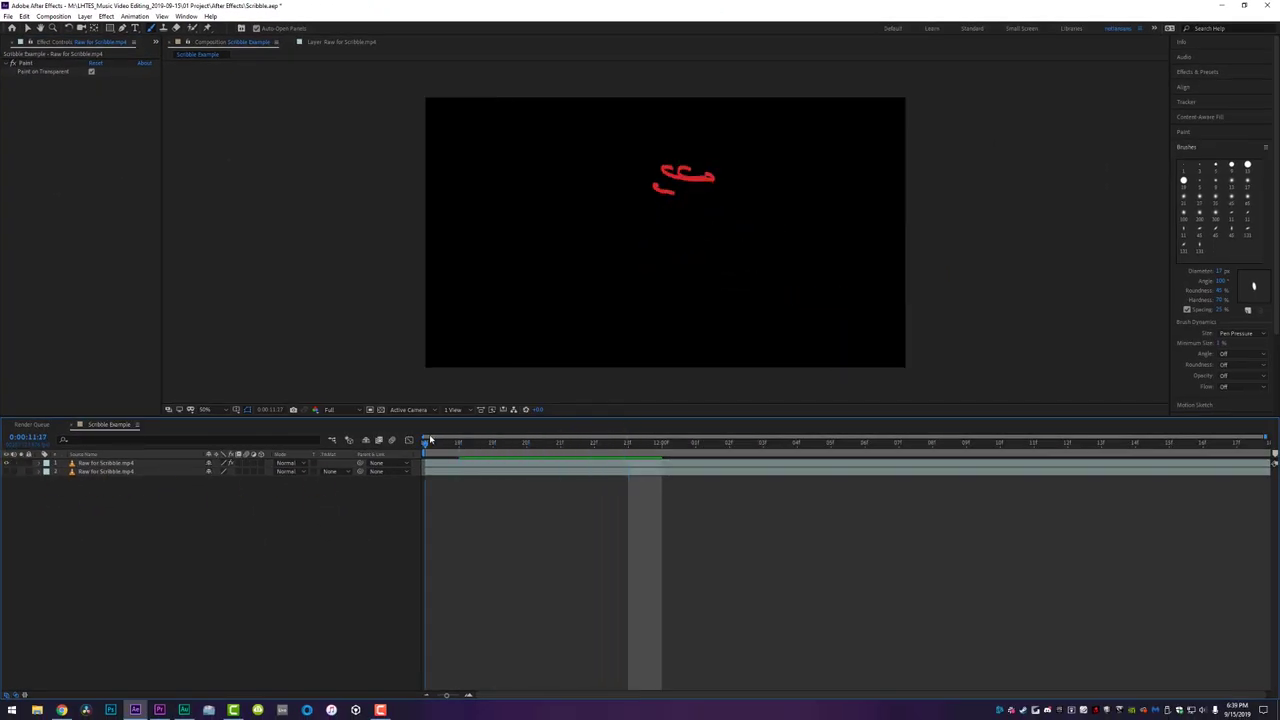
{"action": "mouse_move", "coordinate": [885, 443]}
{"action": "left_mouse_down"}
{"action": "mouse_move", "coordinate": [520, 443]}
{"action": "mouse_move", "coordinate": [929, 443]}
{"action": "mouse_move", "coordinate": [449, 443]}
{"action": "mouse_move", "coordinate": [657, 450]}
{"action": "mouse_move", "coordinate": [492, 450]}
{"action": "left_mouse_up"}
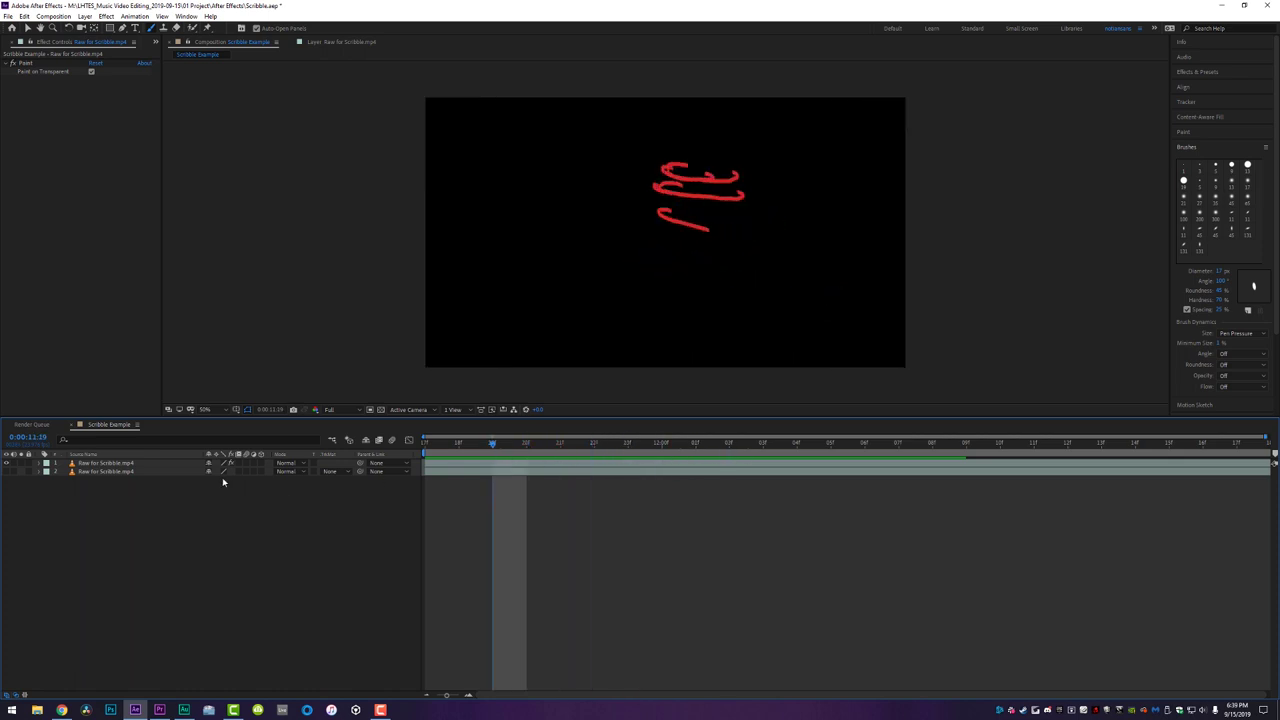
{"action": "left_click", "coordinate": [113, 464]}
{"action": "left_click", "coordinate": [7, 471]}
Find the Stylize Glow effect and apply it to the upper scribble layer, with frame 0:00:11:22 as the preview.
{"action": "left_click", "coordinate": [628, 452]}
{"action": "mouse_move", "coordinate": [641, 456]}
{"action": "left_mouse_down"}
{"action": "mouse_move", "coordinate": [705, 456]}
{"action": "mouse_move", "coordinate": [468, 454]}
{"action": "mouse_move", "coordinate": [588, 452]}
{"action": "left_mouse_up"}
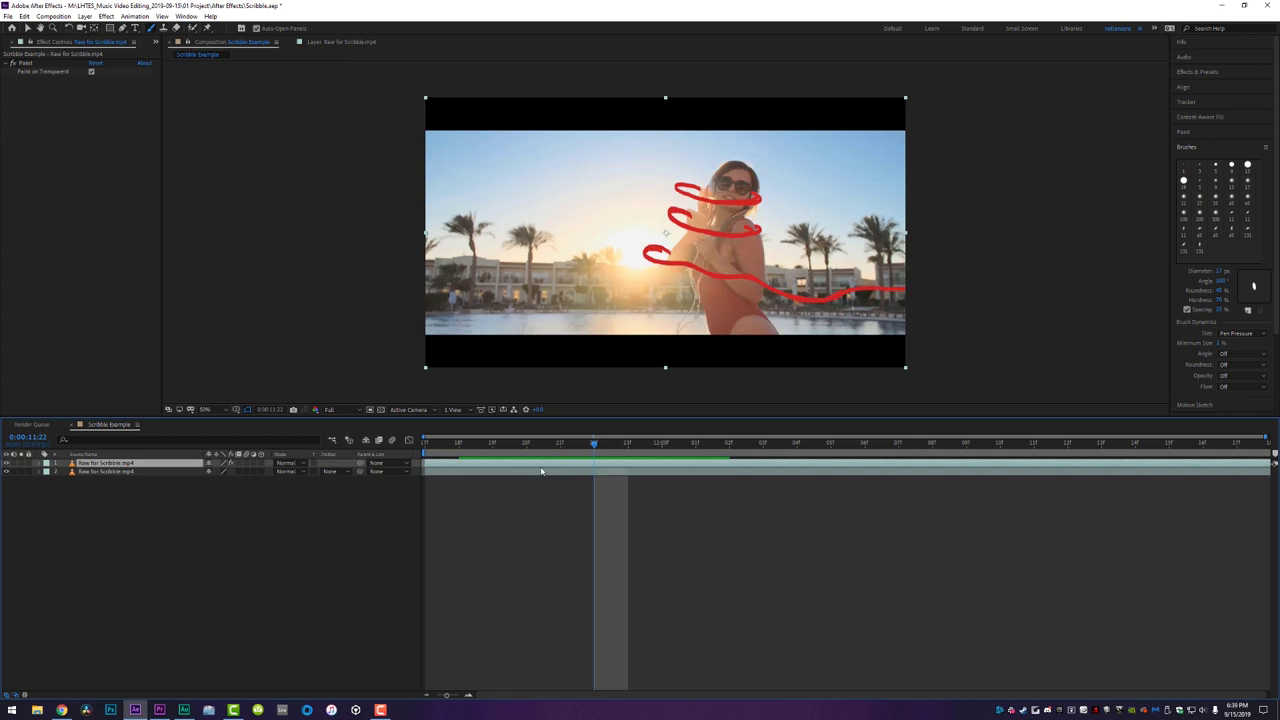
{"action": "left_click", "coordinate": [1200, 76]}
{"action": "left_click", "coordinate": [1210, 85]}
{"action": "type", "text": "glow"}
{"action": "left_click", "coordinate": [1212, 207]}
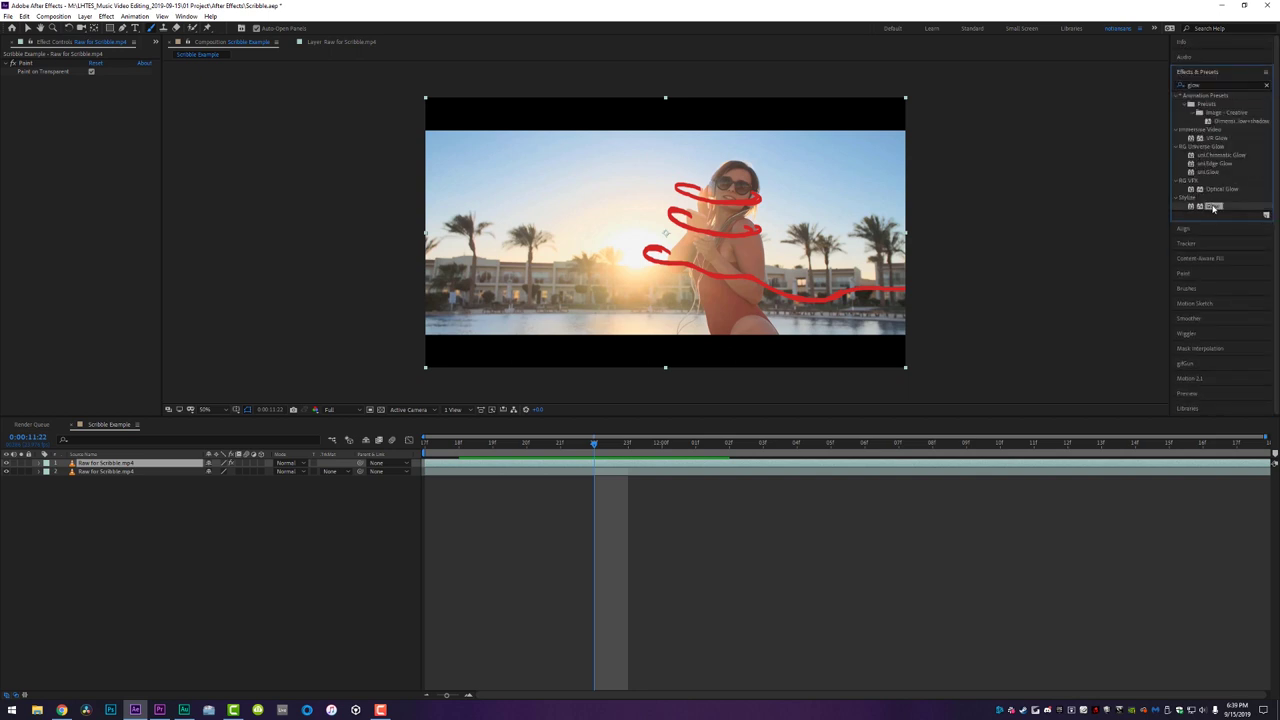
{"action": "left_click_drag", "start_coordinate": [617, 467], "coordinate": [617, 465]}
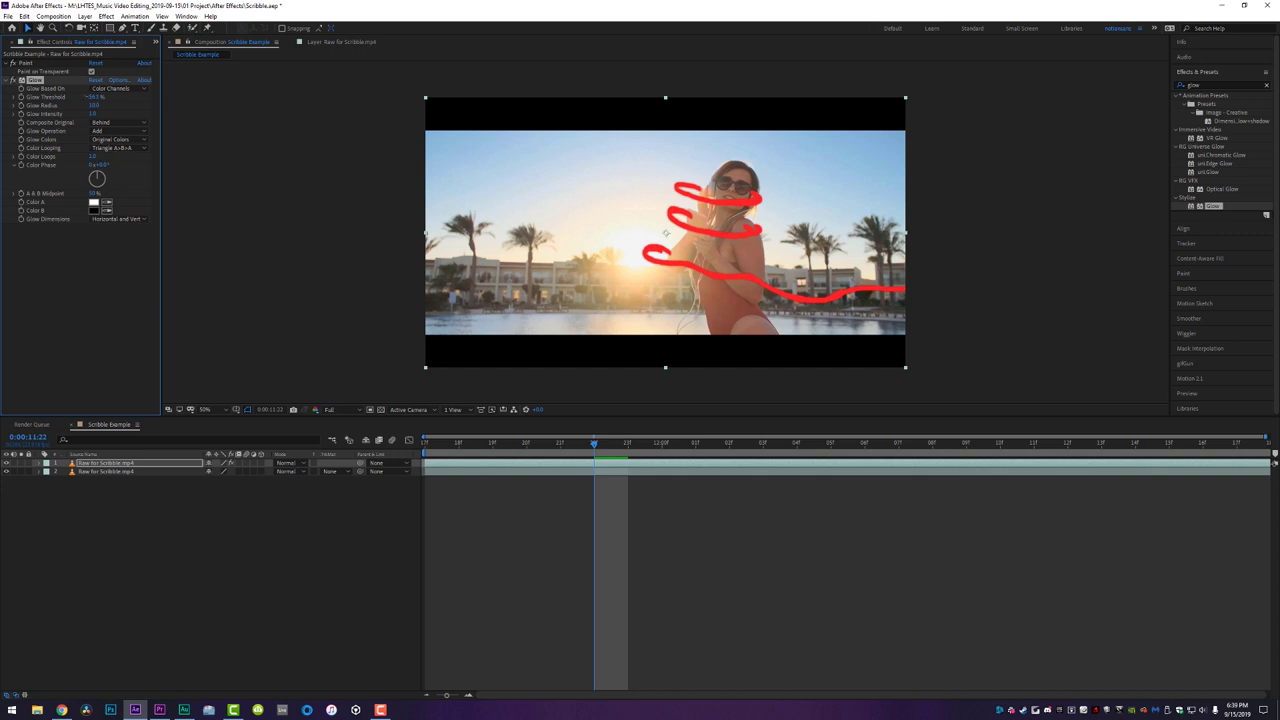
Lower the scribble's Glow Threshold, set the Glow Radius to 24 and the Glow Intensity to 1.4.
{"action": "mouse_move", "coordinate": [97, 96]}
{"action": "left_mouse_down"}
{"action": "mouse_move", "coordinate": [85, 96]}
{"action": "mouse_move", "coordinate": [107, 108]}
{"action": "left_mouse_up"}
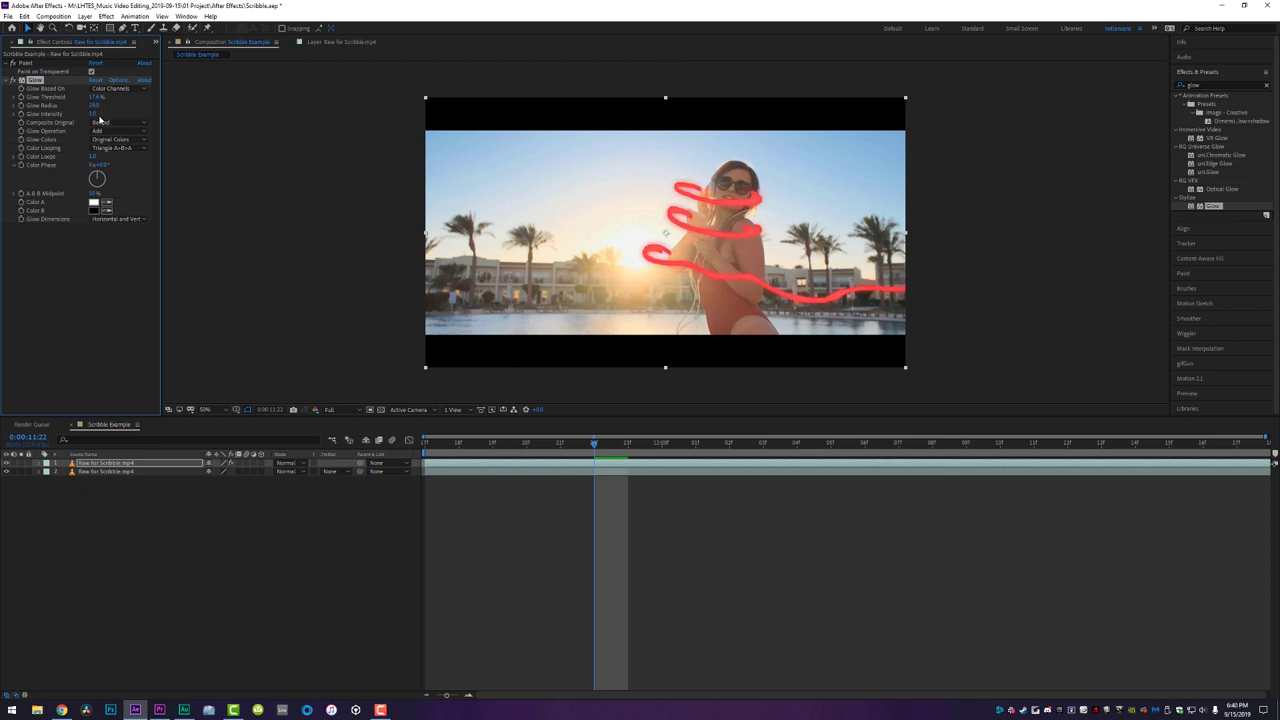
{"action": "mouse_move", "coordinate": [130, 113]}
{"action": "left_mouse_down"}
{"action": "mouse_move", "coordinate": [96, 114]}
{"action": "mouse_move", "coordinate": [193, 119]}
{"action": "mouse_move", "coordinate": [120, 122]}
{"action": "left_mouse_up"}
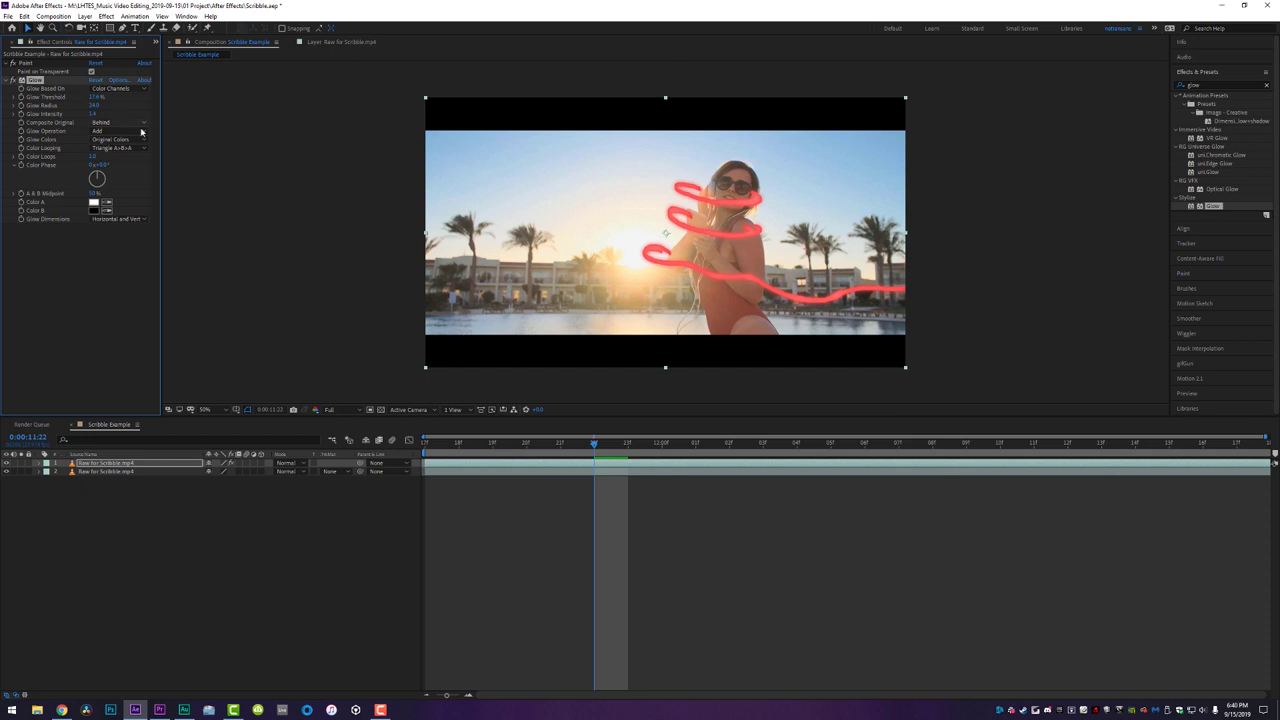
Find the Turbulent Displace effect, apply it to the upper scribble layer, and set its Displacement to Turbulent Smoother.
{"action": "left_click", "coordinate": [1212, 85]}
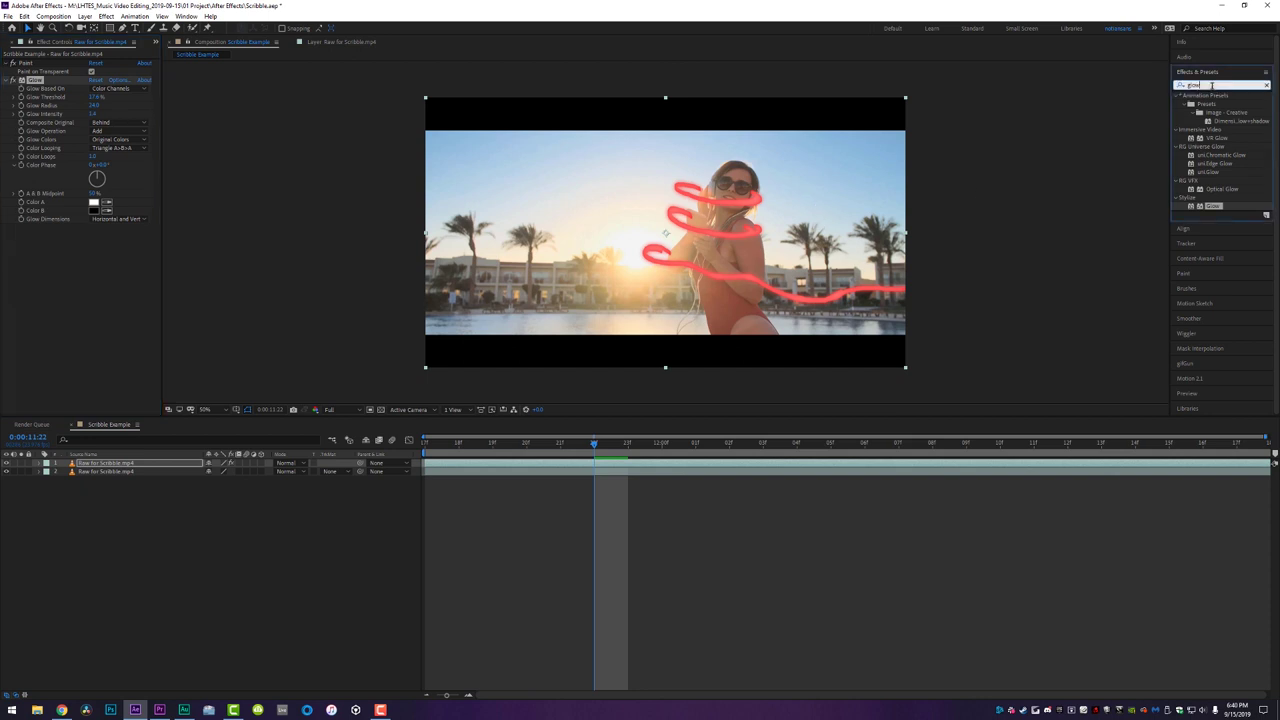
{"action": "type", "text": "turbul"}
{"action": "mouse_move", "coordinate": [1218, 104]}
{"action": "left_mouse_down"}
{"action": "mouse_move", "coordinate": [1080, 134]}
{"action": "mouse_move", "coordinate": [598, 473]}
{"action": "mouse_move", "coordinate": [617, 468]}
{"action": "left_mouse_up"}
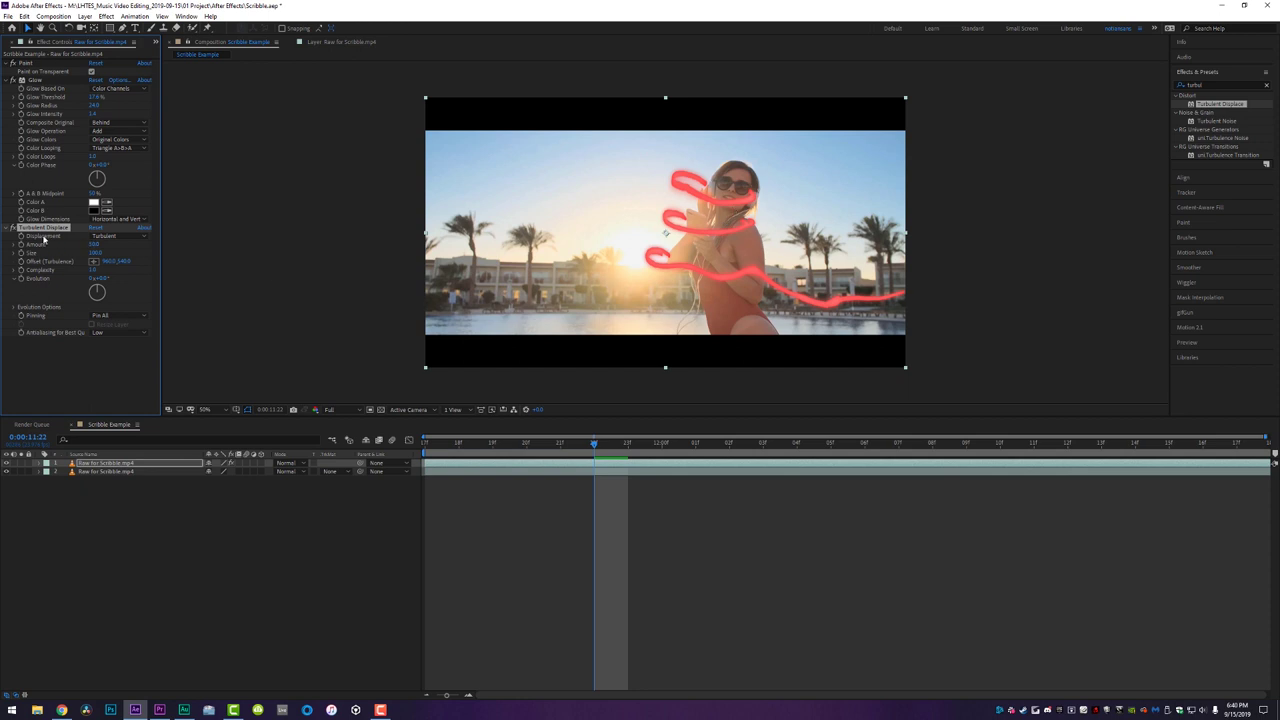
{"action": "left_click", "coordinate": [130, 238]}
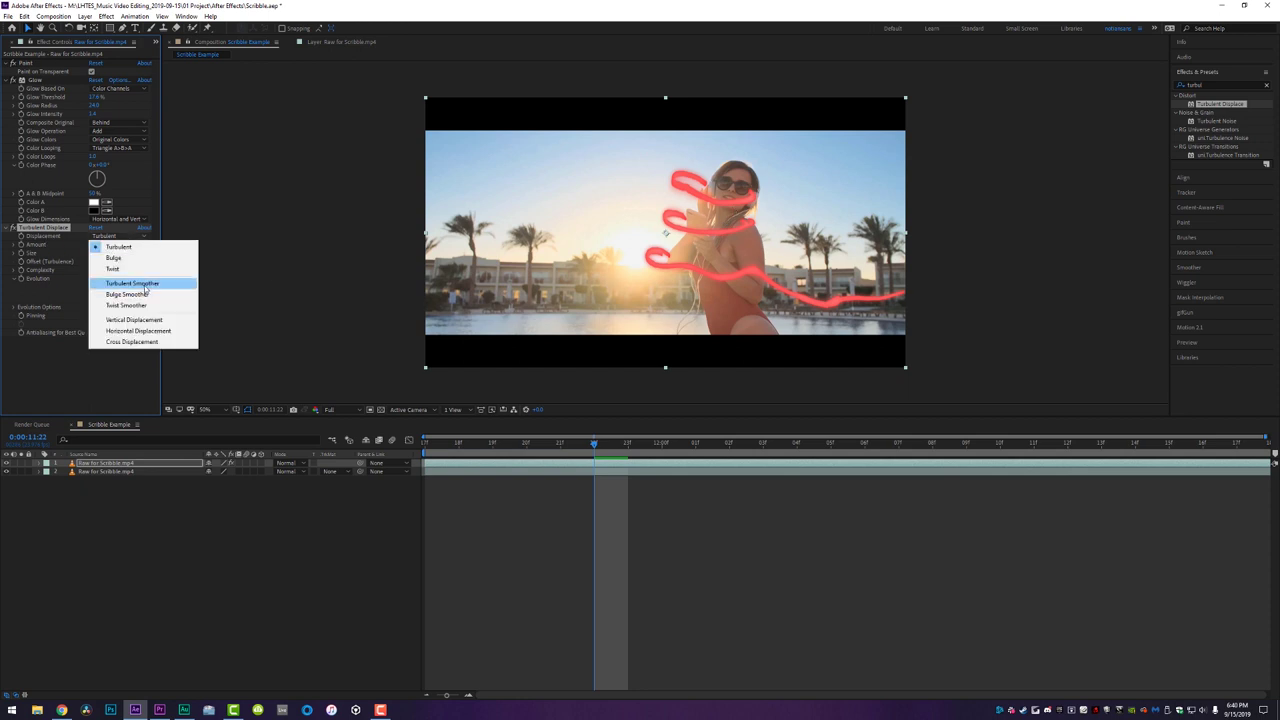
{"action": "left_click", "coordinate": [132, 283]}
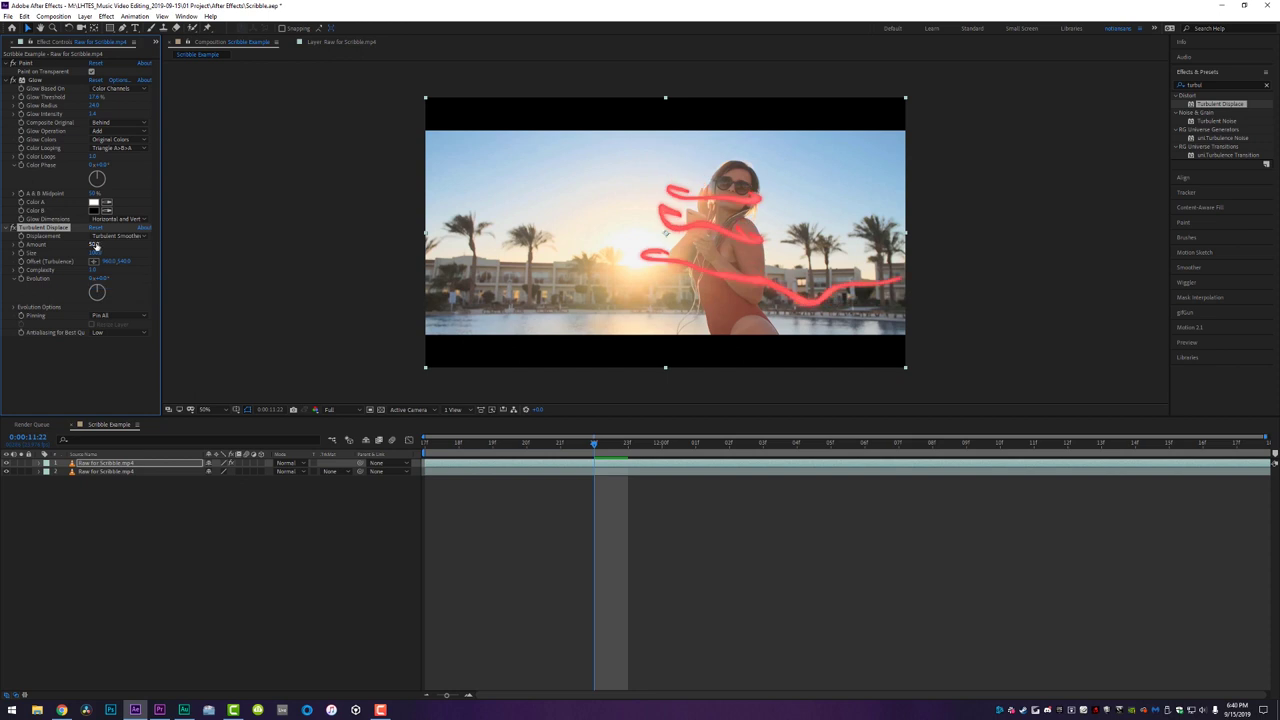
Adjust the Turbulent Displace Amount, greatly reduce its Size, and raise its Complexity to 2 for jagged scribble lines.
{"action": "mouse_move", "coordinate": [94, 244]}
{"action": "left_mouse_down"}
{"action": "mouse_move", "coordinate": [72, 244]}
{"action": "mouse_move", "coordinate": [88, 244]}
{"action": "left_mouse_up"}
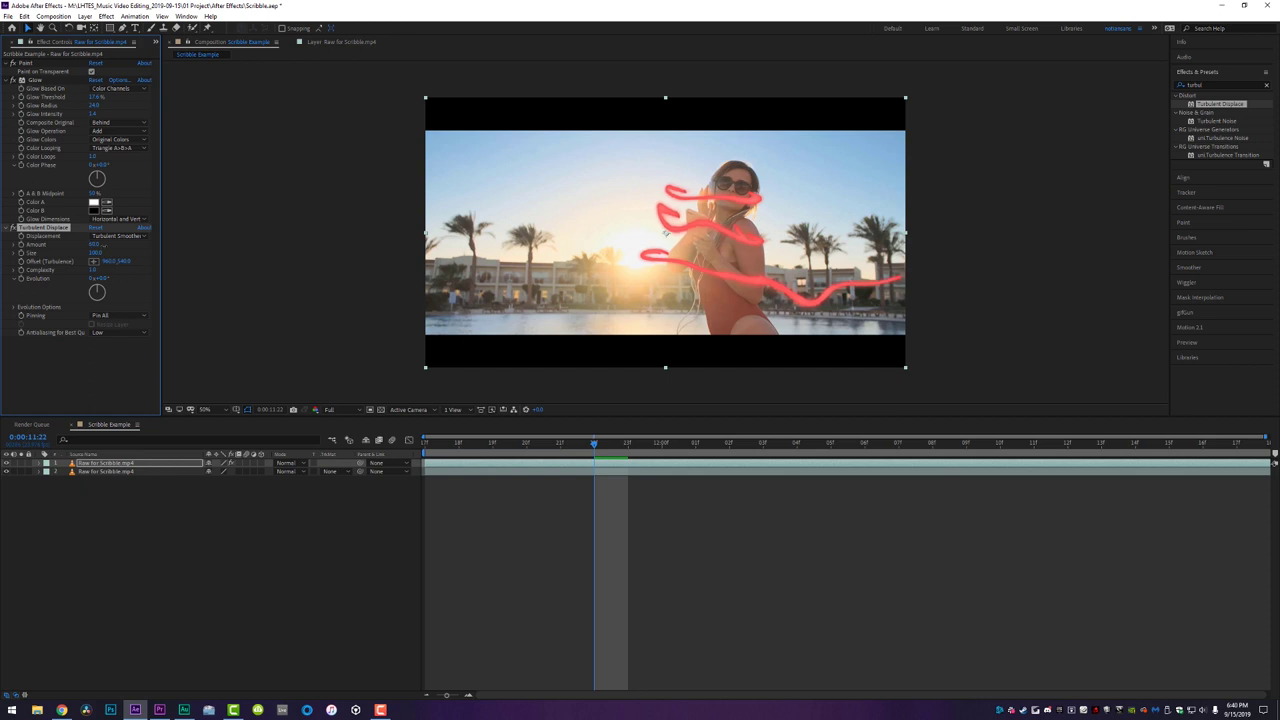
{"action": "left_click_drag", "start_coordinate": [107, 258], "coordinate": [50, 253]}
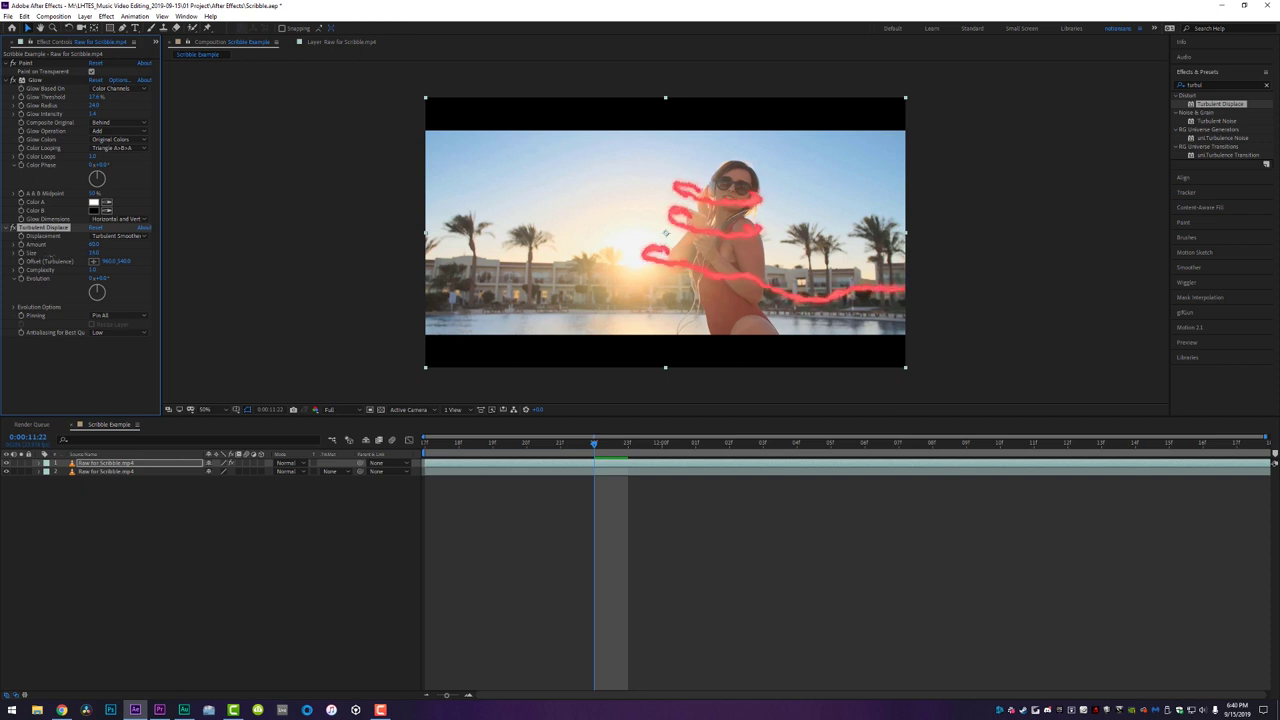
{"action": "left_click_drag", "start_coordinate": [57, 258], "coordinate": [57, 258]}
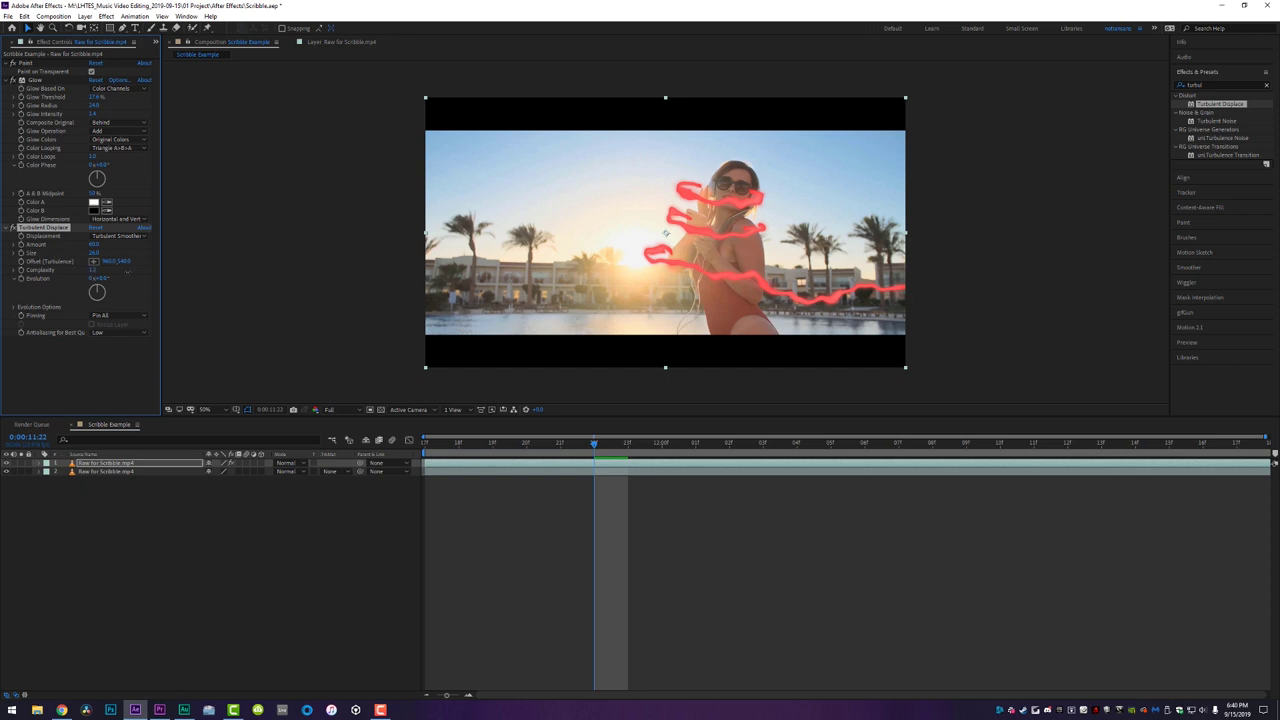
{"action": "left_click_drag", "start_coordinate": [57, 258], "coordinate": [66, 272]}
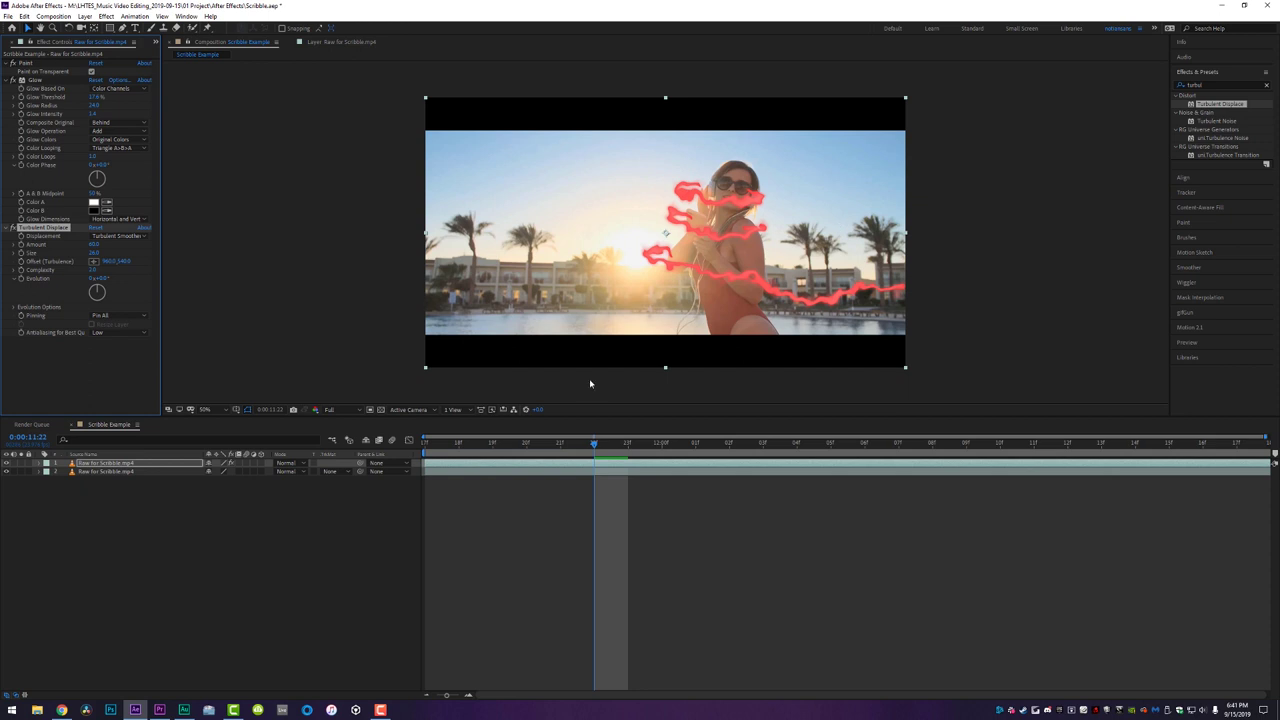
Try the Add, Overlay and Screen blending modes on the upper scribble layer.
{"action": "left_click", "coordinate": [565, 467]}
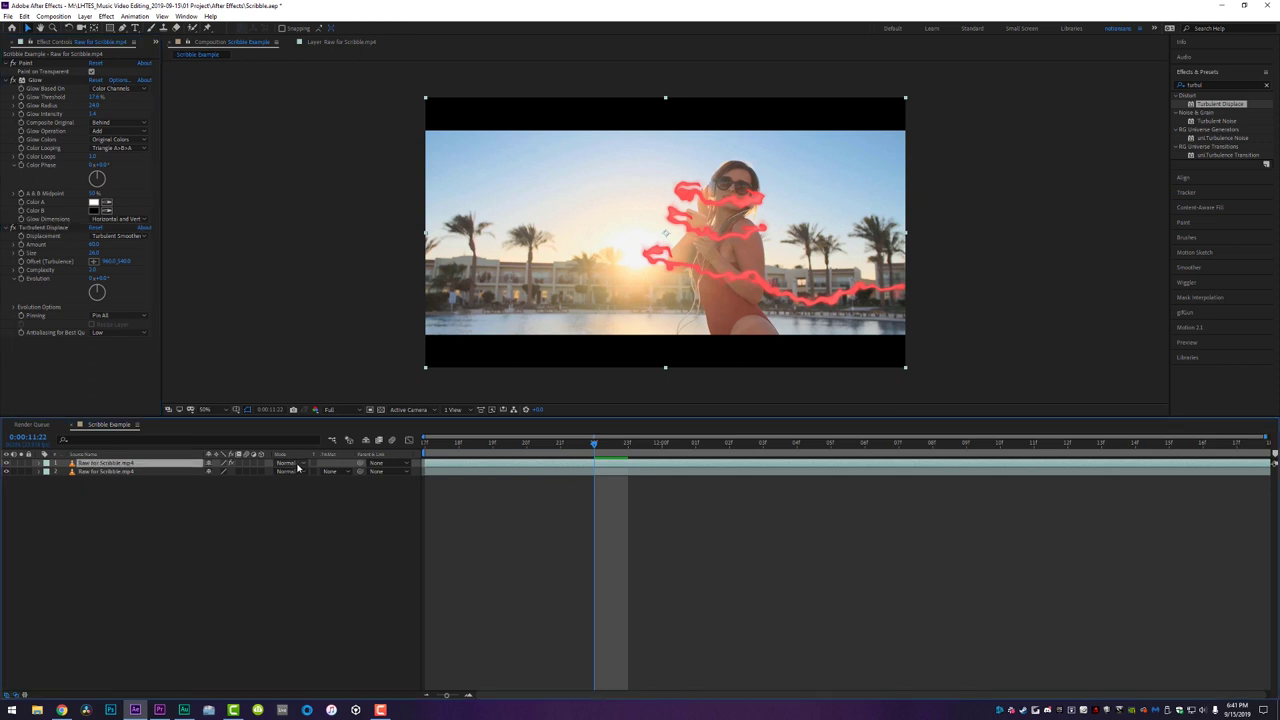
{"action": "left_click", "coordinate": [297, 466]}
{"action": "left_click", "coordinate": [338, 130]}
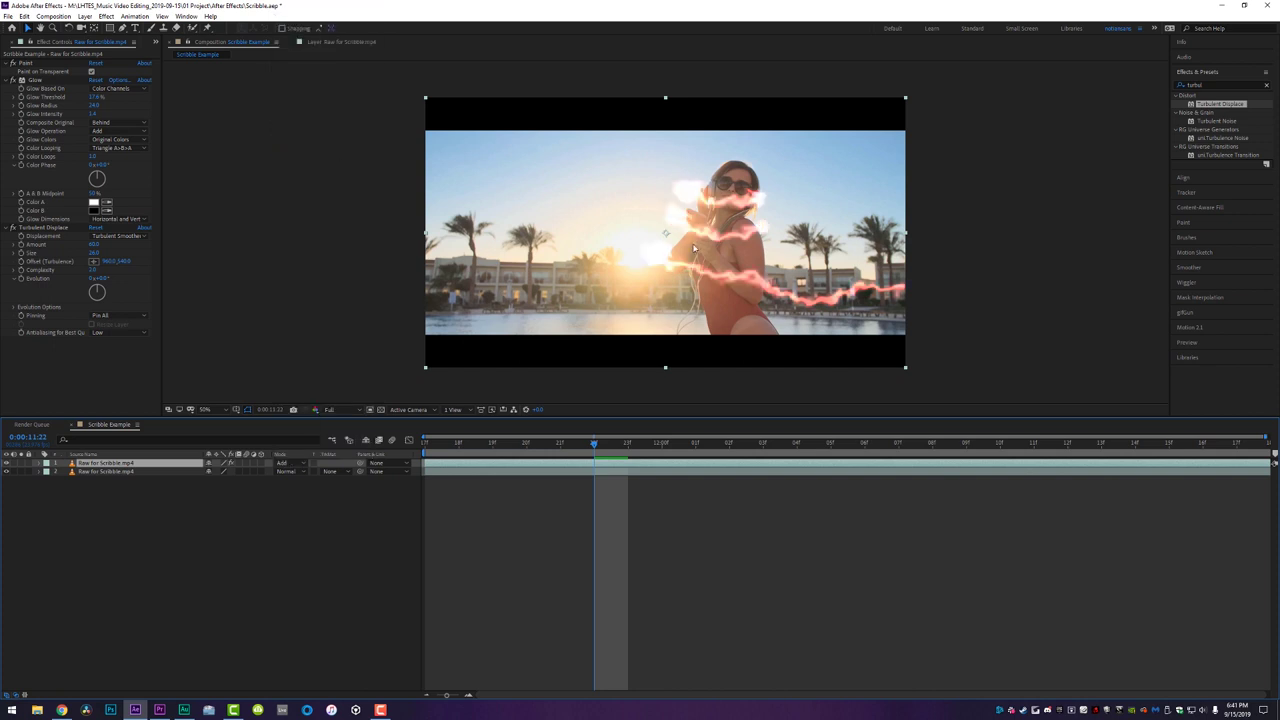
{"action": "left_click", "coordinate": [296, 466]}
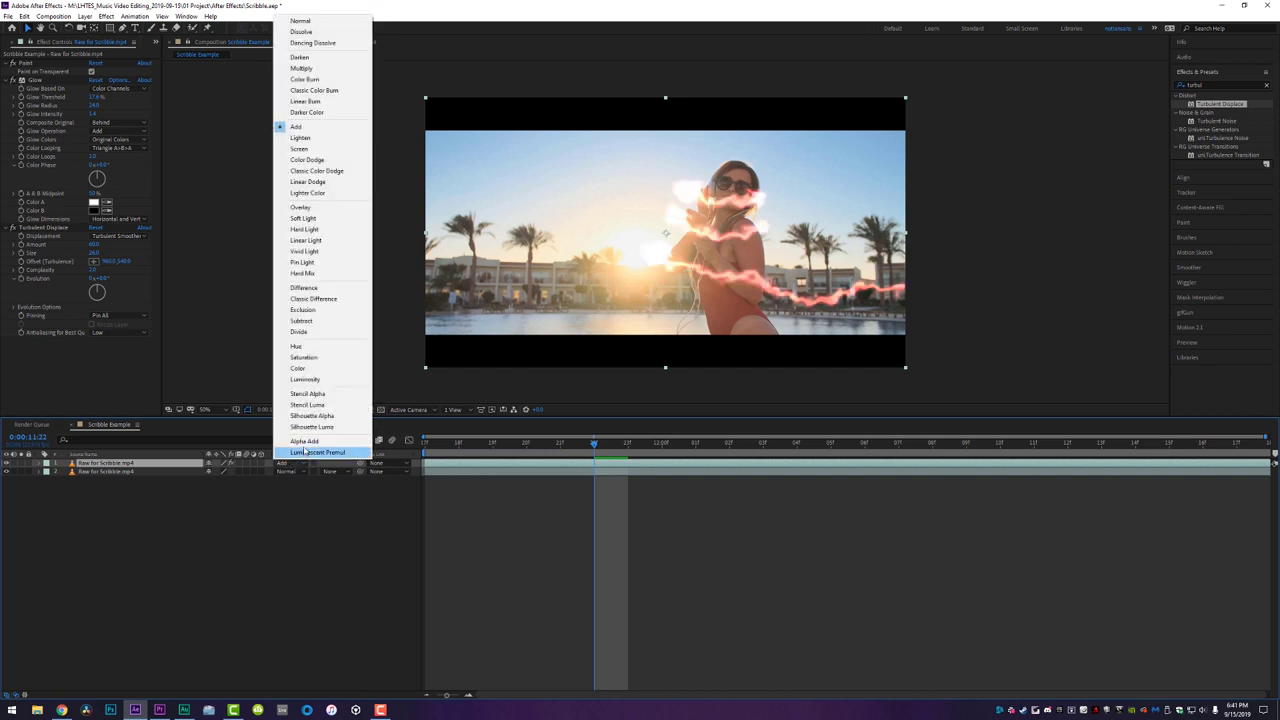
{"action": "left_click", "coordinate": [315, 207]}
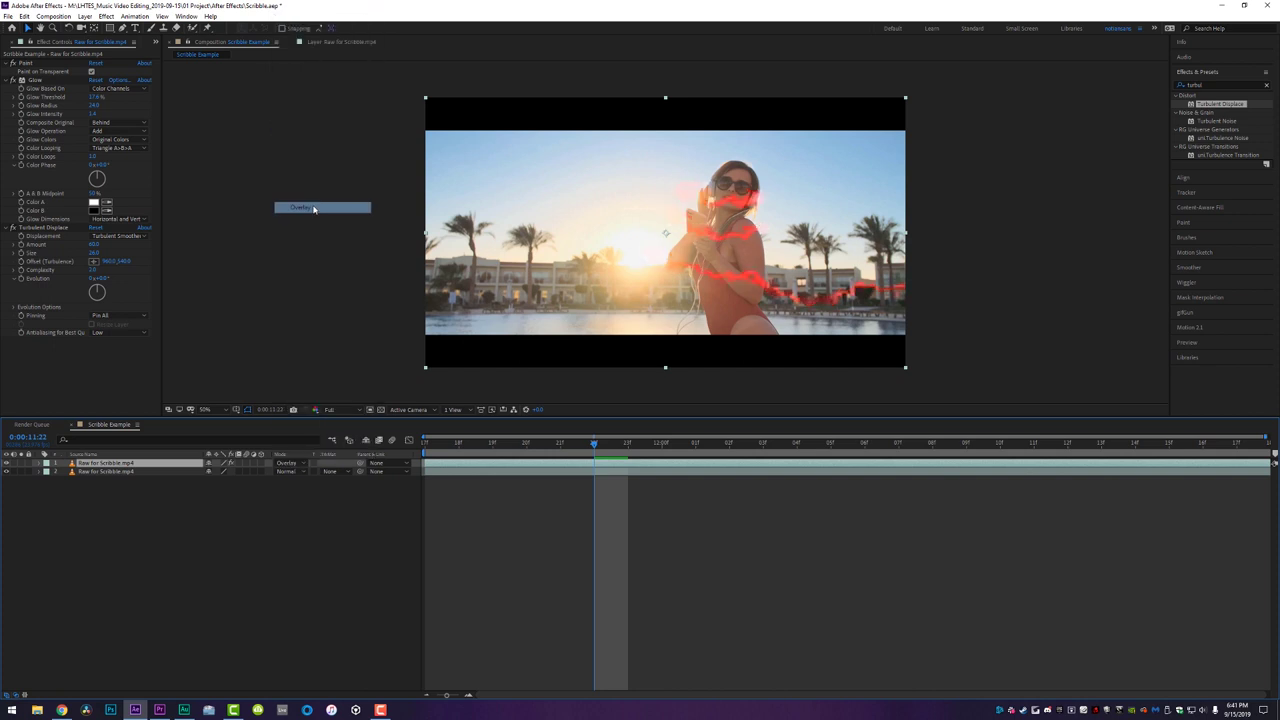
{"action": "left_click", "coordinate": [296, 466]}
{"action": "left_click", "coordinate": [318, 148]}
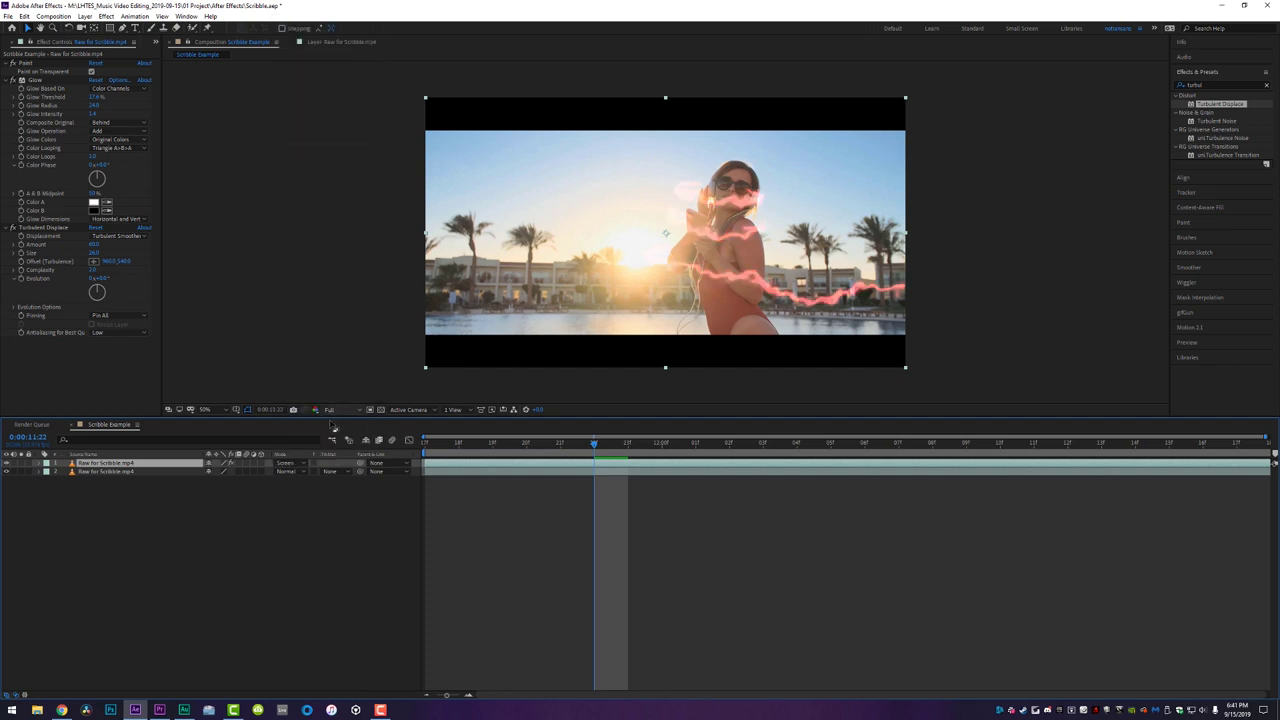
Set the upper scribble layer's blending mode to Add and preview the scribble animation, returning to frame 0:00:11:17.
{"action": "left_click", "coordinate": [288, 466]}
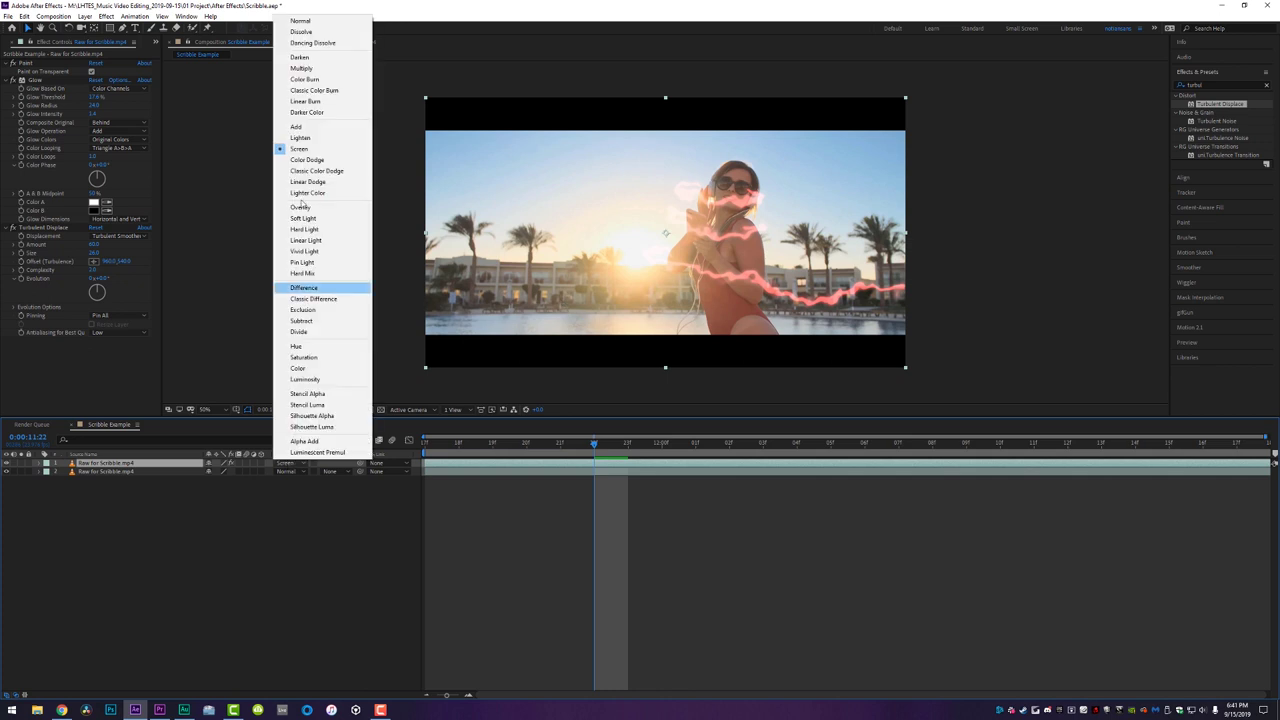
{"action": "left_click", "coordinate": [318, 131]}
{"action": "left_click_drag", "start_coordinate": [526, 451], "coordinate": [349, 443]}
{"action": "key", "text": "space"}
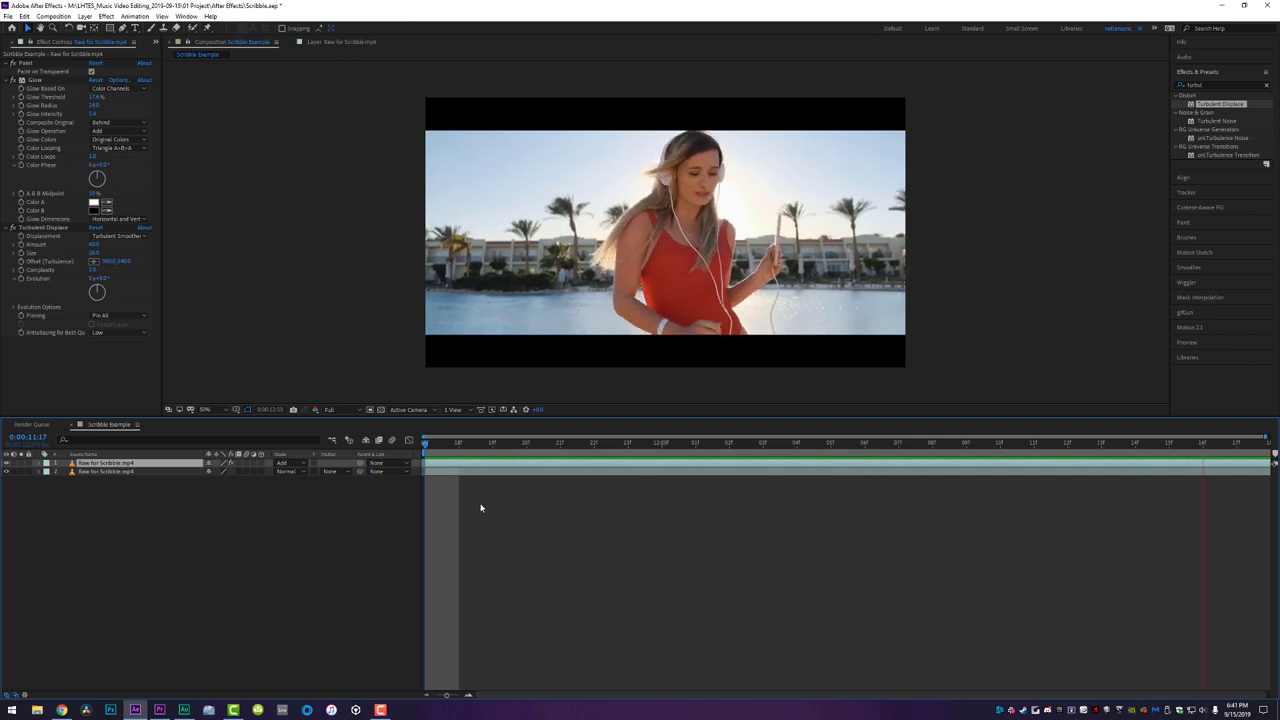
{"action": "left_click_drag", "start_coordinate": [730, 444], "coordinate": [425, 447]}
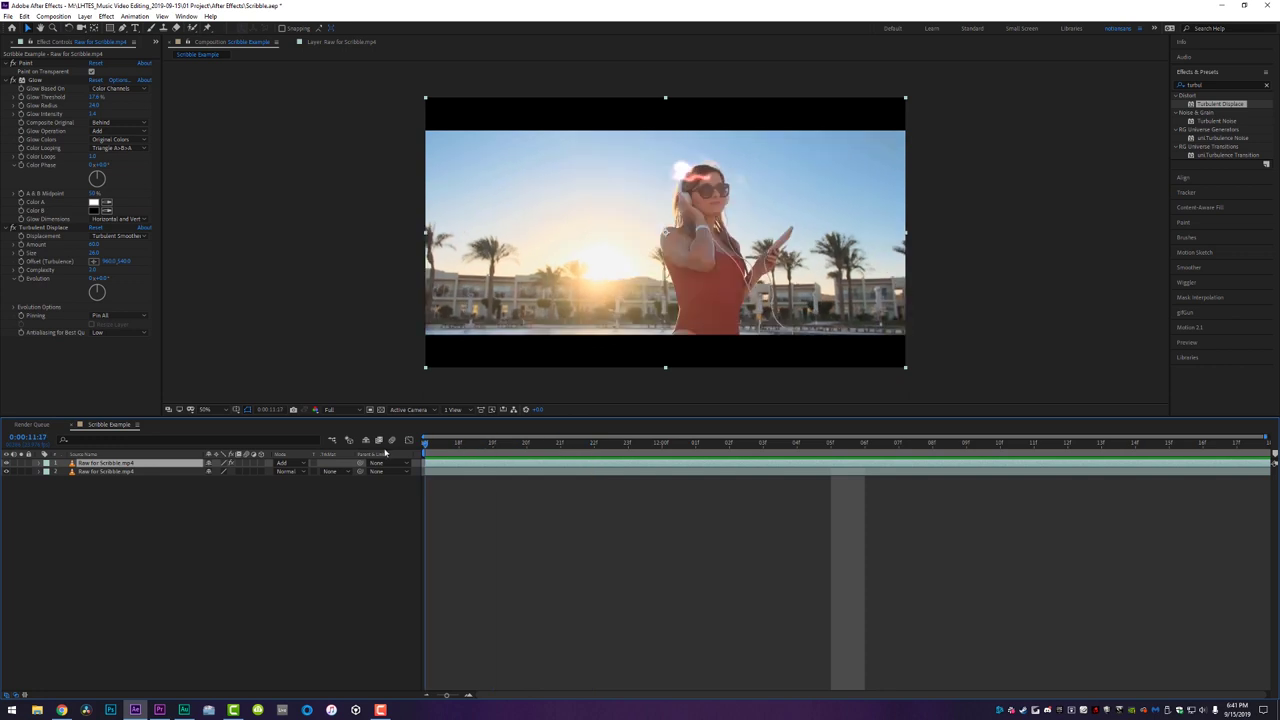
Hide the lower Raw for Scribble.mp4 layer and add the Scribble Example composition to the Render Queue.
{"action": "left_click", "coordinate": [105, 472]}
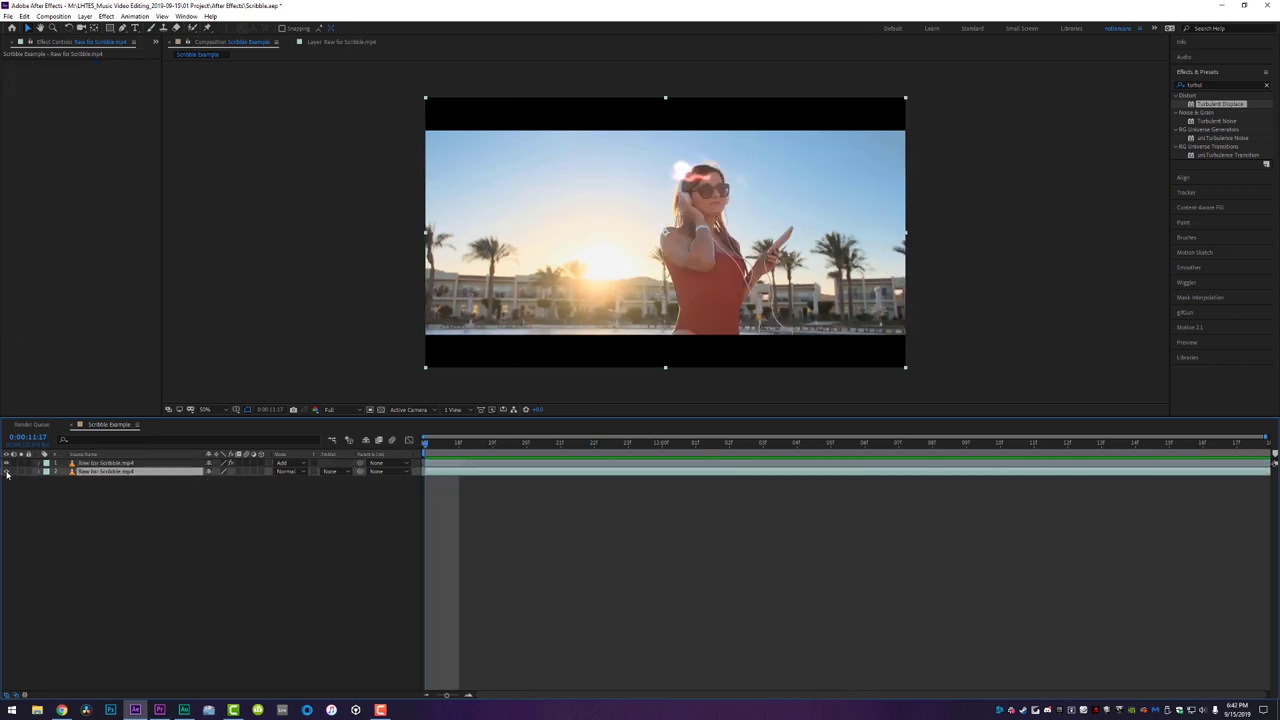
{"action": "left_click", "coordinate": [7, 472]}
{"action": "left_click", "coordinate": [16, 17]}
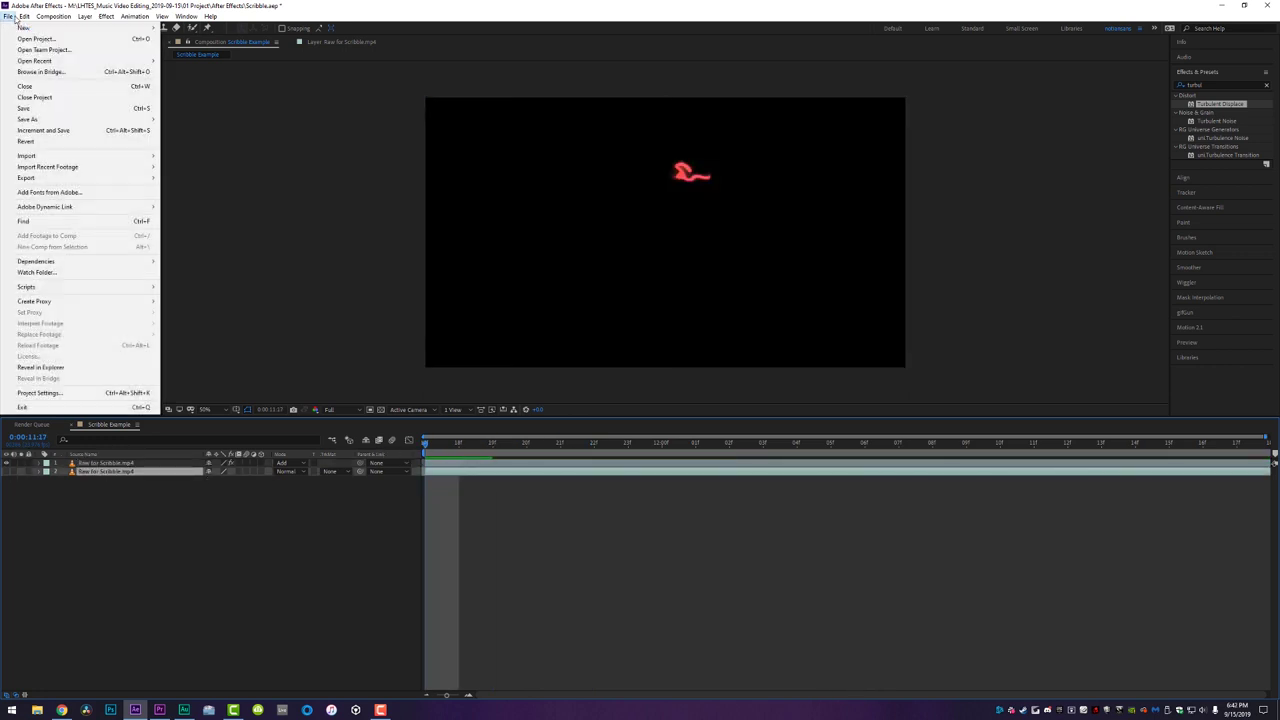
{"action": "mouse_move", "coordinate": [87, 178]}
{"action": "left_click", "coordinate": [205, 189]}
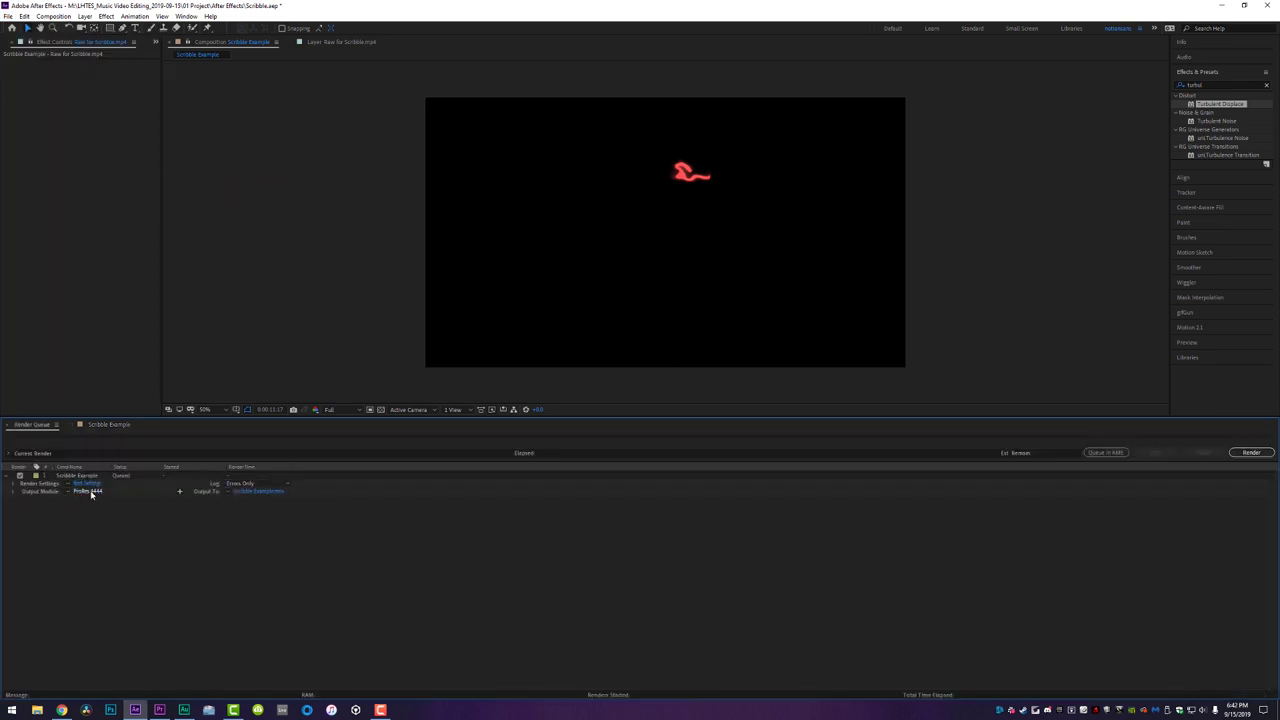
Open the output module settings of the queued composition and set the QuickTime video Channels to RGB + Alpha.
{"action": "left_click", "coordinate": [89, 492]}
{"action": "left_click_drag", "start_coordinate": [1004, 119], "coordinate": [666, 126]}
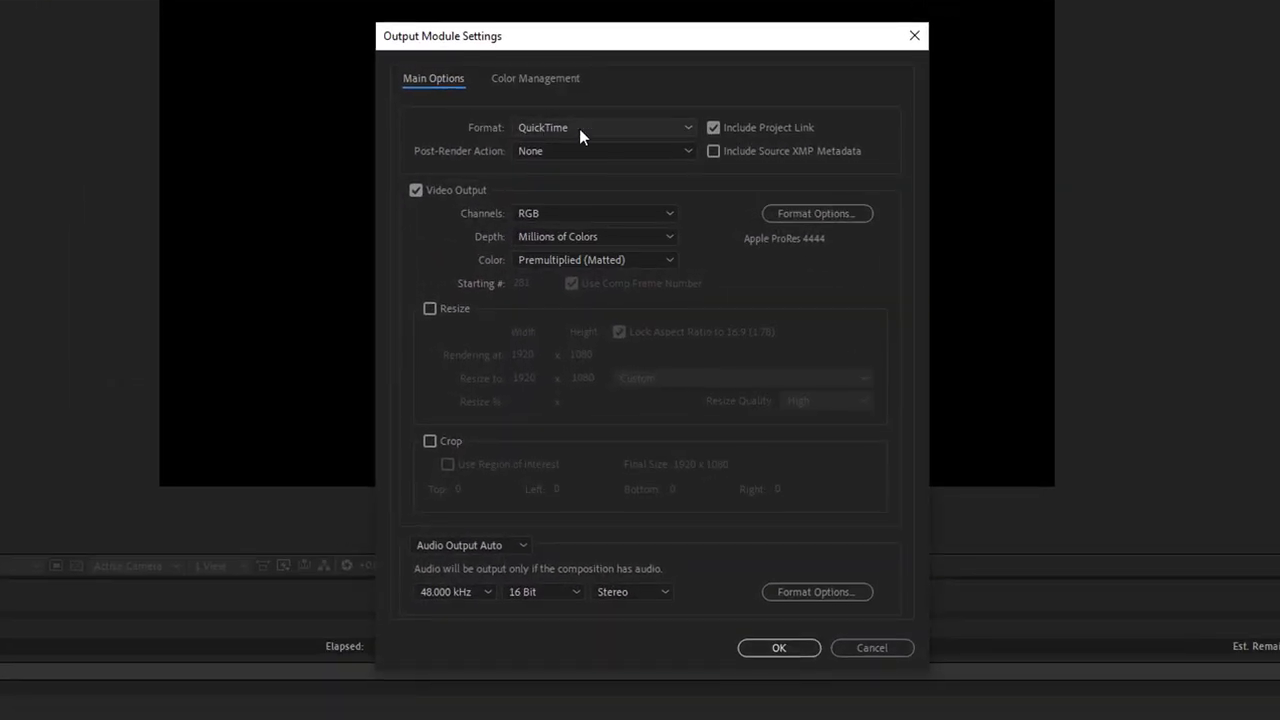
{"action": "left_click", "coordinate": [585, 214]}
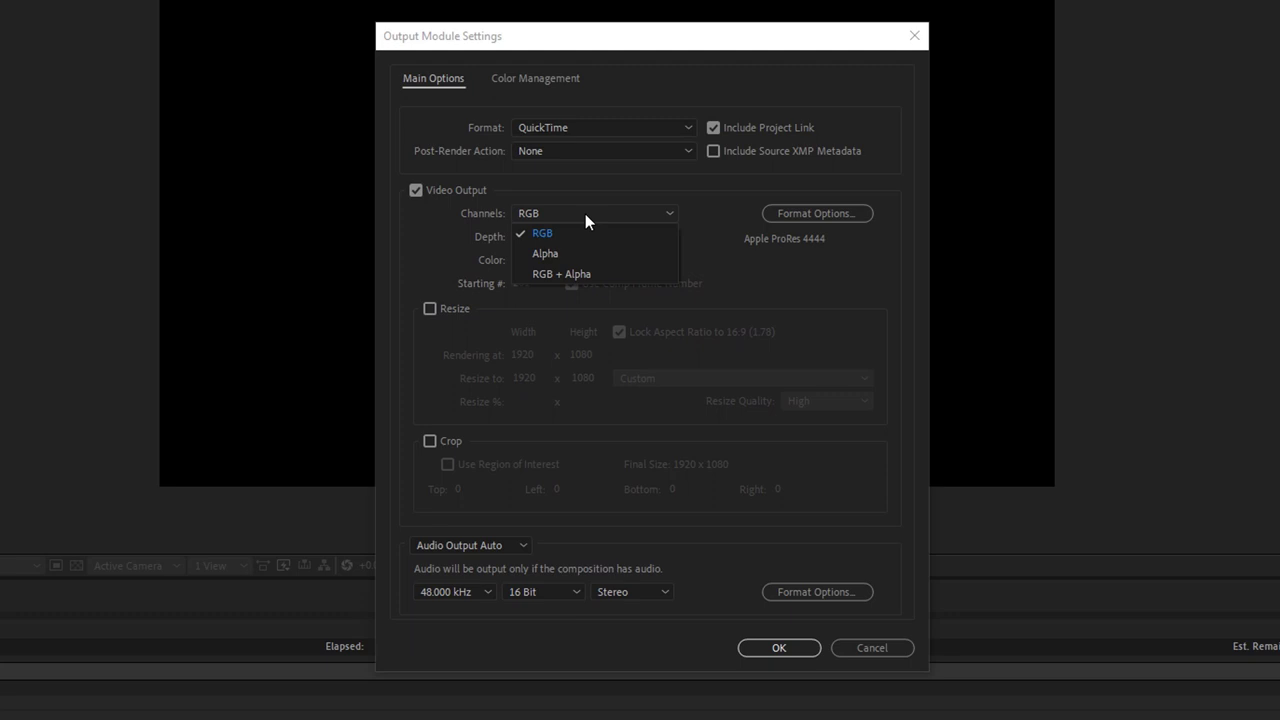
{"action": "left_click", "coordinate": [590, 273]}
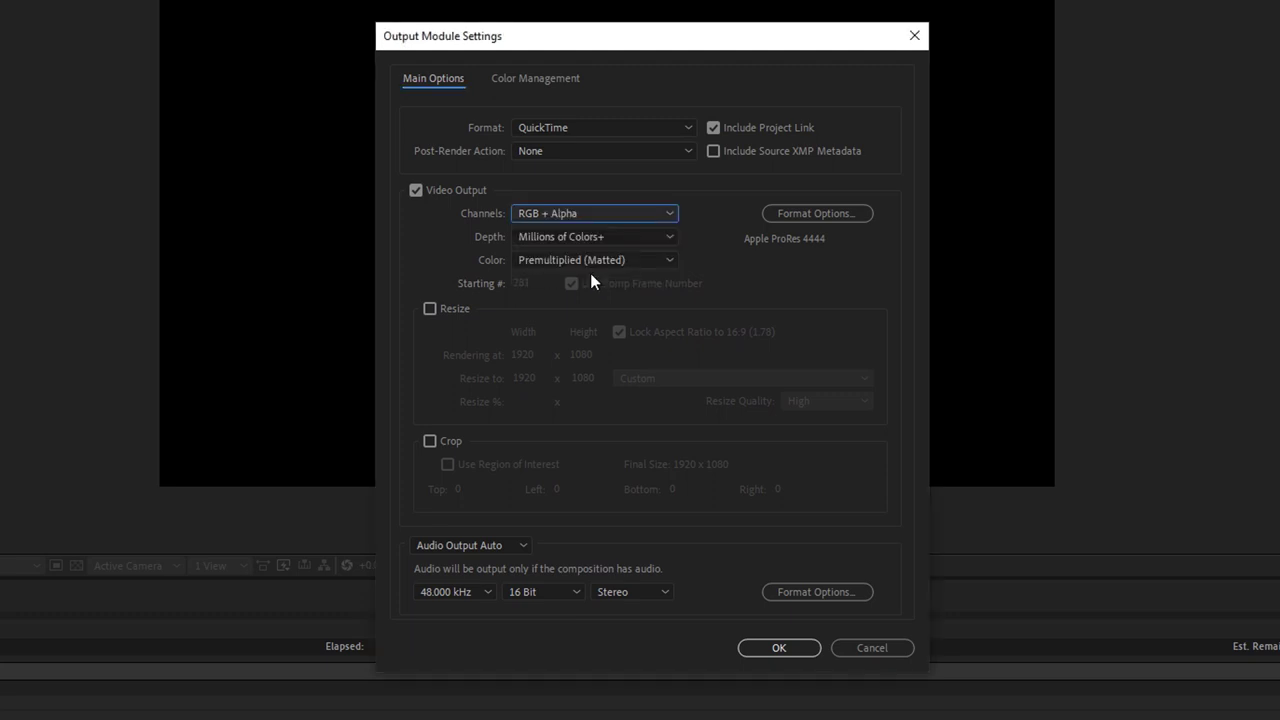
Change the QuickTime video codec to Animation and accept the output module settings.
{"action": "left_click", "coordinate": [823, 214]}
{"action": "left_click", "coordinate": [447, 137]}
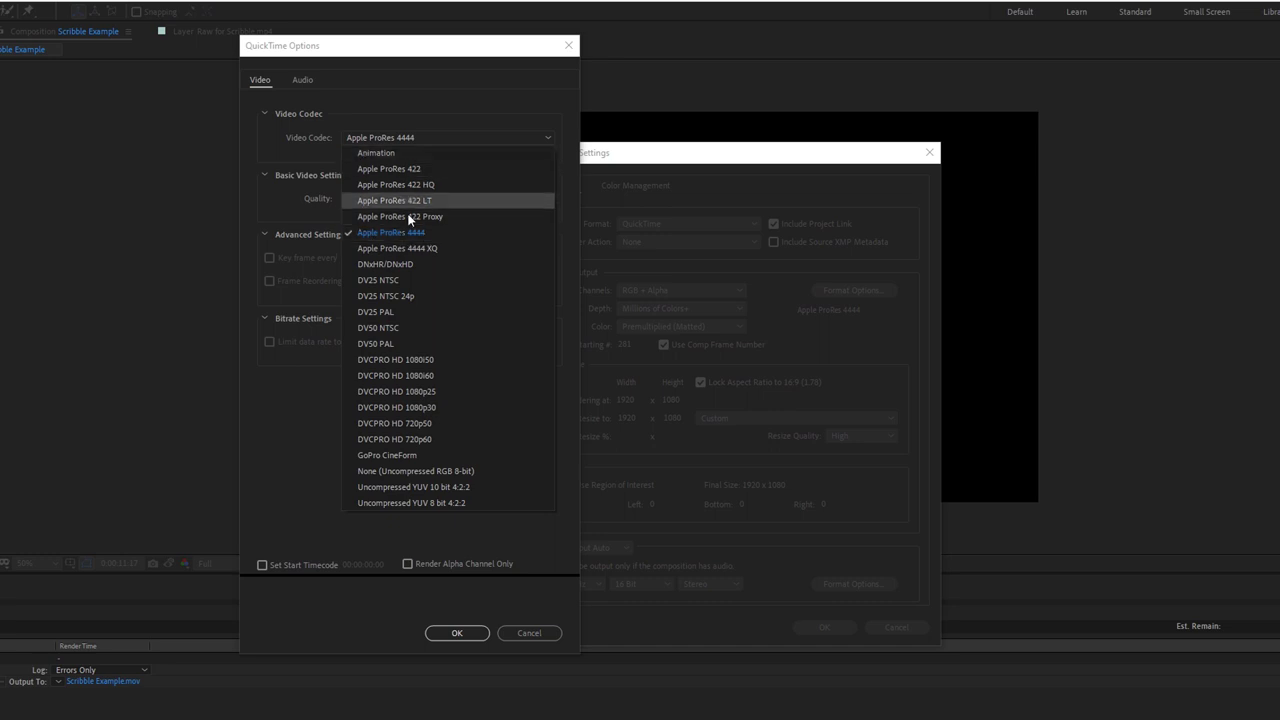
{"action": "left_click", "coordinate": [395, 153]}
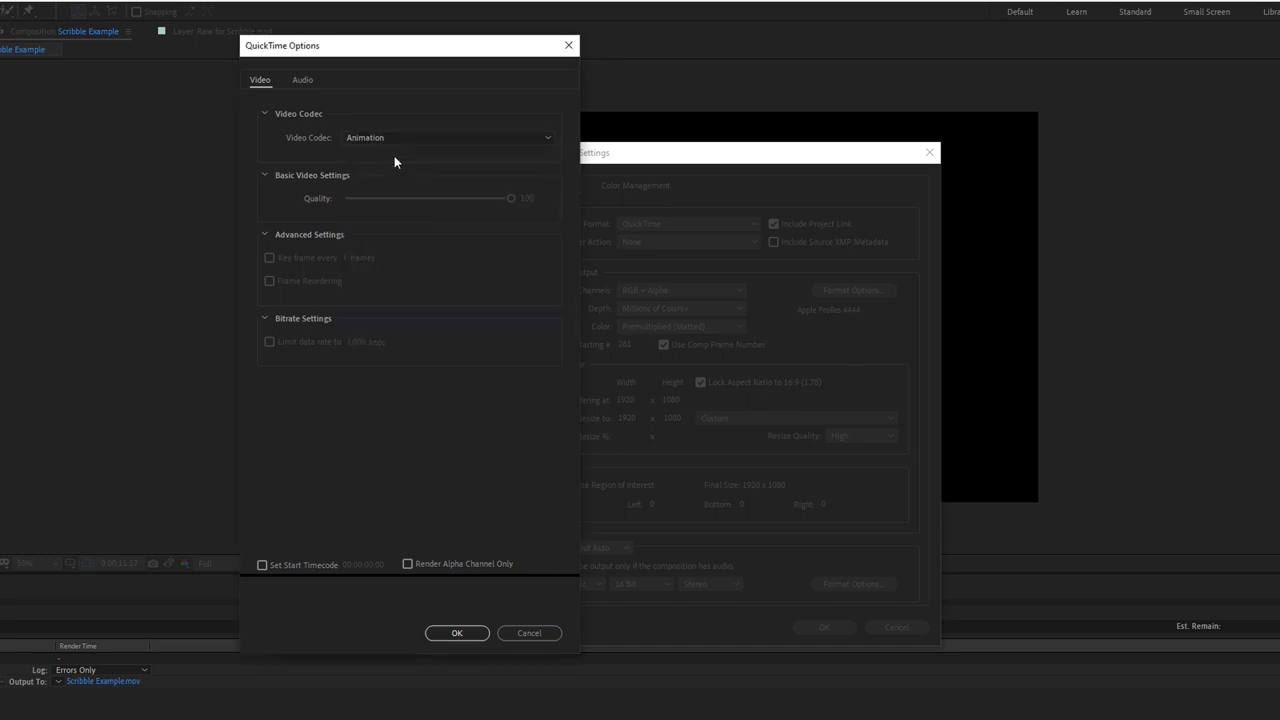
{"action": "left_click", "coordinate": [458, 634]}
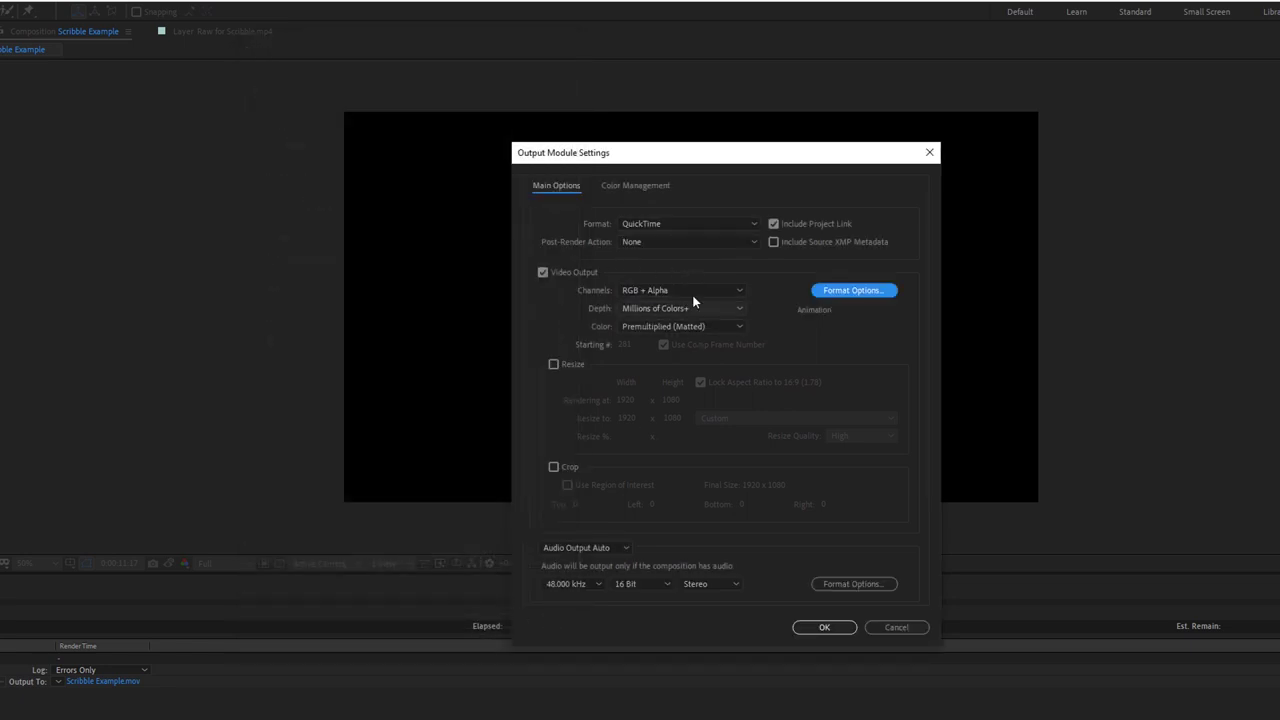
{"action": "left_click", "coordinate": [824, 627]}
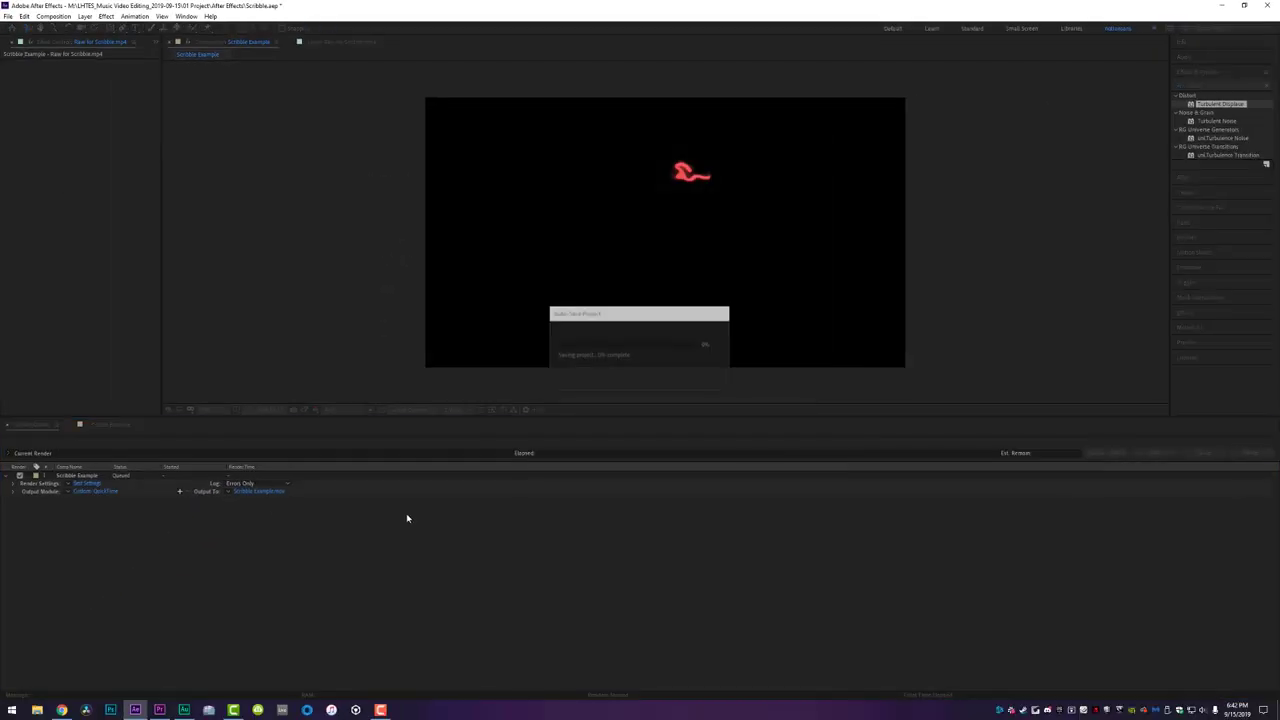
Set the output file to Scribbles.mov and render the Scribble Example composition.
{"action": "left_click", "coordinate": [258, 491]}
{"action": "key", "text": "Return"}
{"action": "left_click", "coordinate": [1250, 452]}
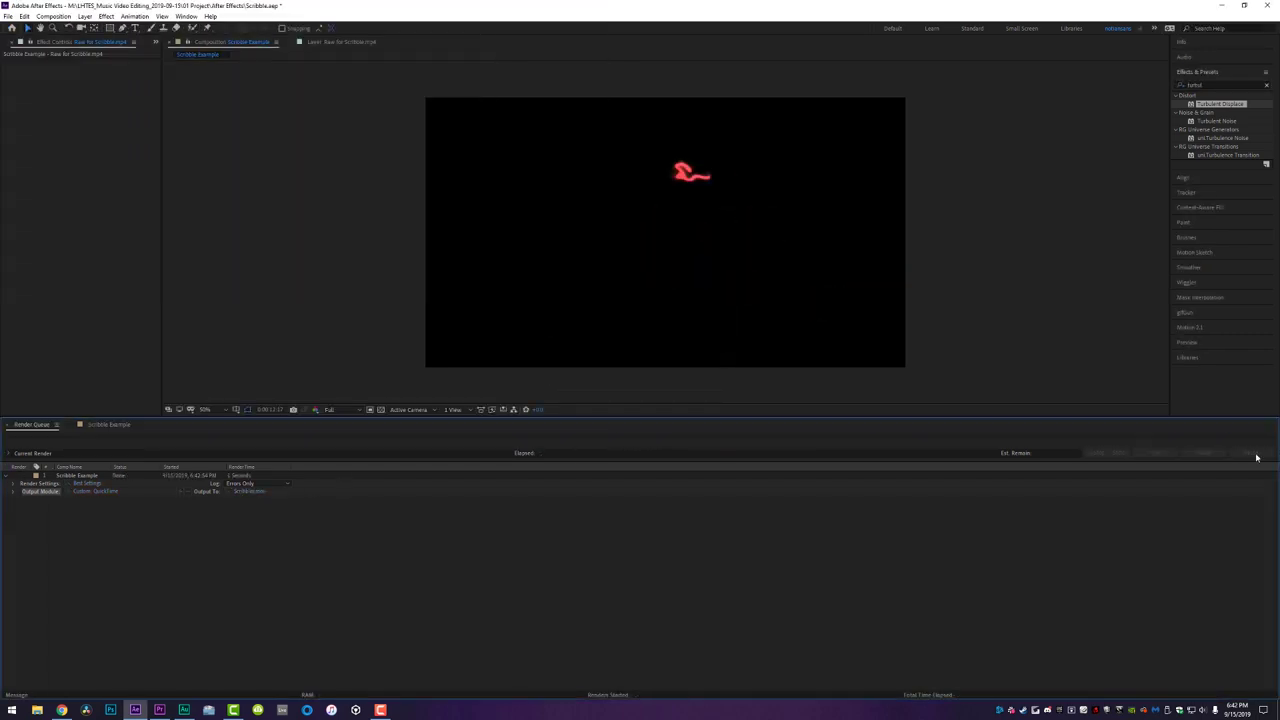
Switch to File Explorer and open a folder on the Media (M:) drive.
{"action": "key", "text": "super+e"}
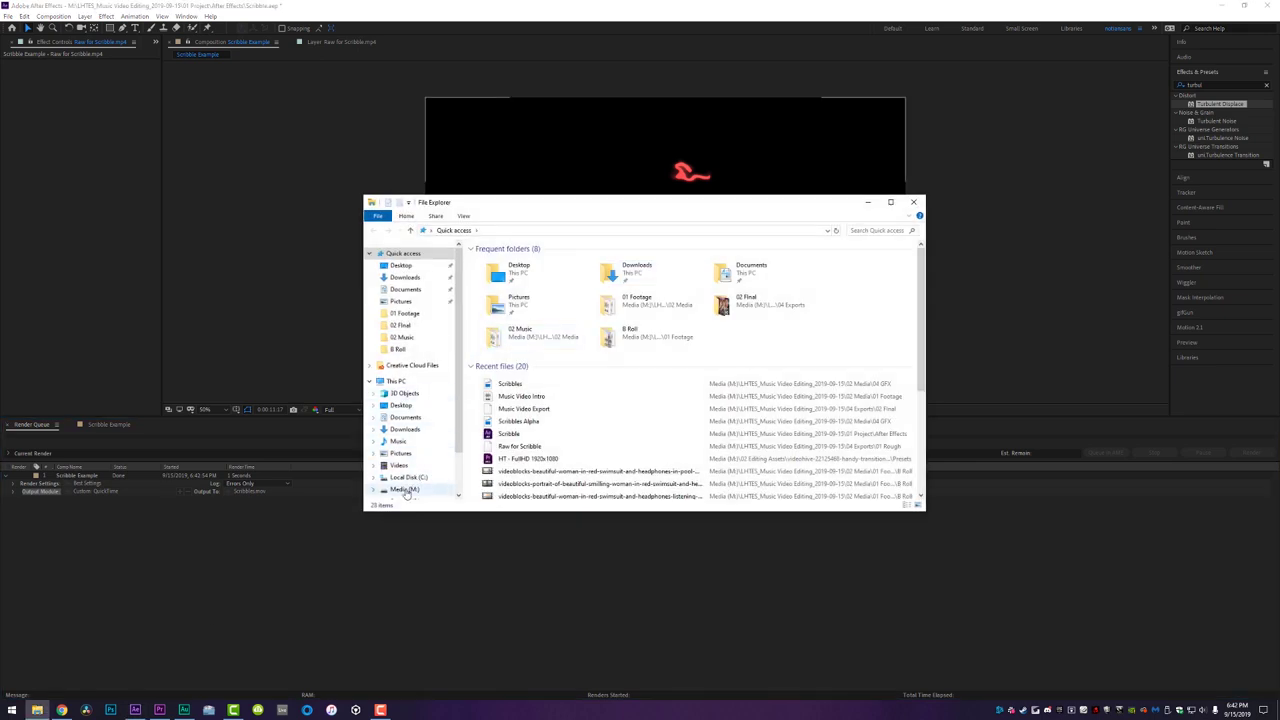
{"action": "left_click", "coordinate": [405, 490]}
{"action": "double_click", "coordinate": [540, 330]}
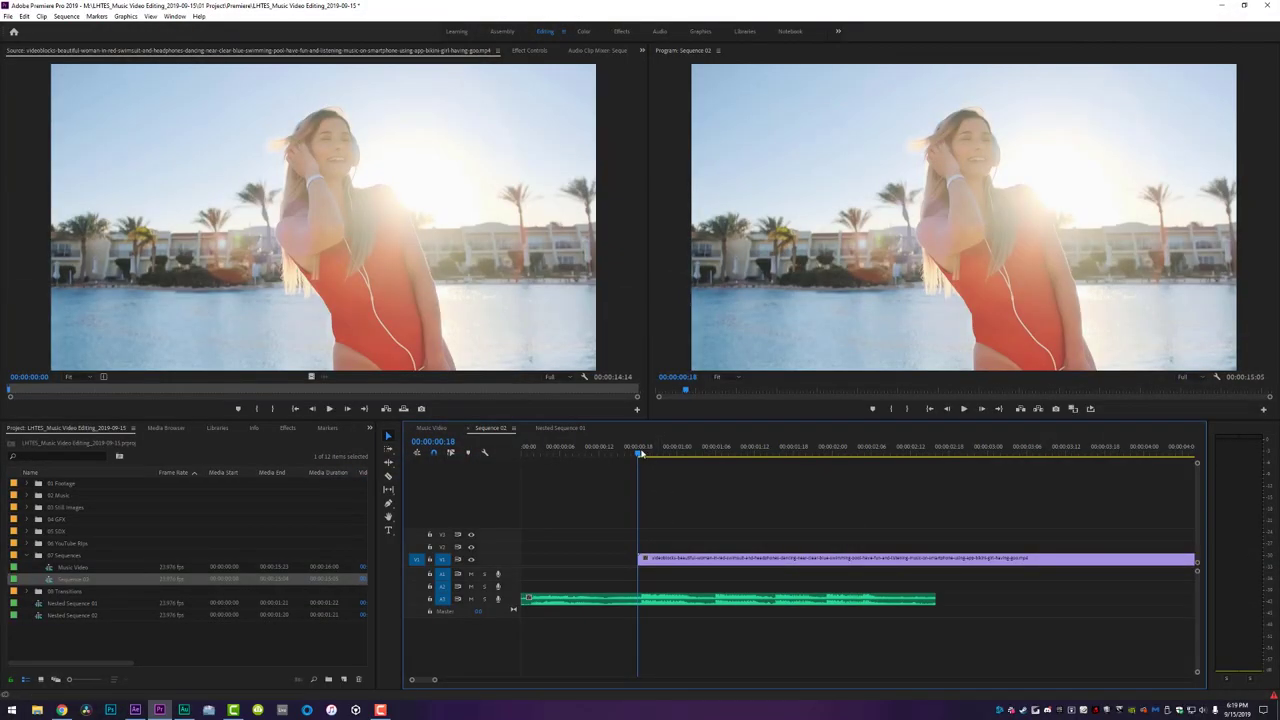
Switch to Premiere Pro and play Sequence 02 repeatedly to review the clips against the music beats.
{"action": "left_click_drag", "start_coordinate": [694, 561], "coordinate": [535, 560]}
{"action": "key", "text": "space"}
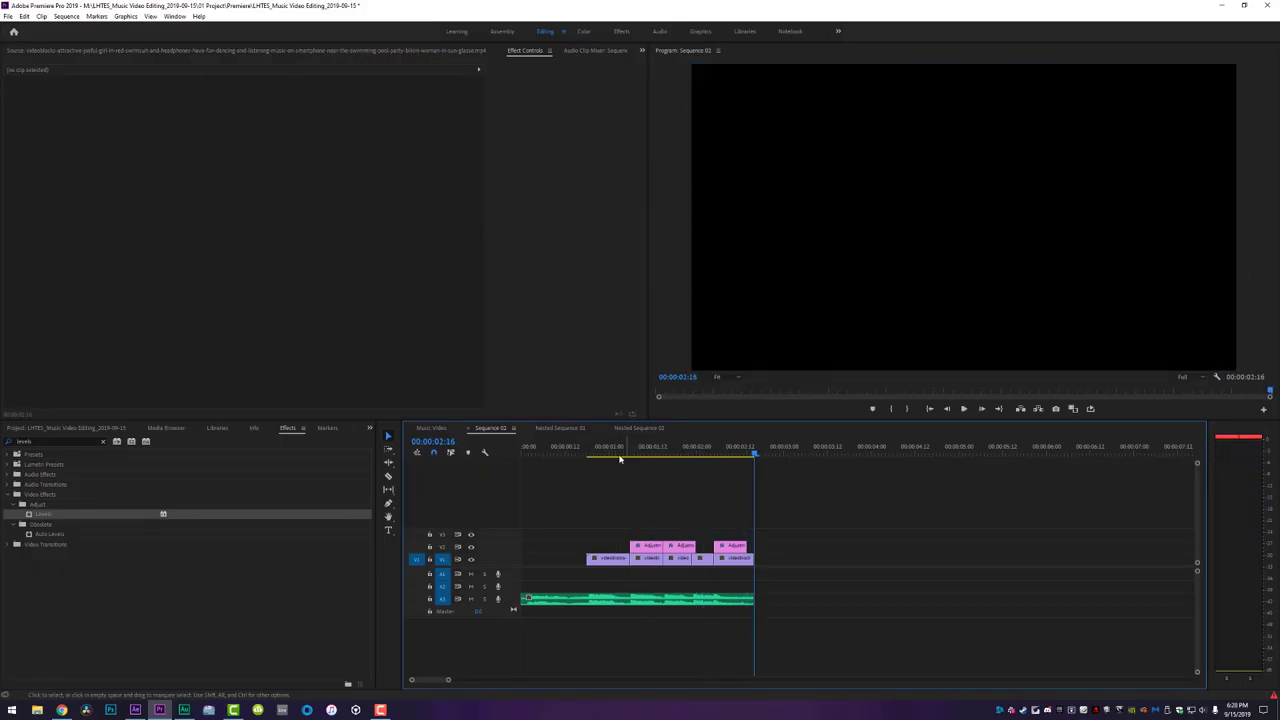
{"action": "left_click", "coordinate": [614, 456]}
{"action": "key", "text": "space"}
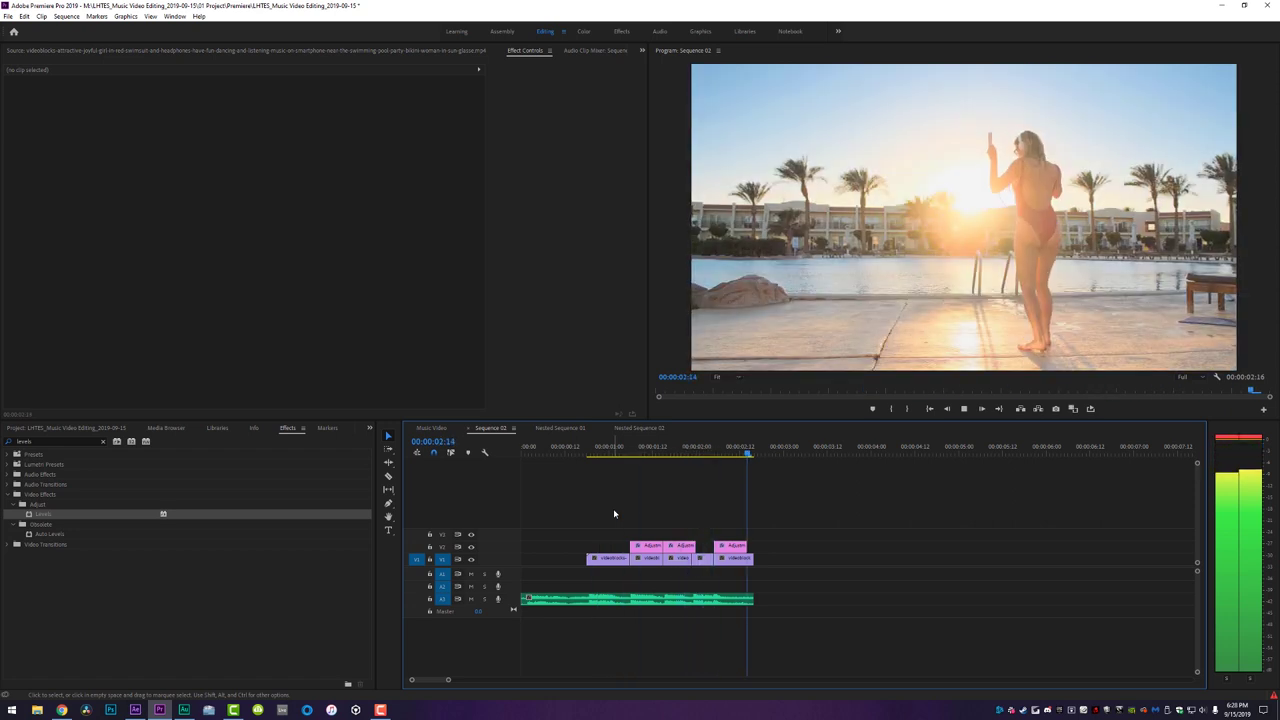
{"action": "left_click", "coordinate": [585, 450]}
{"action": "key", "text": "space"}
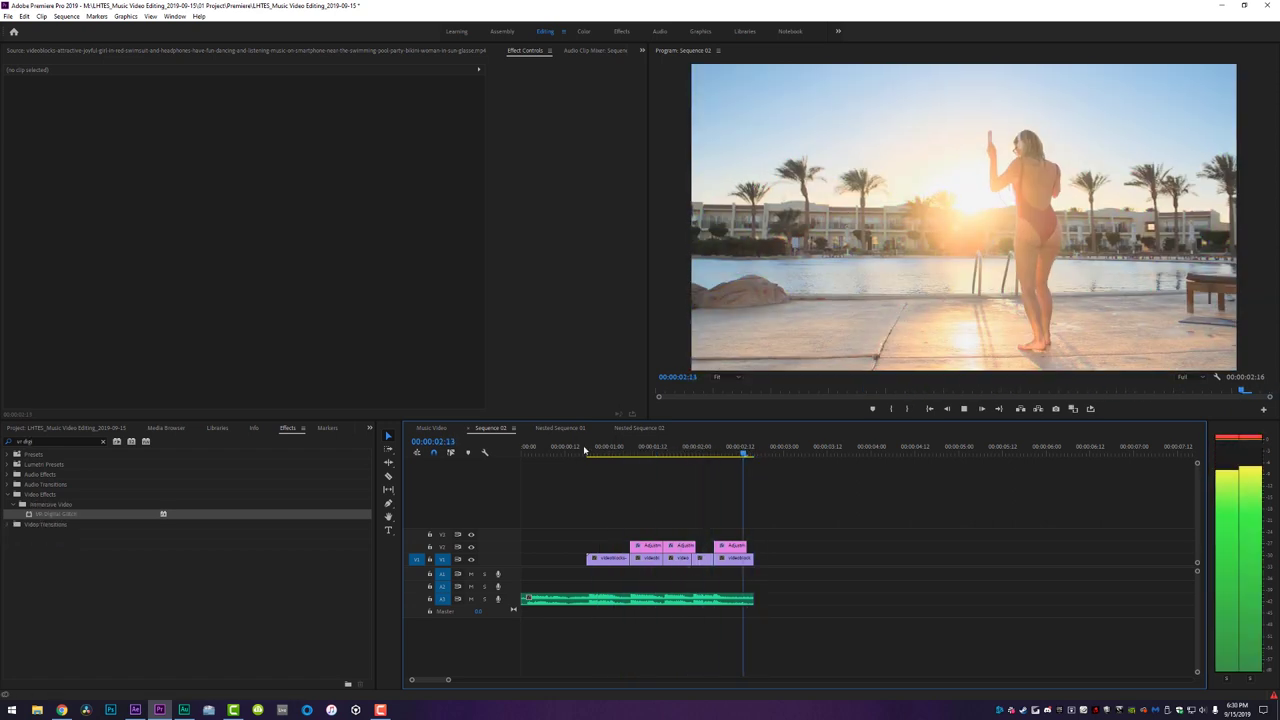
{"action": "left_click", "coordinate": [585, 450]}
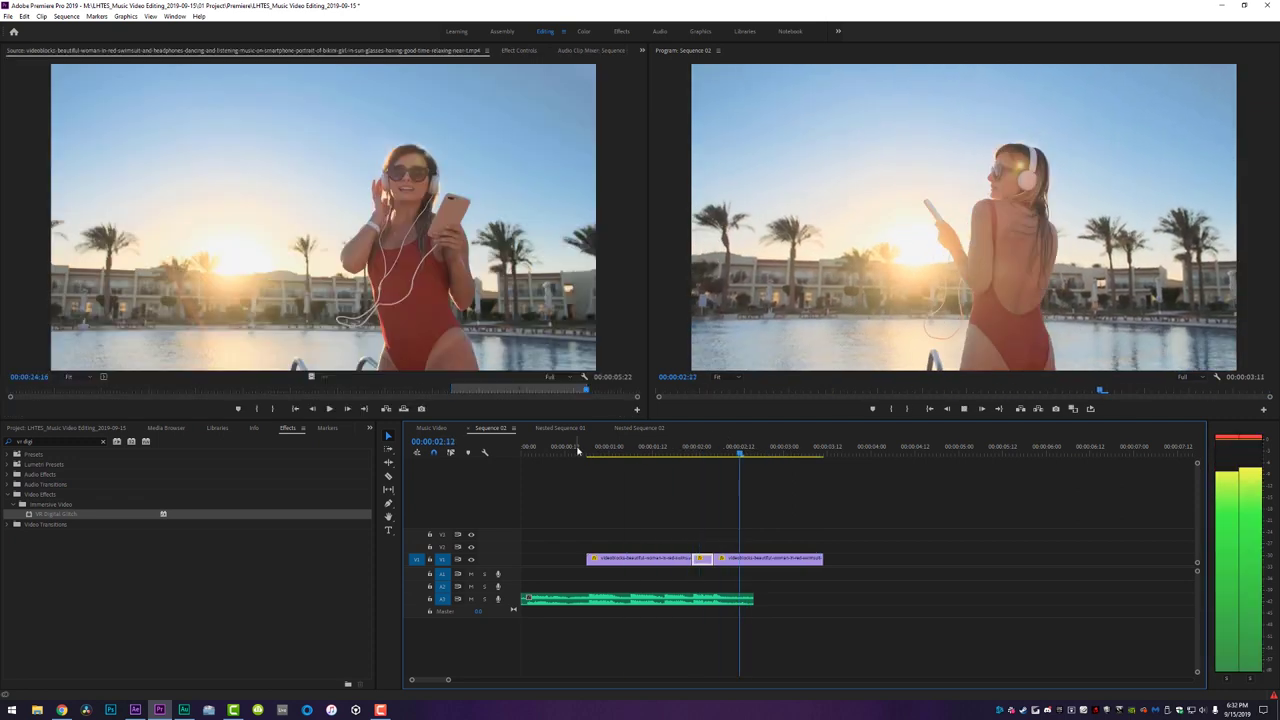
{"action": "left_click", "coordinate": [577, 450]}
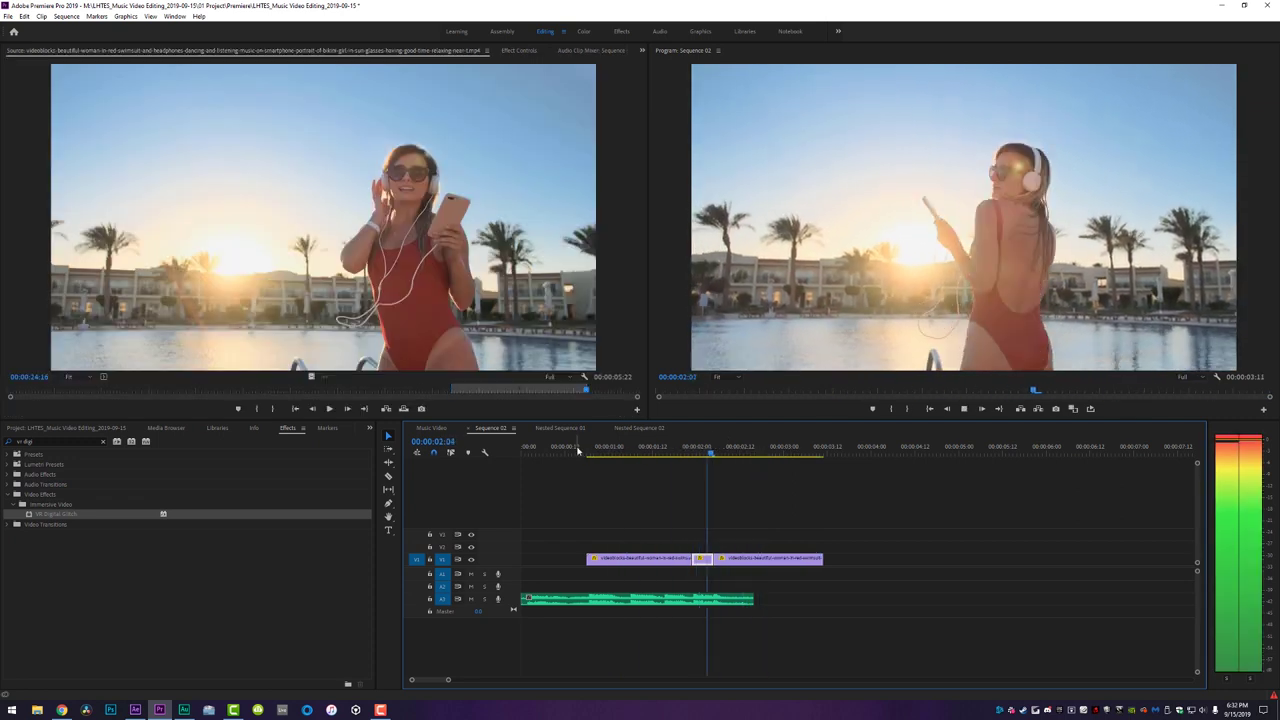
{"action": "left_click", "coordinate": [577, 450]}
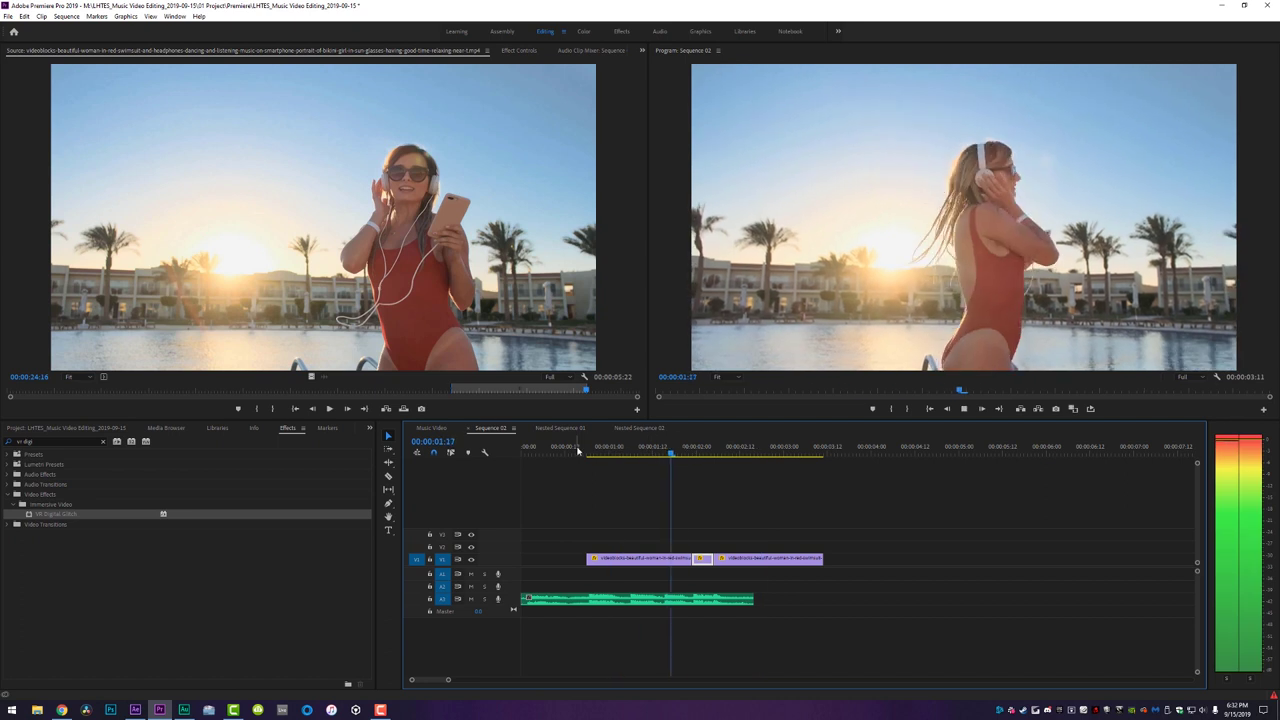